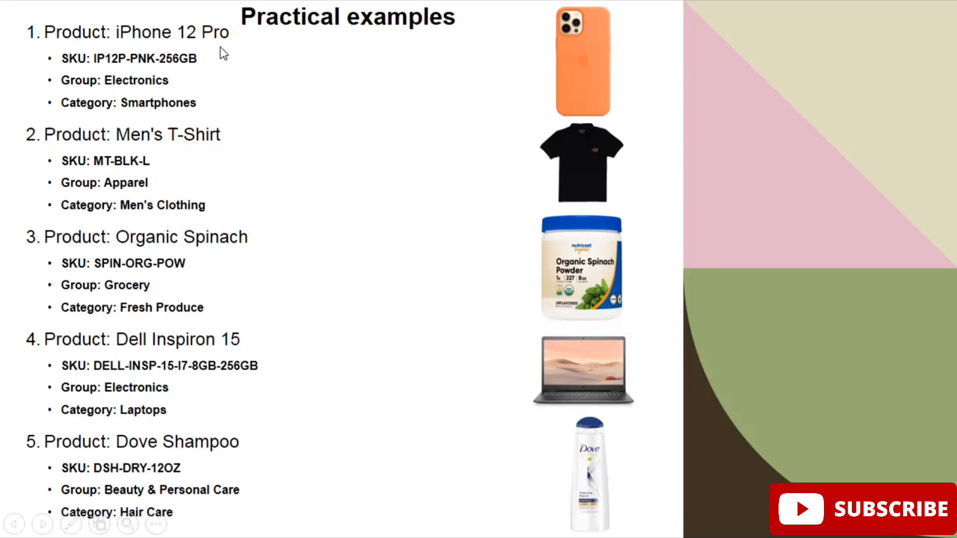
- End the product slideshow, switch to Busy and start creating a company named "3 MIX PVT LTD - 17.1.23"
{"action": "left_click", "coordinate": [430, 104]}
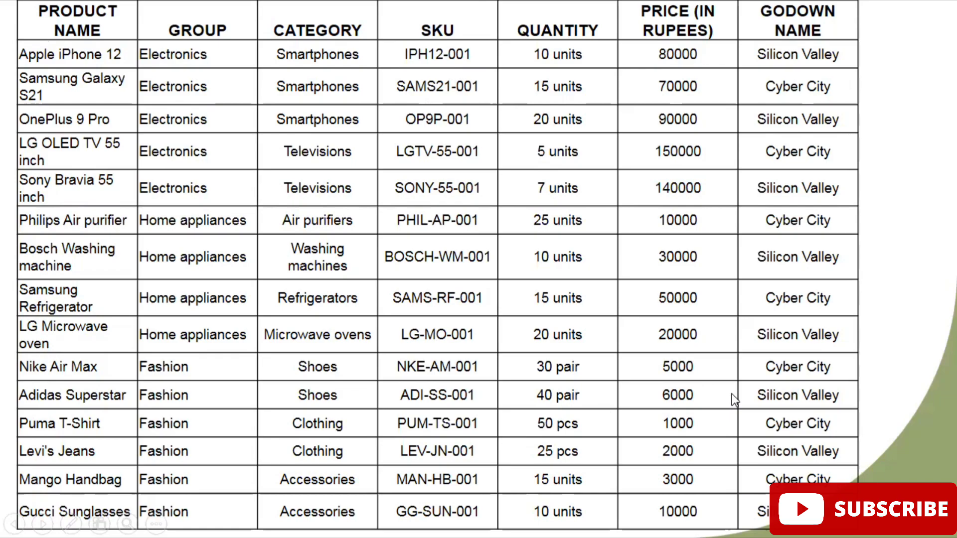
{"action": "key", "text": "Escape"}
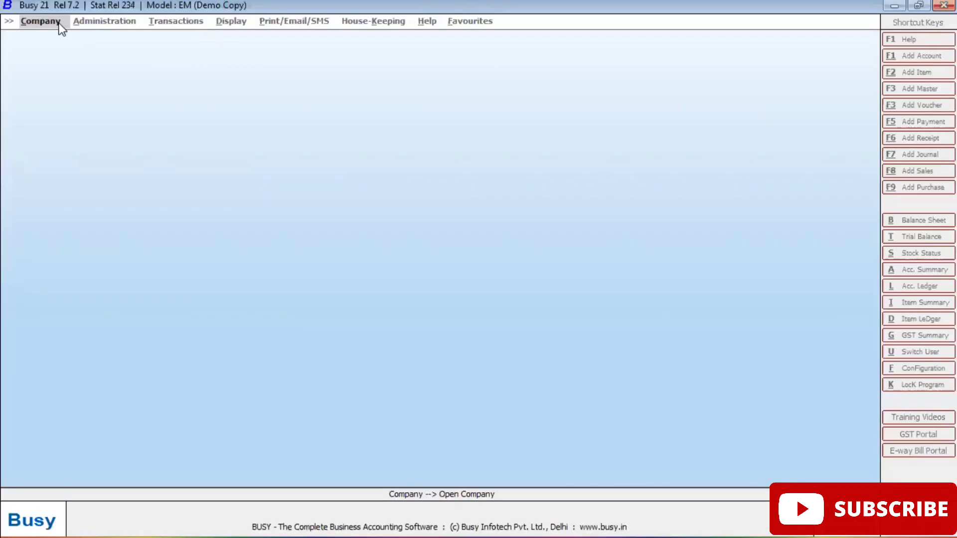
{"action": "left_click", "coordinate": [59, 23]}
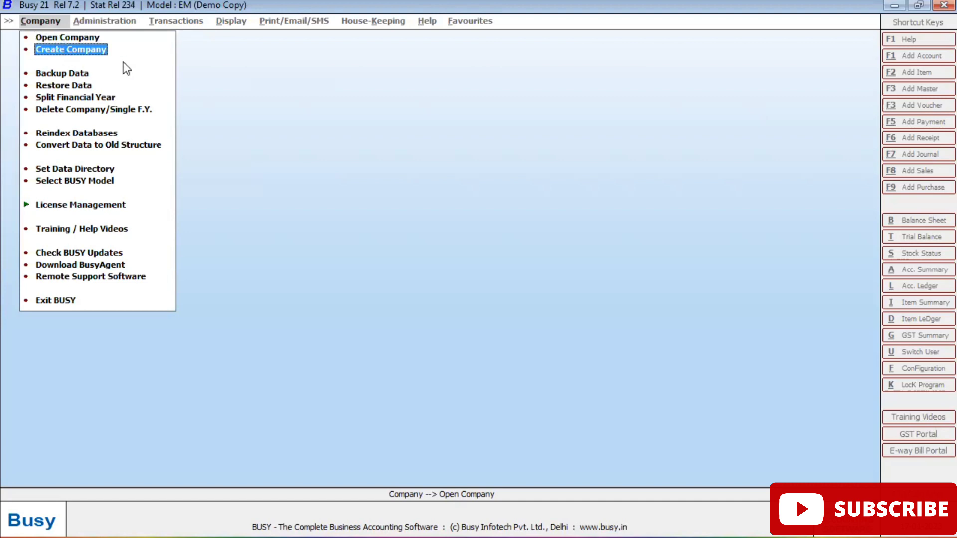
{"action": "key", "text": "Return"}
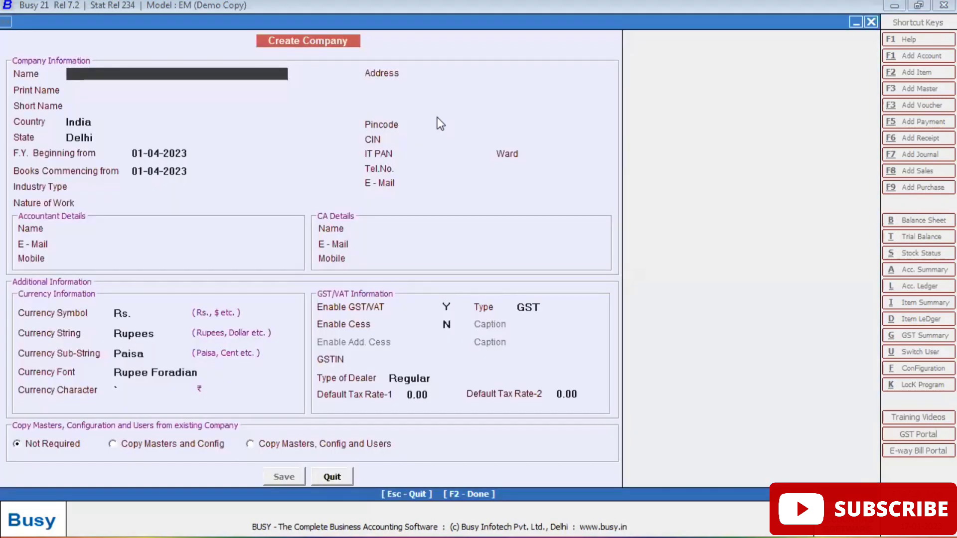
{"action": "type", "text": "3 MIX PVT L"}
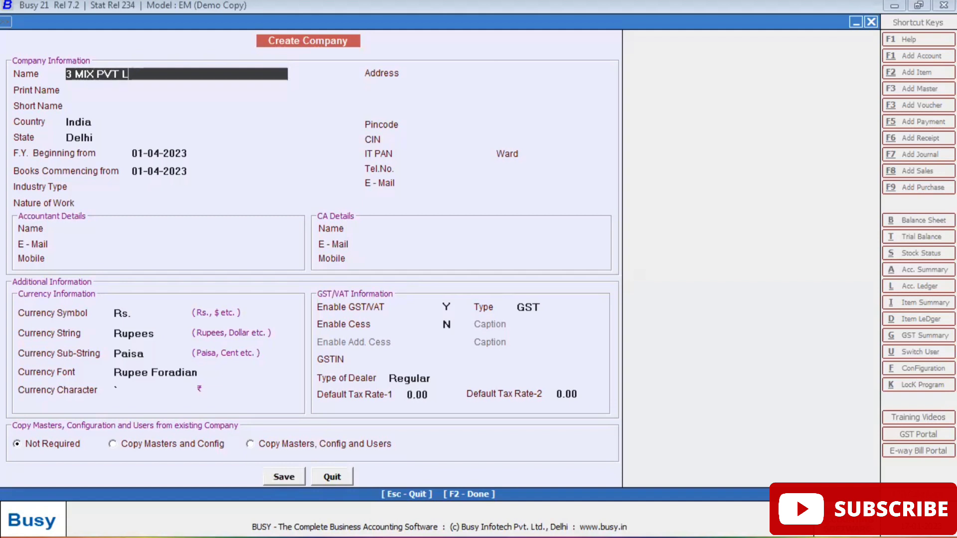
{"action": "type", "text": "TD - 17.1.23"}
{"action": "key", "text": "Return"}
{"action": "key", "text": "Return"}
{"action": "key", "text": "Return"}
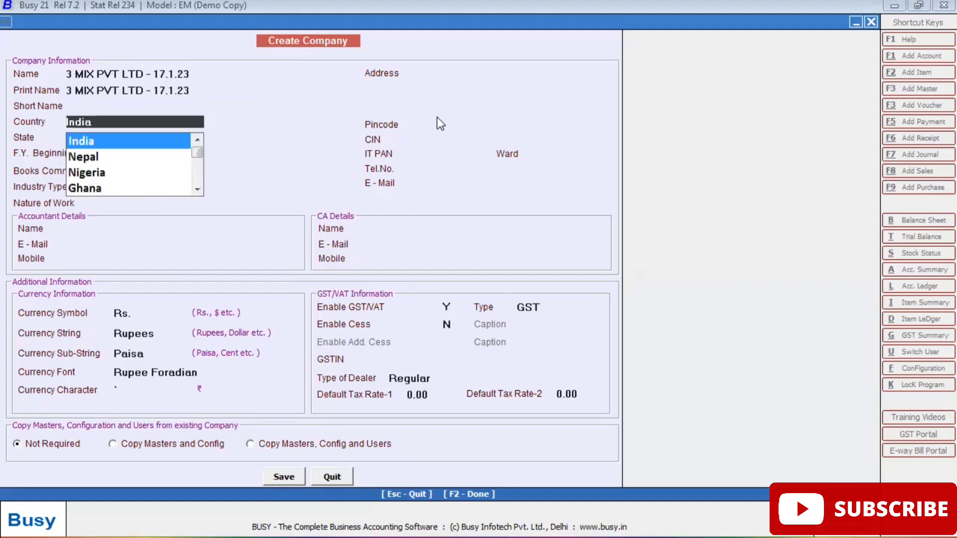
- Keep India as the country, choose Uttar Pradesh as the state and start the financial year and books on 01-04-2022
{"action": "key", "text": "Return"}
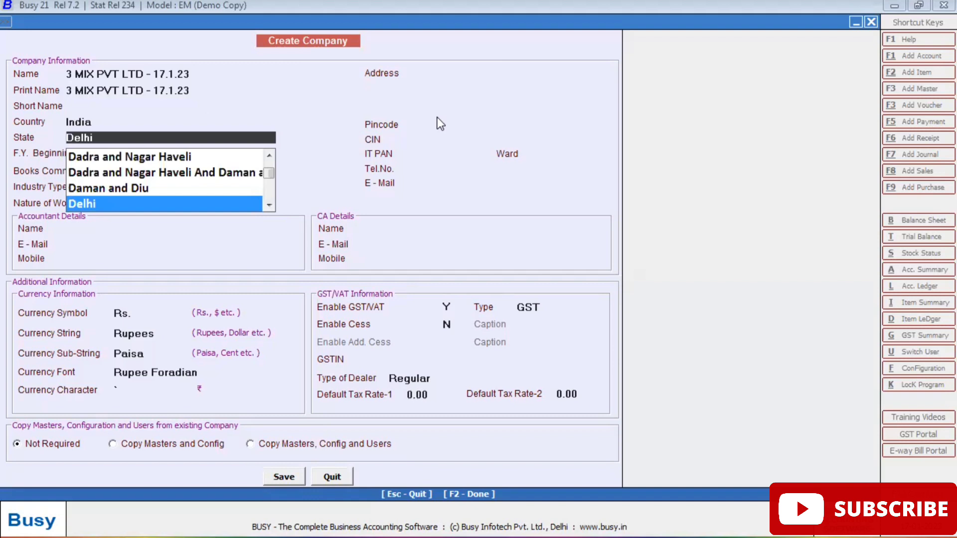
{"action": "type", "text": "ut"}
{"action": "key", "text": "Down"}
{"action": "key", "text": "Return"}
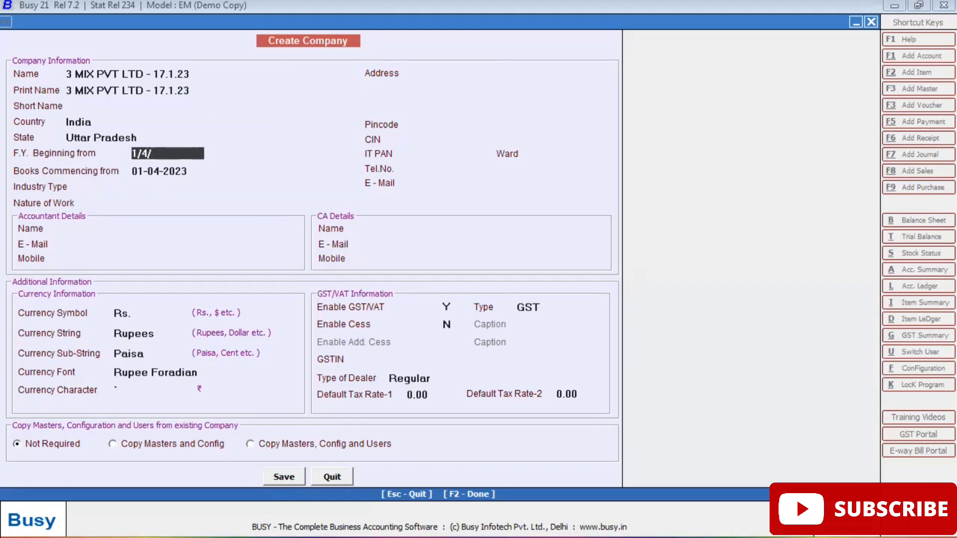
{"action": "type", "text": "1/4/22"}
{"action": "key", "text": "Return"}
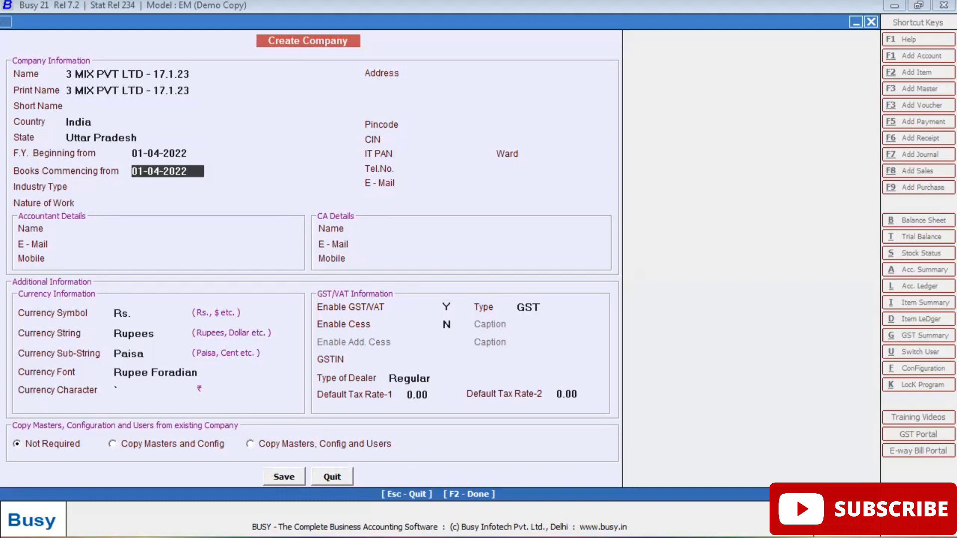
{"action": "key", "text": "Return"}
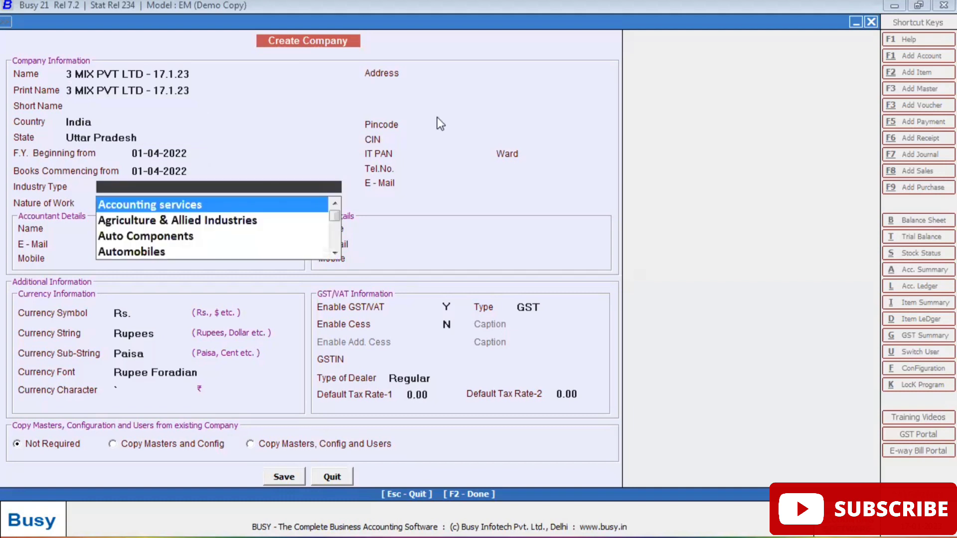
- Set the company's industry type to Retail and its nature of work to Retailer
{"action": "type", "text": "RET"}
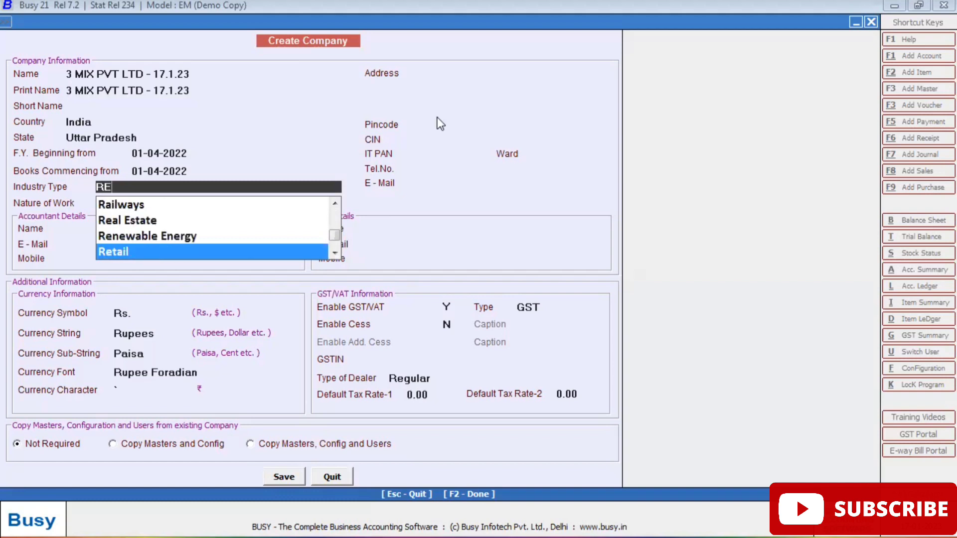
{"action": "key", "text": "Return"}
{"action": "key", "text": "Down"}
{"action": "key", "text": "Down"}
{"action": "key", "text": "Down"}
{"action": "key", "text": "Down"}
{"action": "key", "text": "Down"}
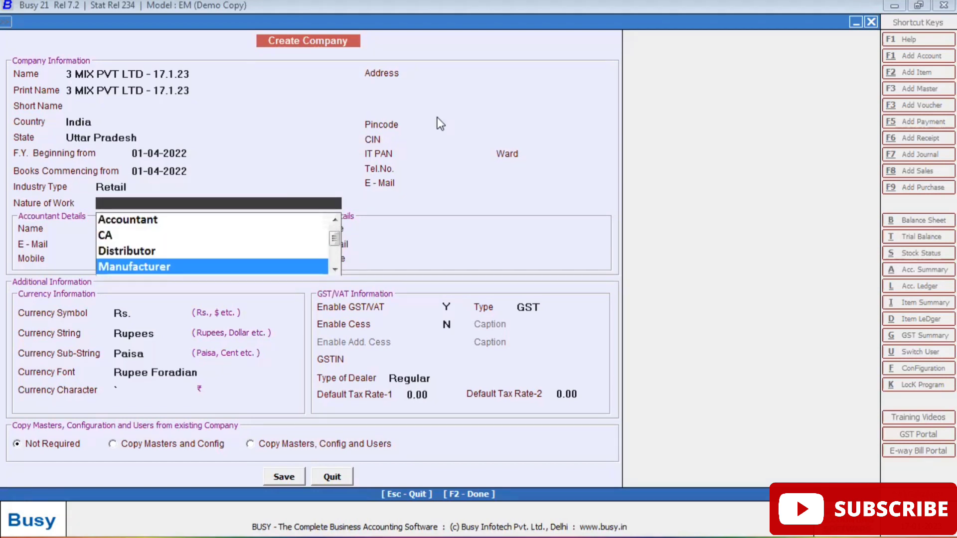
{"action": "key", "text": "Up"}
{"action": "key", "text": "Return"}
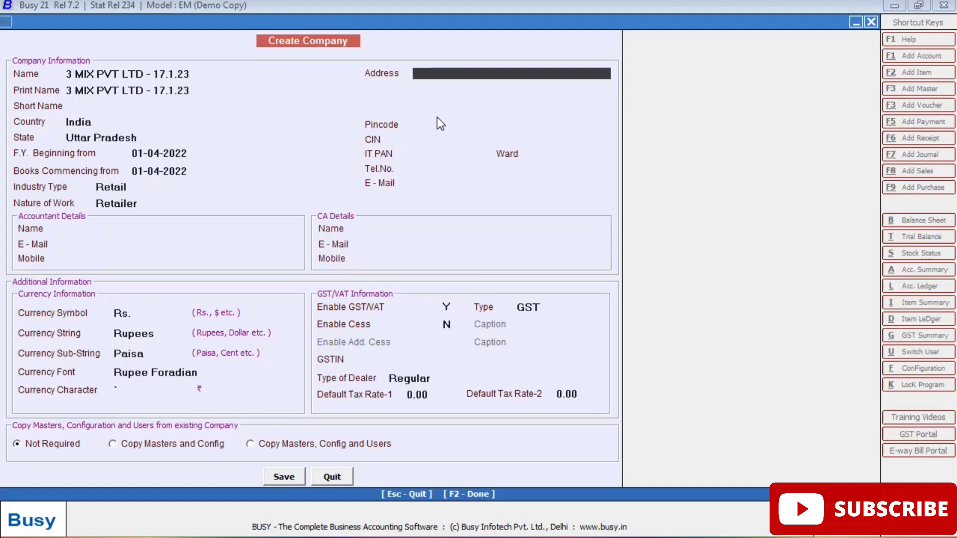
- Disable GST/VAT for the new company and save the company record
{"action": "left_click", "coordinate": [430, 168]}
{"action": "left_click", "coordinate": [448, 307]}
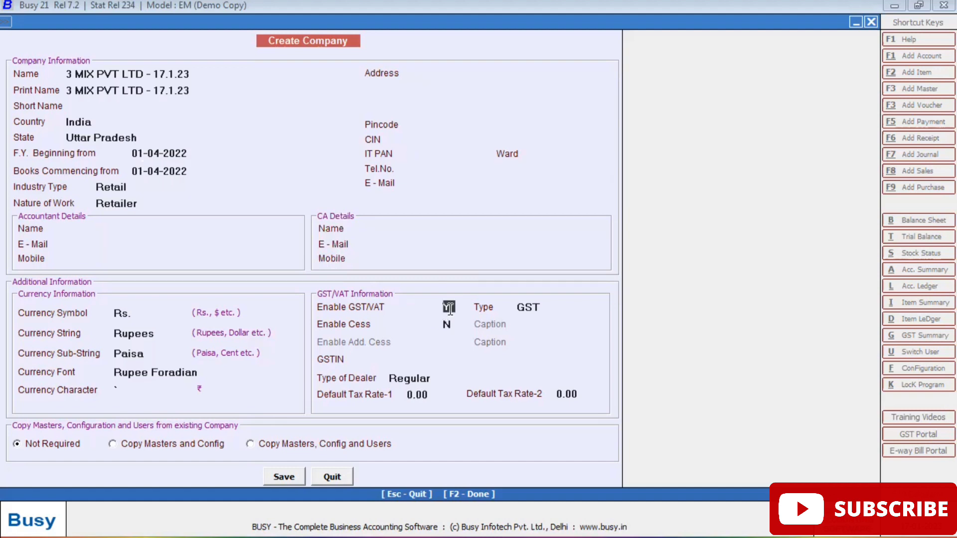
{"action": "type", "text": "N"}
{"action": "key", "text": "Return"}
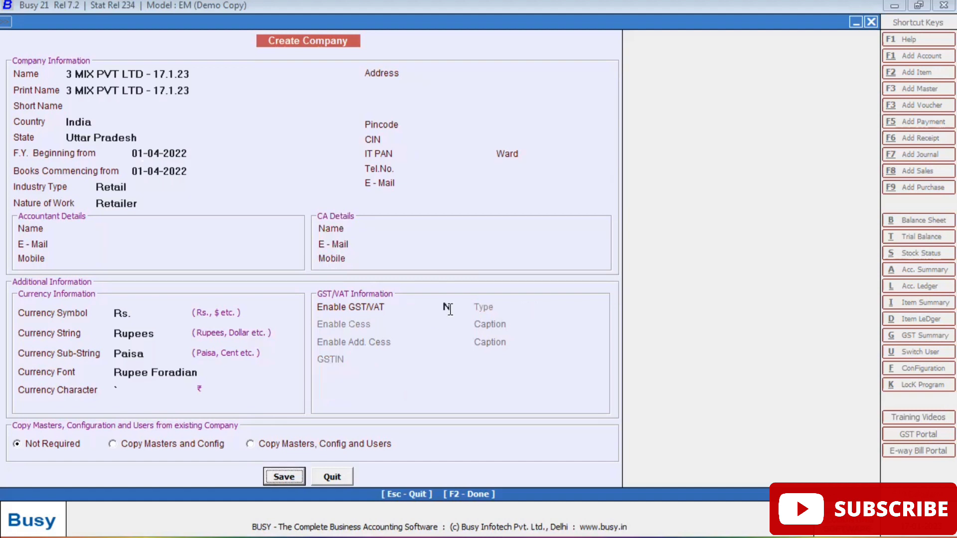
{"action": "key", "text": "Return"}
{"action": "key", "text": "Return"}
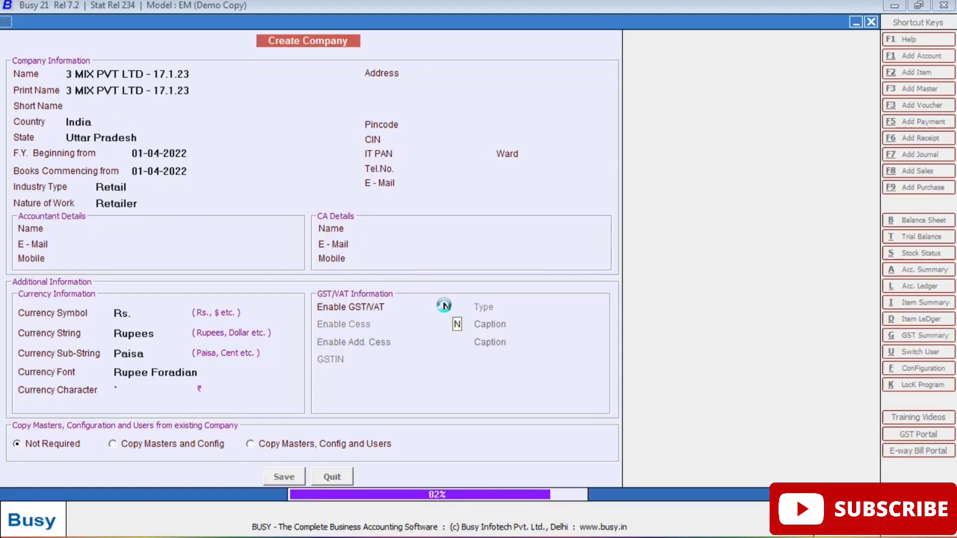
{"action": "key", "text": "Return"}
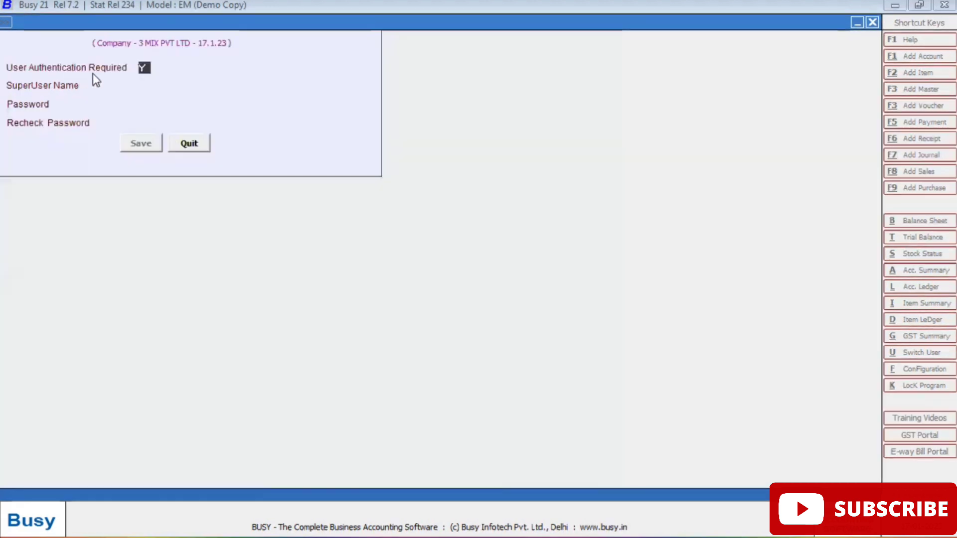
- Set User Authentication Required to N for the new company and save the setting
{"action": "type", "text": "N"}
{"action": "key", "text": "Return"}
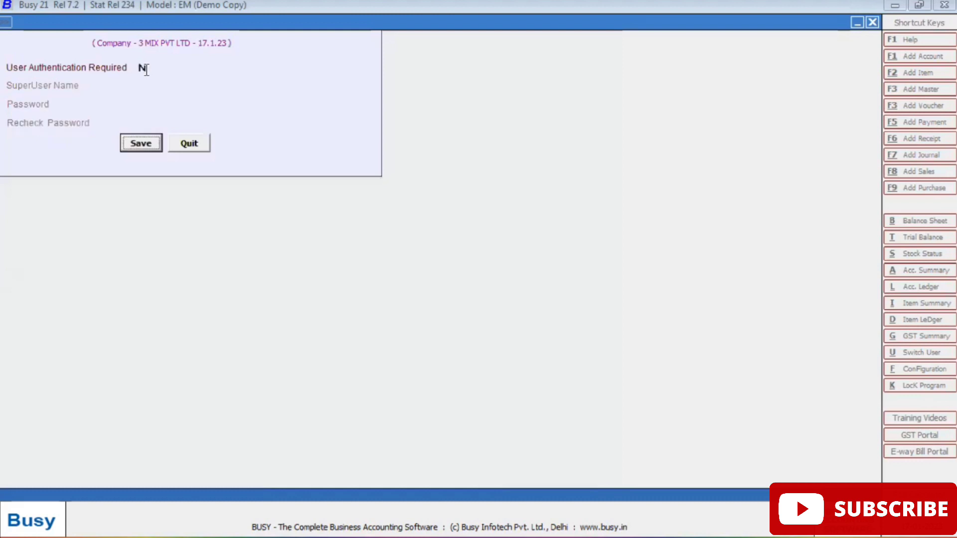
{"action": "key", "text": "Return"}
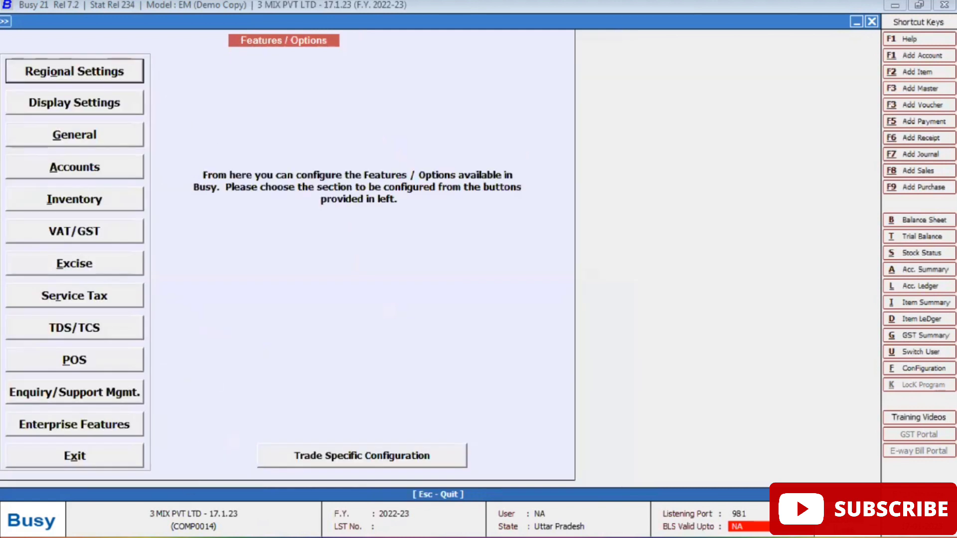
- Switch to the PowerPoint presentation and examine the Category column of the product table
{"action": "left_click", "coordinate": [160, 537]}
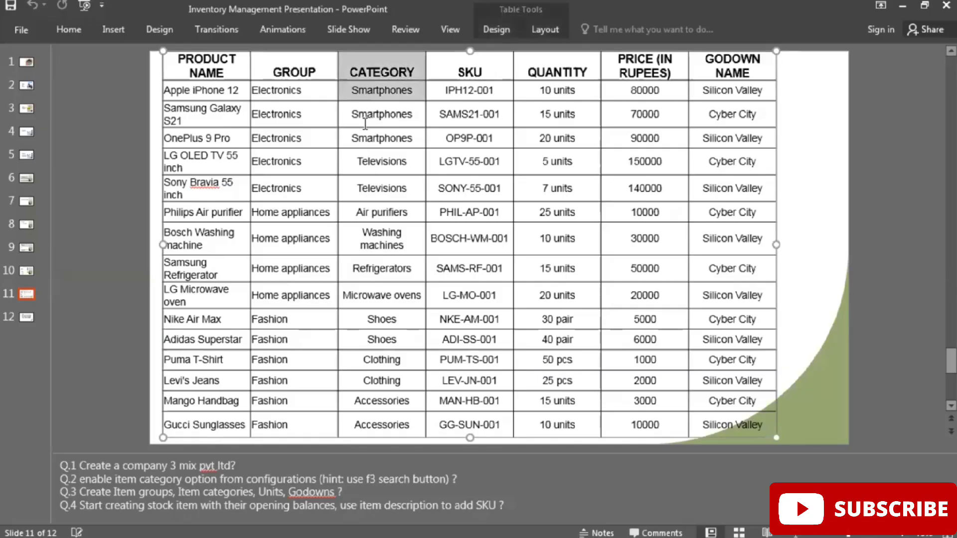
{"action": "left_click_drag", "start_coordinate": [365, 123], "coordinate": [367, 421]}
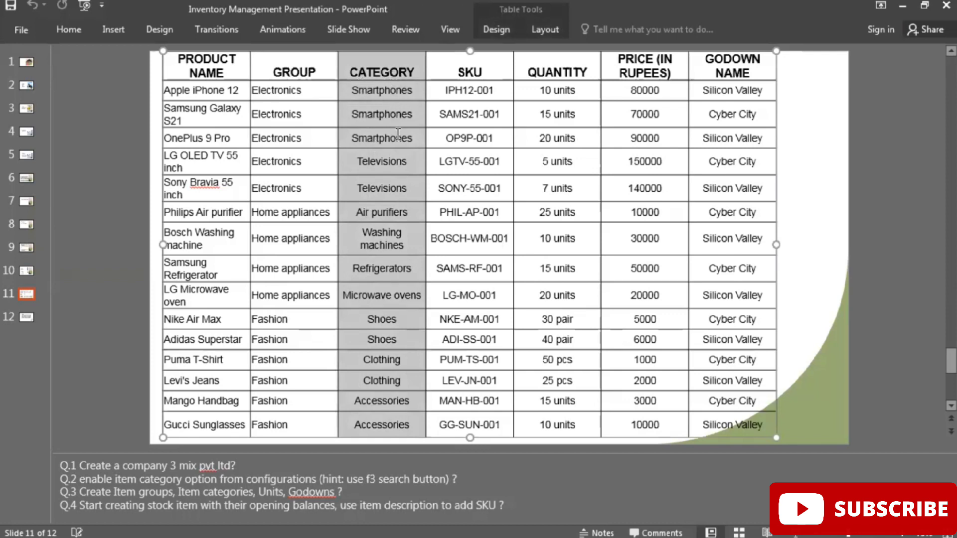
{"action": "left_click", "coordinate": [387, 68]}
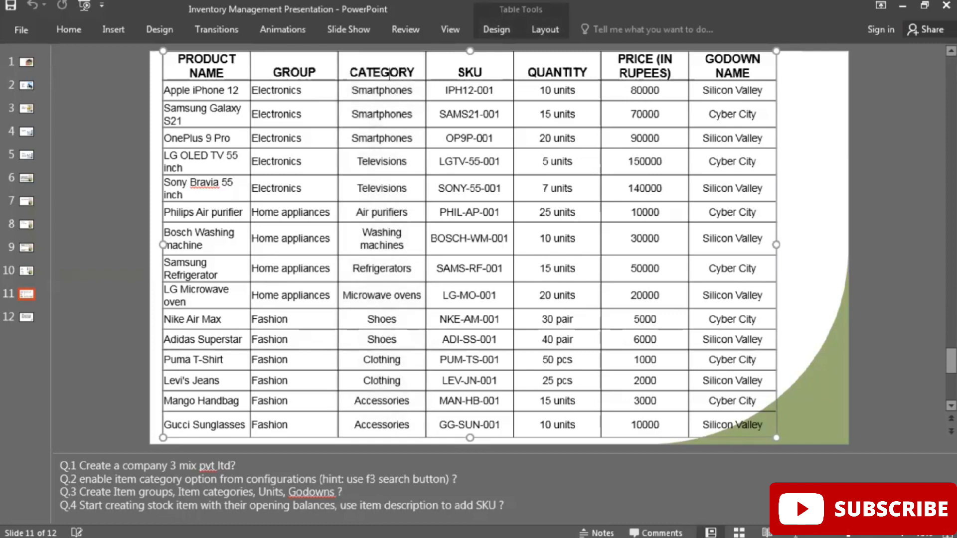
- Switch back to Busy, search the inventory features for "CATEGORY", enable Maintain Item Category and save the configuration
{"action": "key", "text": "alt+Tab"}
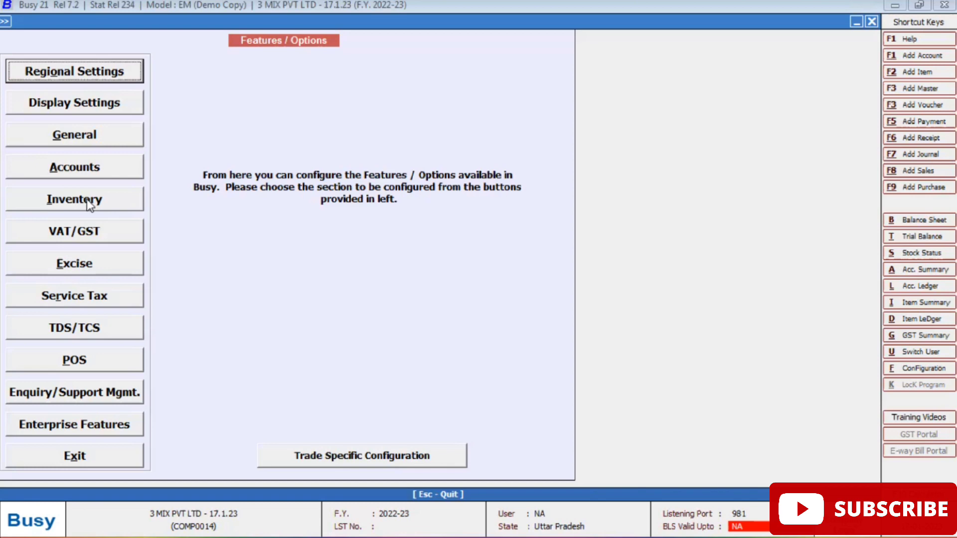
{"action": "left_click", "coordinate": [86, 199]}
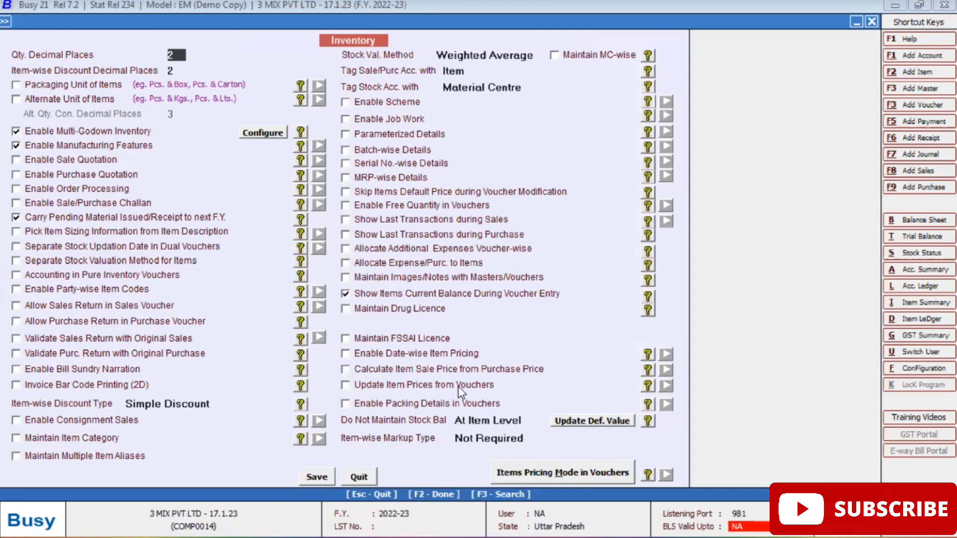
{"action": "left_click", "coordinate": [480, 496]}
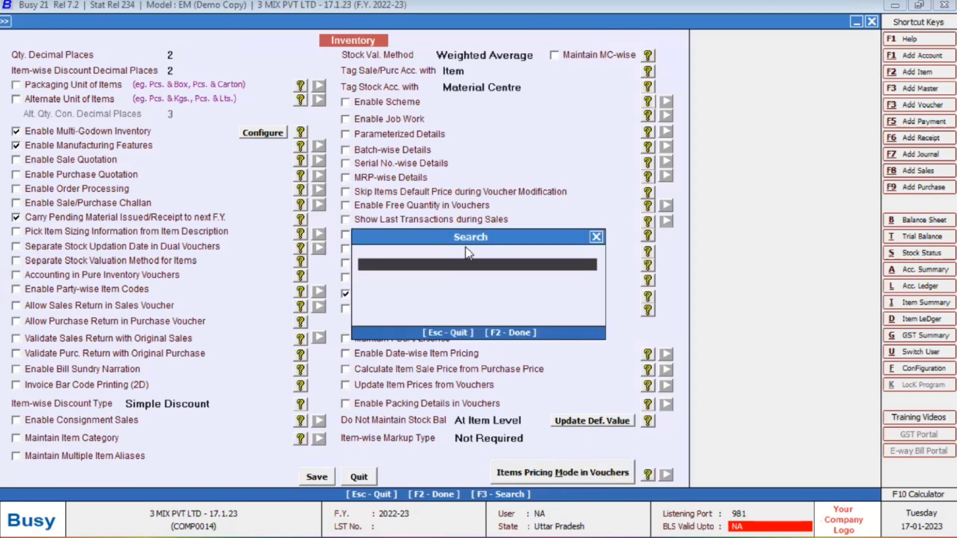
{"action": "type", "text": "CATEGORY"}
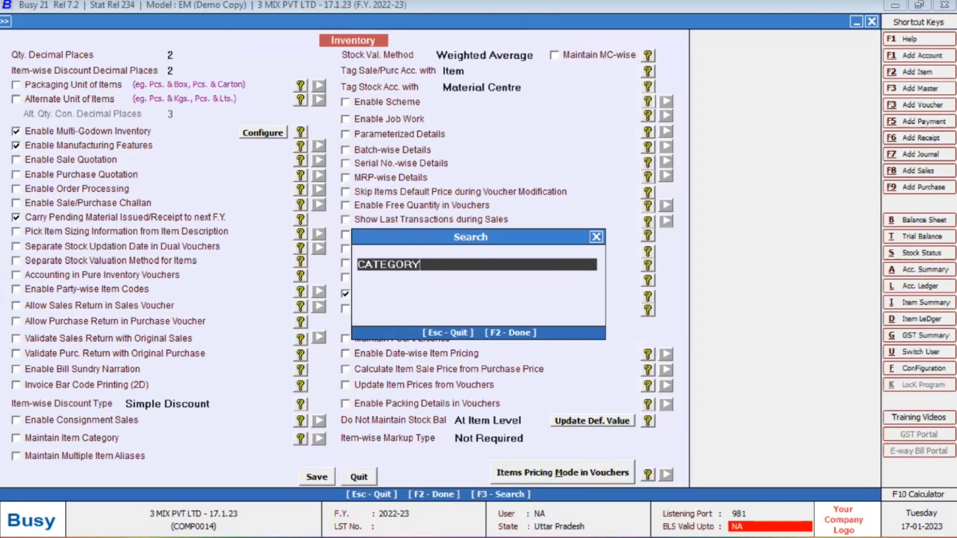
{"action": "key", "text": "Return"}
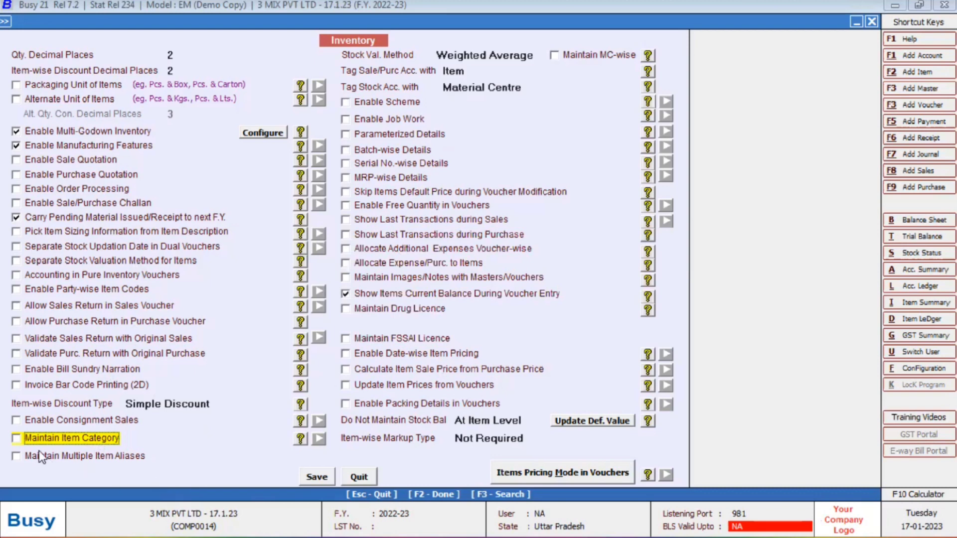
{"action": "left_click", "coordinate": [15, 438]}
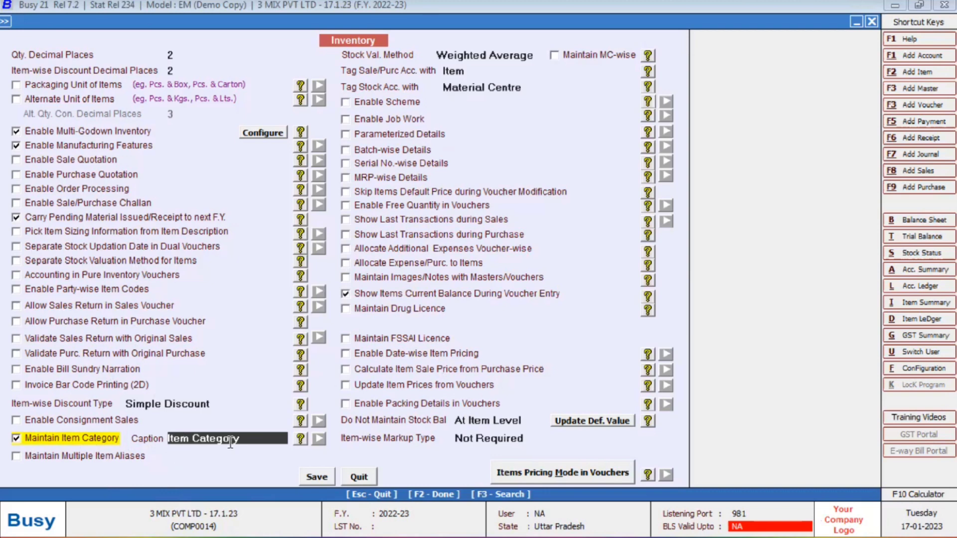
{"action": "left_click", "coordinate": [309, 477]}
{"action": "key", "text": "Escape"}
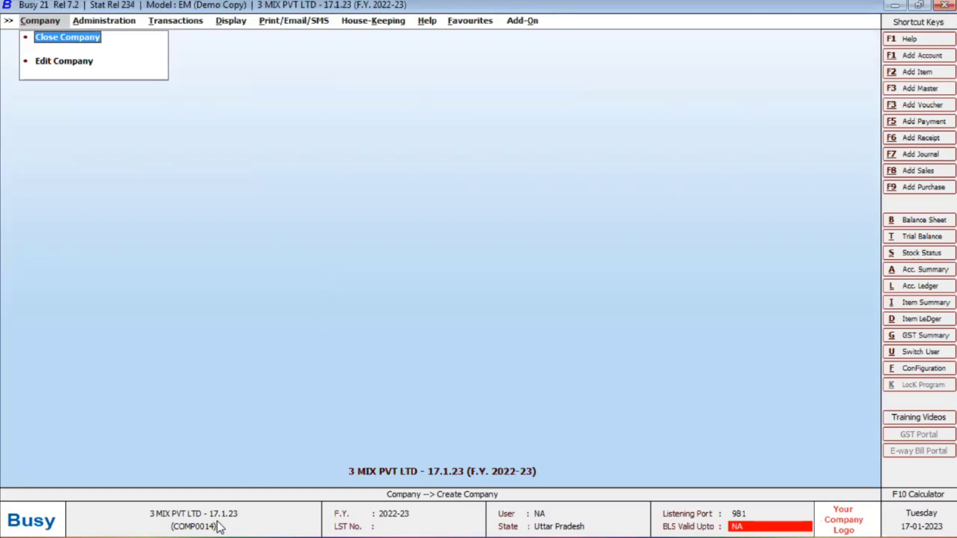
- Switch to PowerPoint, enlarge the slide area by shrinking the notes, and review the table's groups, categories and quantities
{"action": "key", "text": "alt+Tab"}
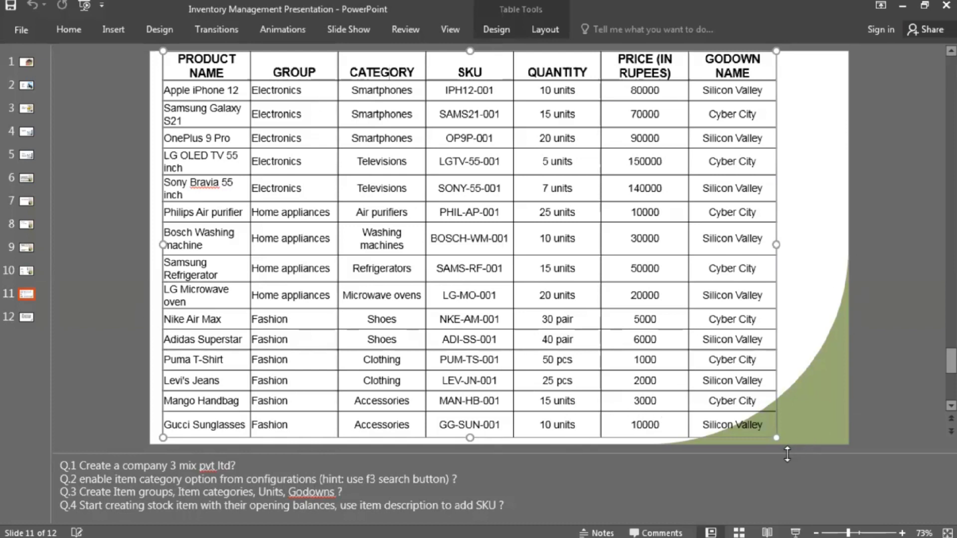
{"action": "left_click_drag", "start_coordinate": [787, 454], "coordinate": [781, 488]}
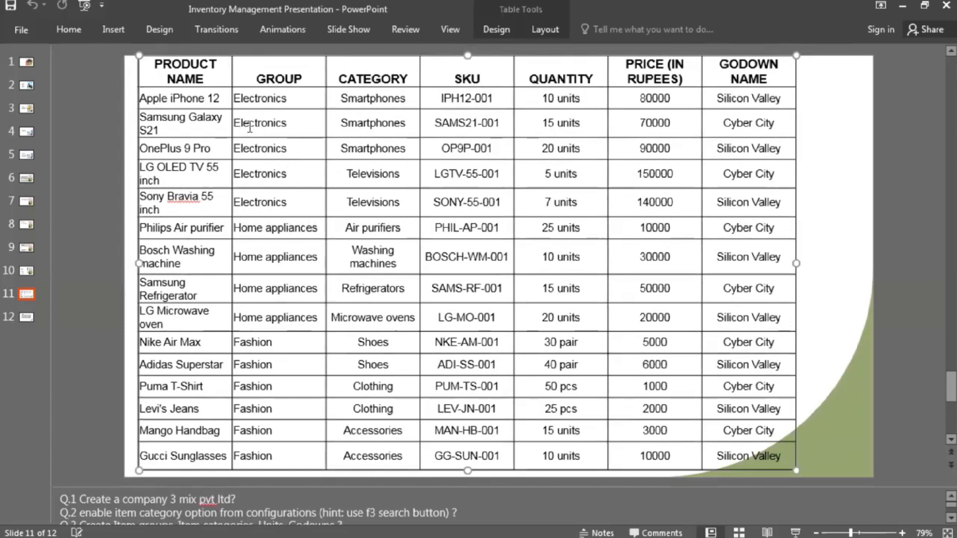
{"action": "left_click_drag", "start_coordinate": [264, 75], "coordinate": [283, 135]}
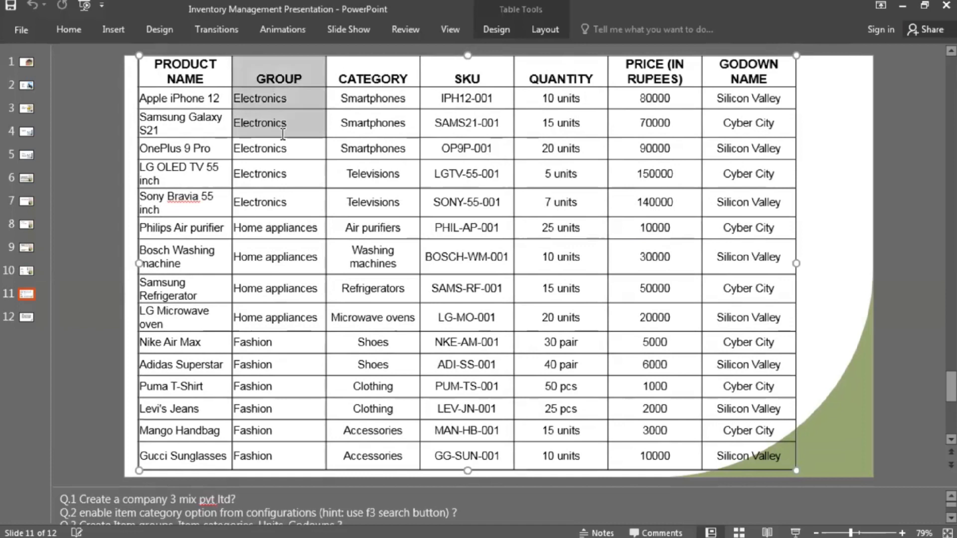
{"action": "left_click", "coordinate": [383, 120]}
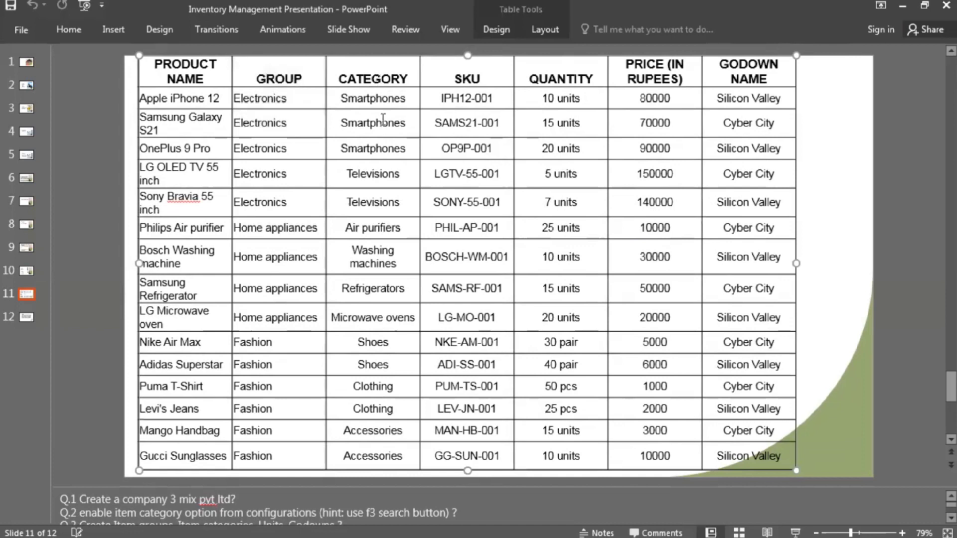
{"action": "left_click", "coordinate": [573, 100]}
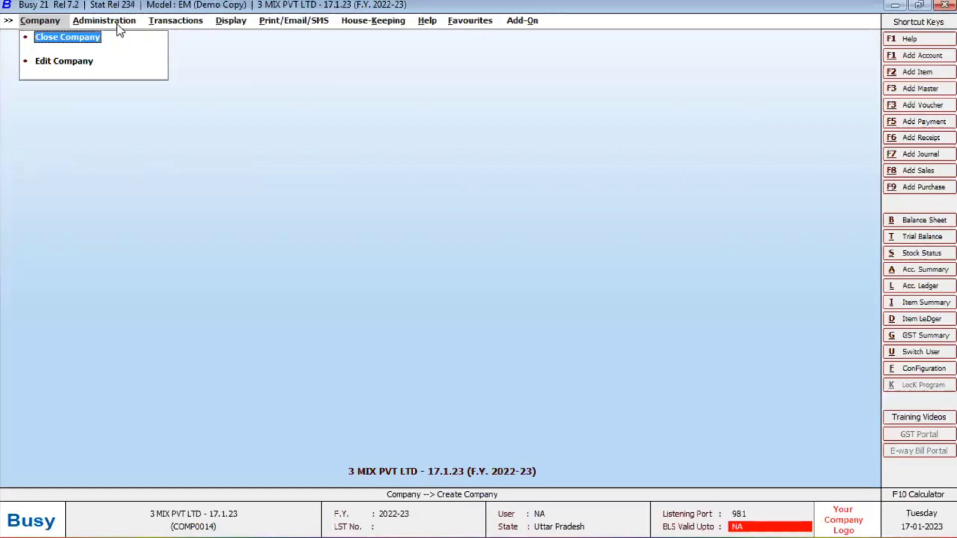
- Add an item group named ELECTRONICS, set Primary Group to Y, and save it
{"action": "left_click", "coordinate": [117, 24]}
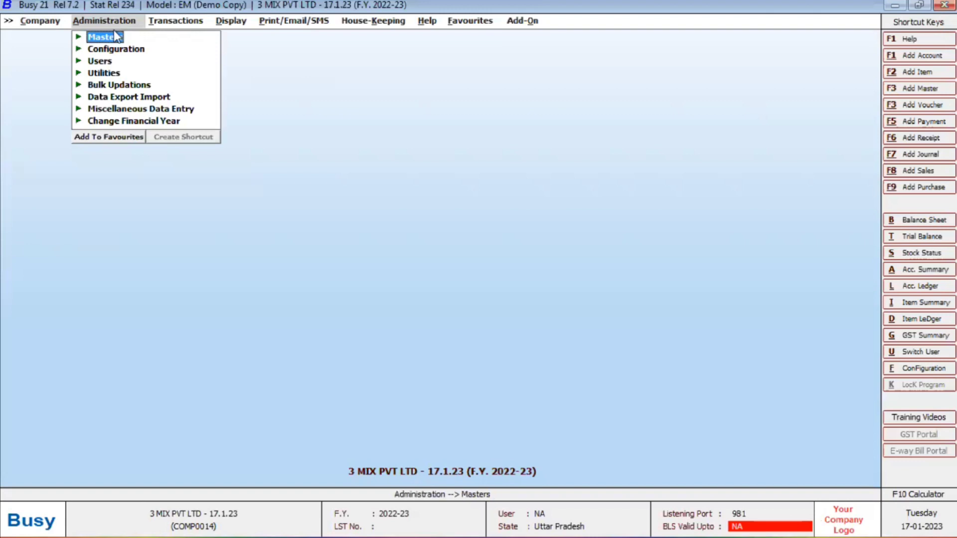
{"action": "left_click", "coordinate": [111, 35]}
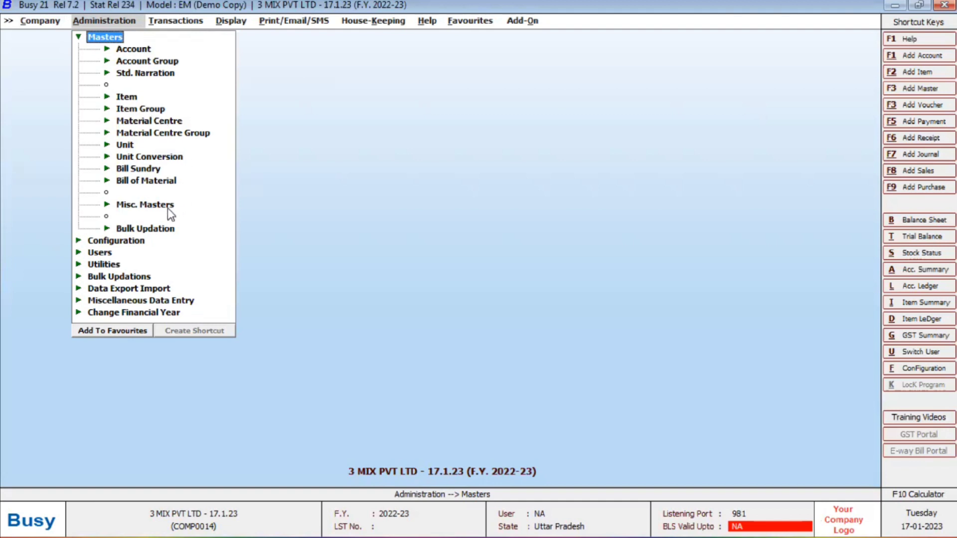
{"action": "left_click", "coordinate": [126, 109]}
{"action": "left_click", "coordinate": [150, 121]}
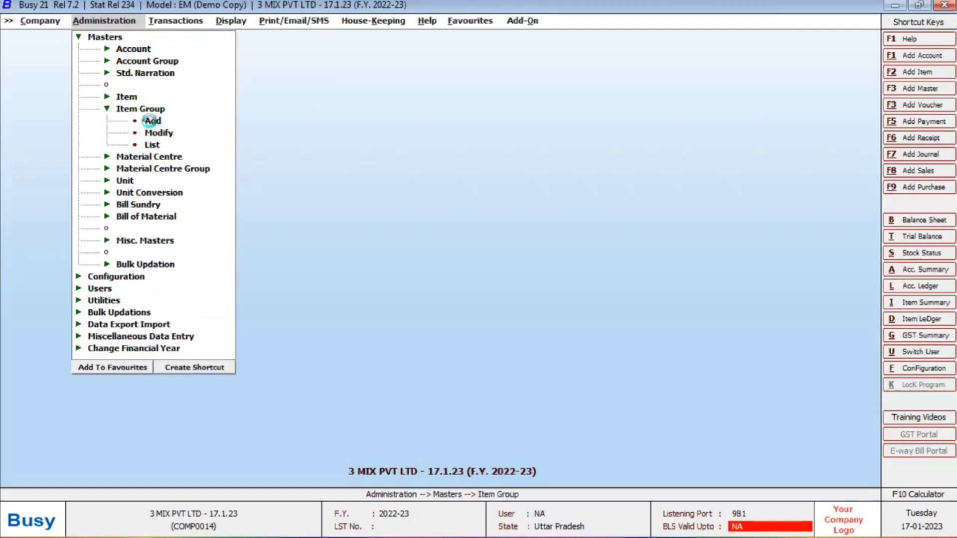
{"action": "type", "text": "ELECTRONICS"}
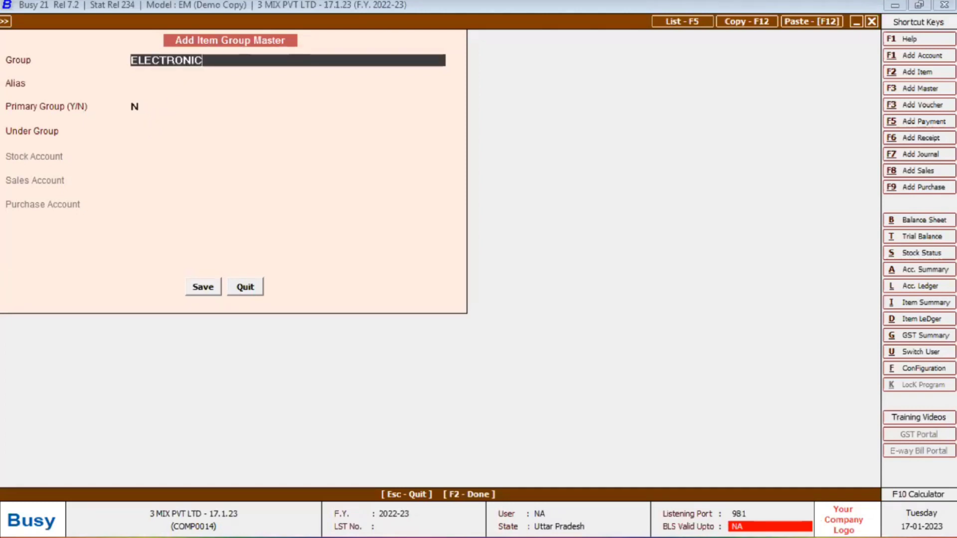
{"action": "key", "text": "Return"}
{"action": "key", "text": "Return"}
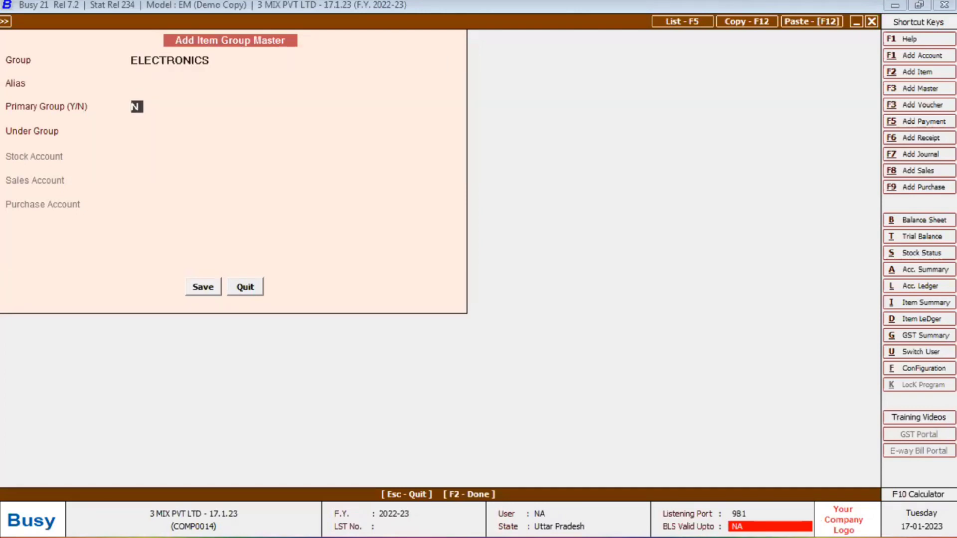
{"action": "type", "text": "Y"}
{"action": "key", "text": "Return"}
{"action": "key", "text": "Return"}
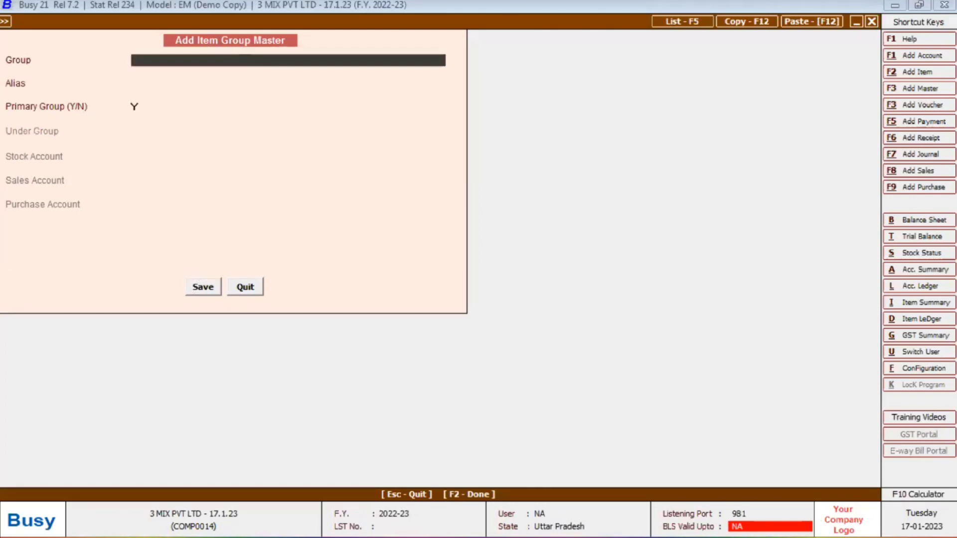
- Add and save HOME APPLIANCES as another primary item group
{"action": "type", "text": "HOME APP"}
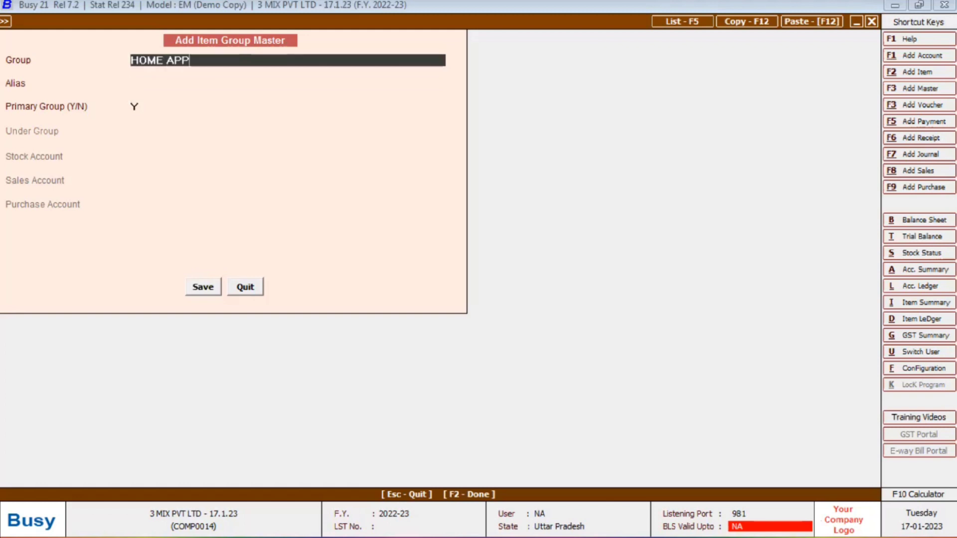
{"action": "type", "text": "LIANCES"}
{"action": "key", "text": "Return"}
{"action": "key", "text": "Return"}
{"action": "key", "text": "Return"}
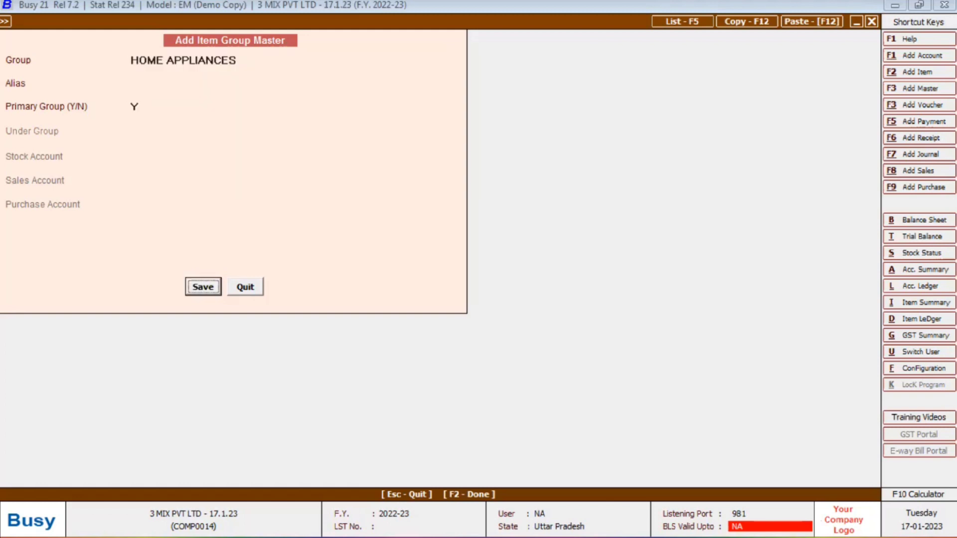
- Add and save FASHION as a primary item group, and leave the item group entry form
{"action": "type", "text": "FASHION"}
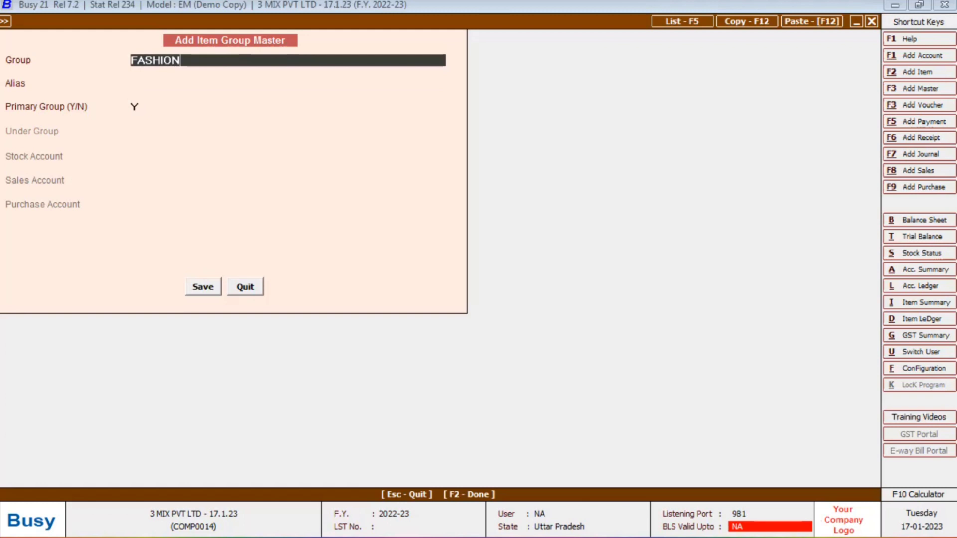
{"action": "key", "text": "Return"}
{"action": "key", "text": "Return"}
{"action": "key", "text": "Return"}
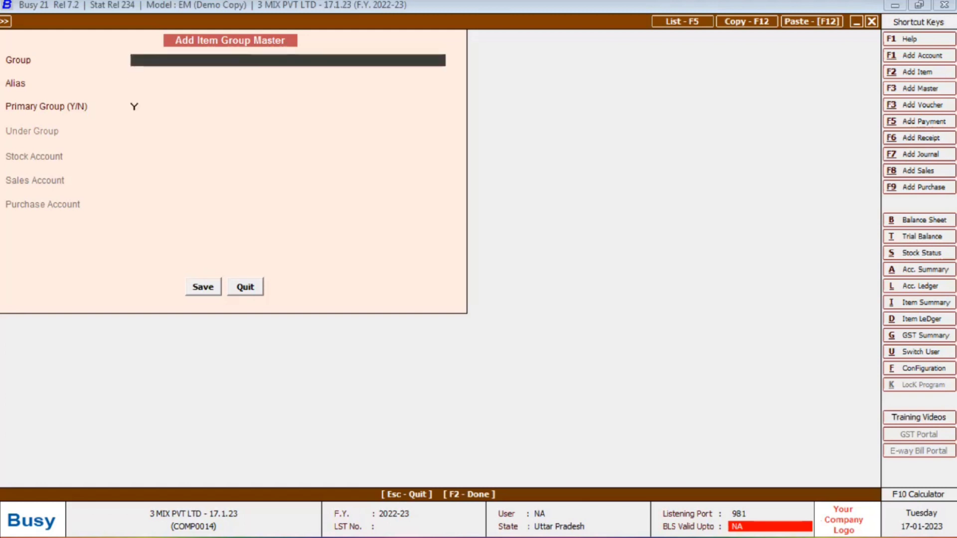
{"action": "key", "text": "Escape"}
- Open the form for adding an item category under the miscellaneous masters
{"action": "key", "text": "Down"}
{"action": "key", "text": "Down"}
{"action": "key", "text": "Down"}
{"action": "key", "text": "Down"}
{"action": "key", "text": "Down"}
{"action": "key", "text": "Down"}
{"action": "key", "text": "Down"}
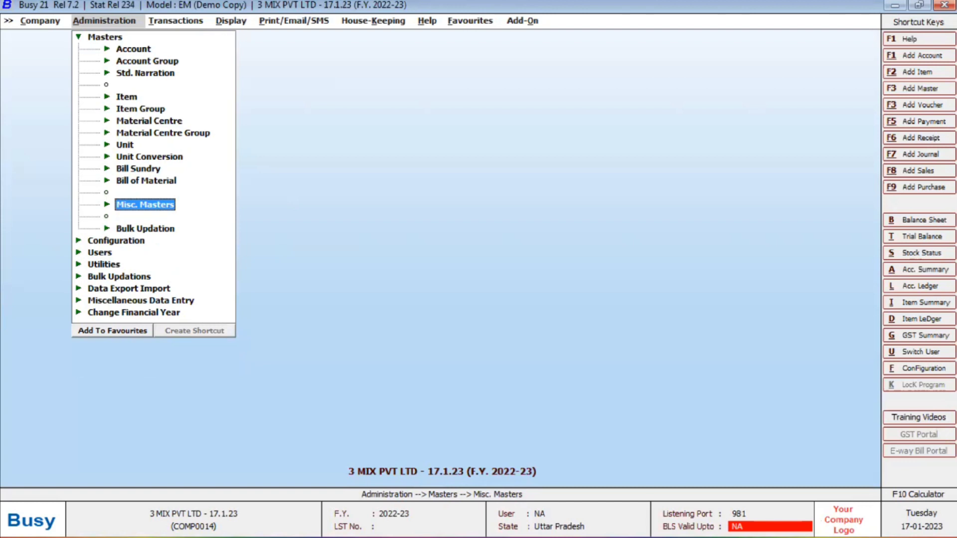
{"action": "key", "text": "Return"}
{"action": "key", "text": "Down"}
{"action": "key", "text": "Down"}
{"action": "key", "text": "Down"}
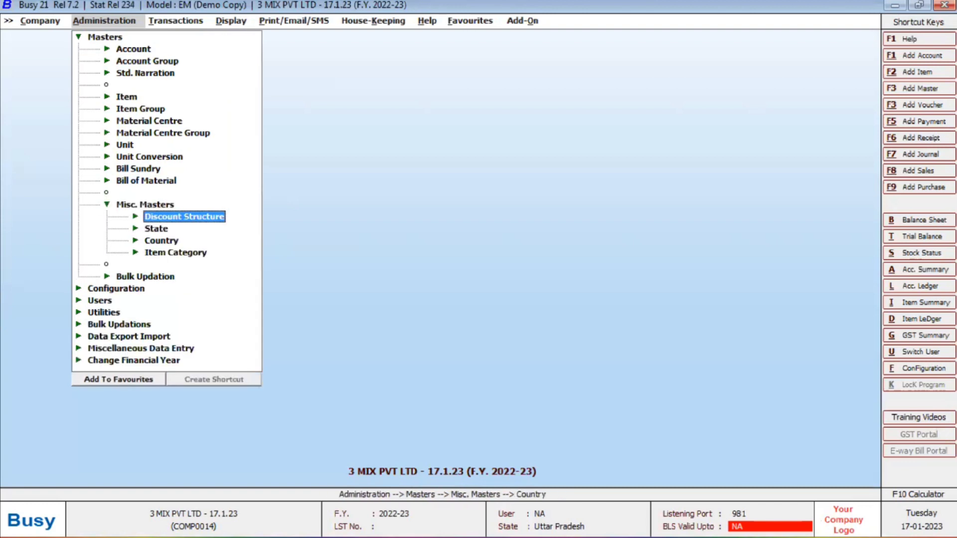
{"action": "key", "text": "Return"}
{"action": "key", "text": "Return"}
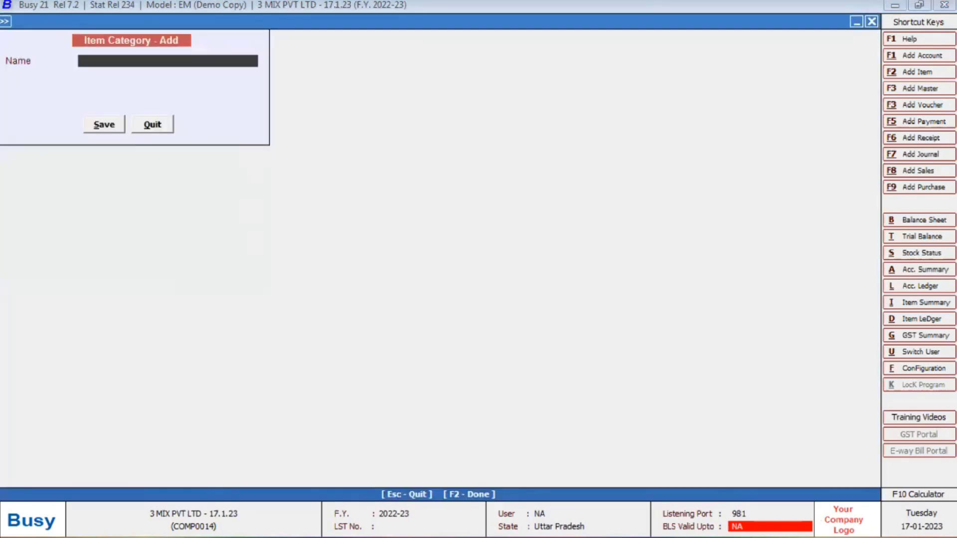
- Switch to PowerPoint and examine the product table's categories for the Electronics items
{"action": "key", "text": "alt+Tab"}
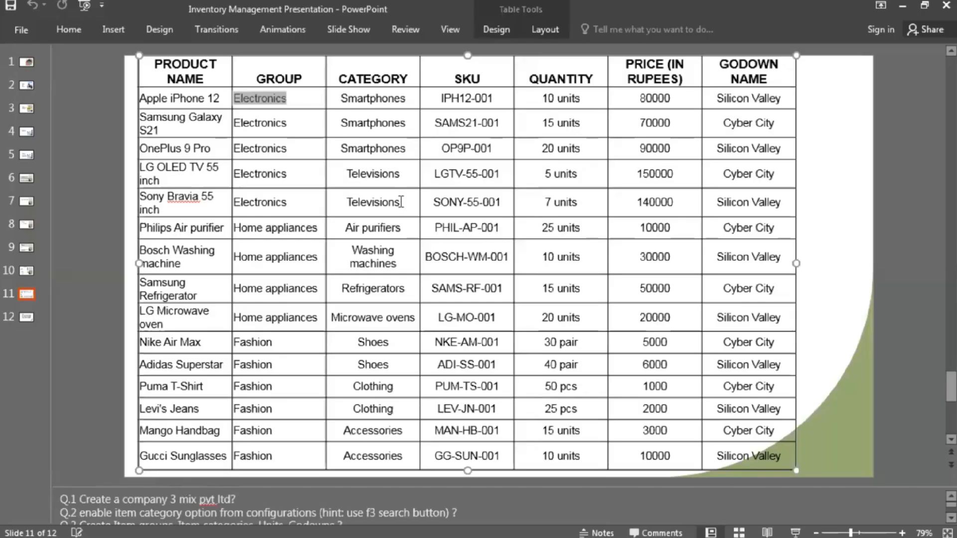
{"action": "double_click", "coordinate": [388, 102]}
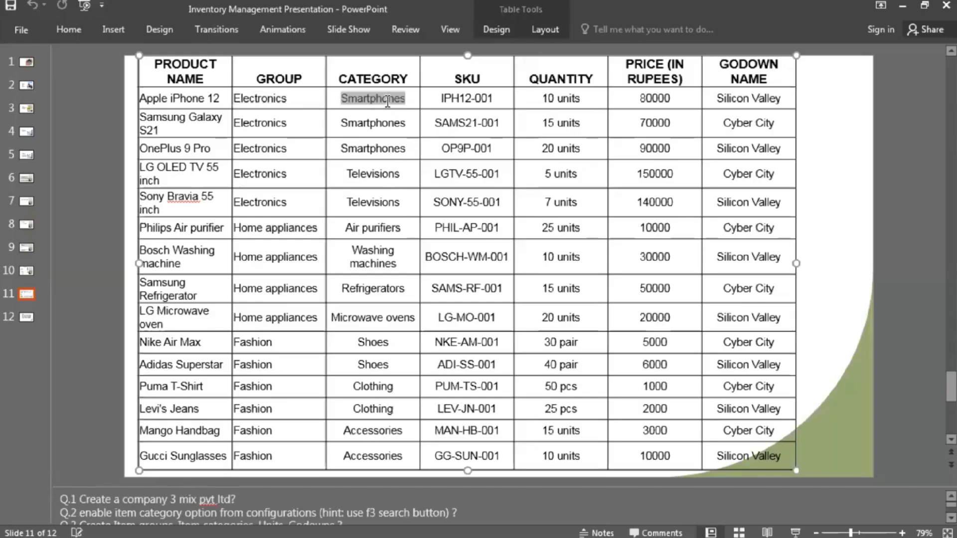
{"action": "double_click", "coordinate": [383, 171]}
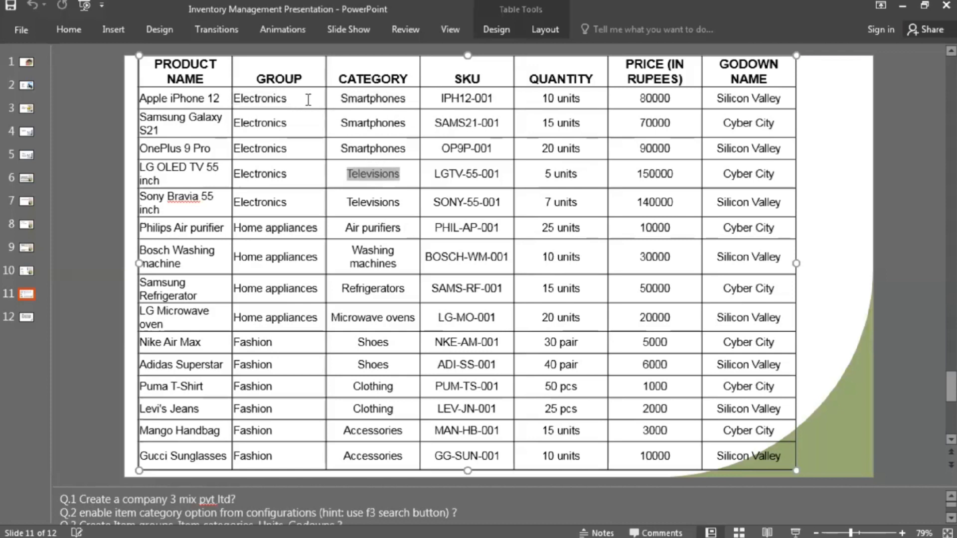
{"action": "left_click", "coordinate": [377, 95]}
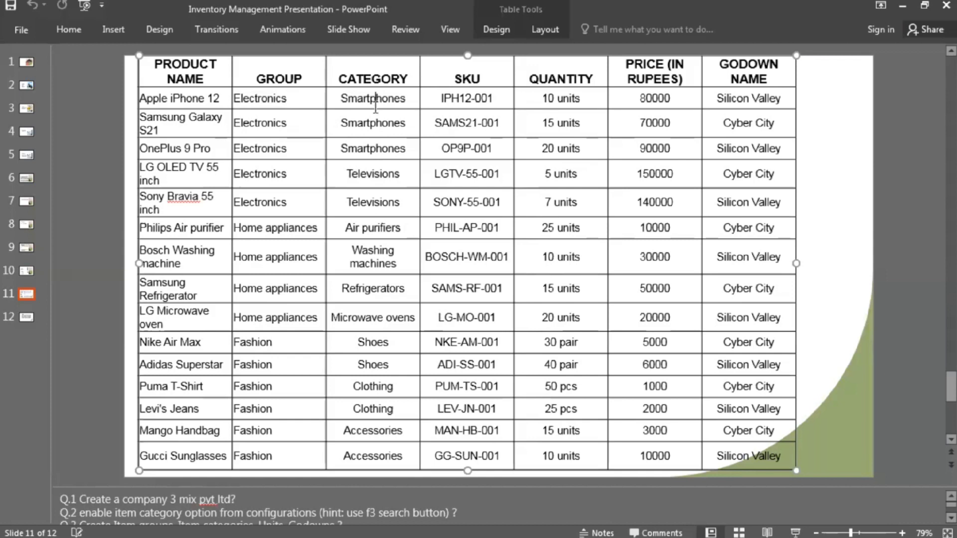
{"action": "left_click_drag", "start_coordinate": [375, 106], "coordinate": [375, 197]}
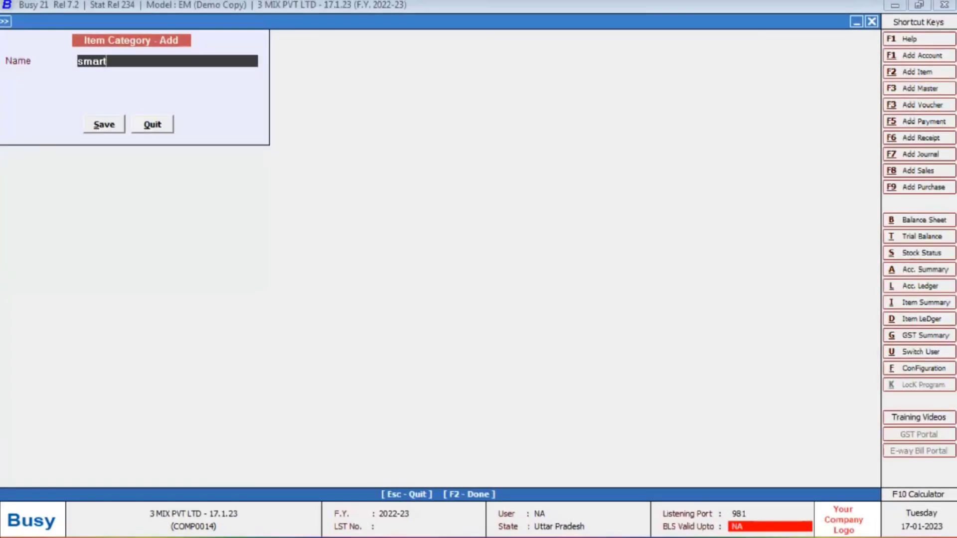
- Switch back to Busy, and add and save the item categories Smartphones and Televisions
{"action": "type", "text": "phoen"}
{"action": "key", "text": "BackSpace"}
{"action": "key", "text": "BackSpace"}
{"action": "type", "text": "nes"}
{"action": "key", "text": "Return"}
{"action": "key", "text": "Return"}
{"action": "type", "text": "televisions"}
{"action": "key", "text": "Return"}
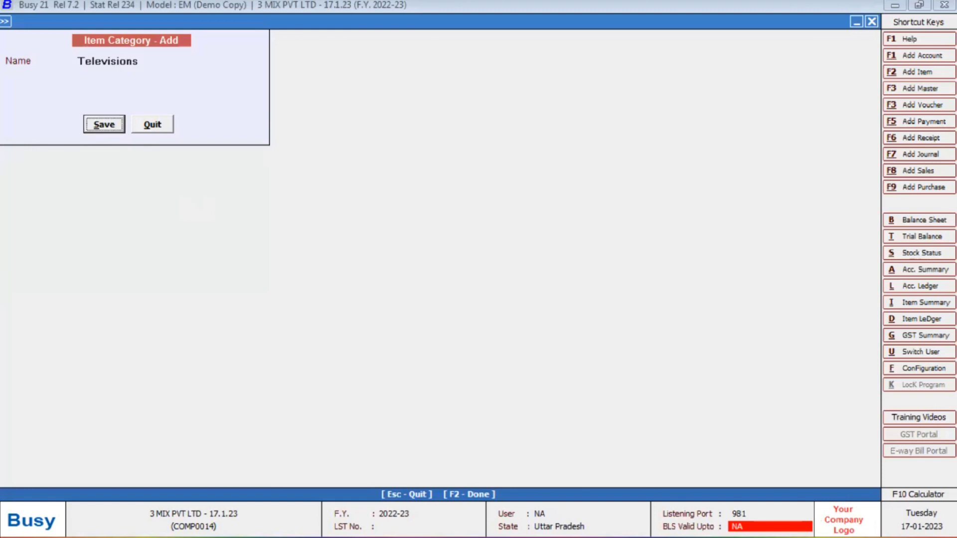
{"action": "key", "text": "Return"}
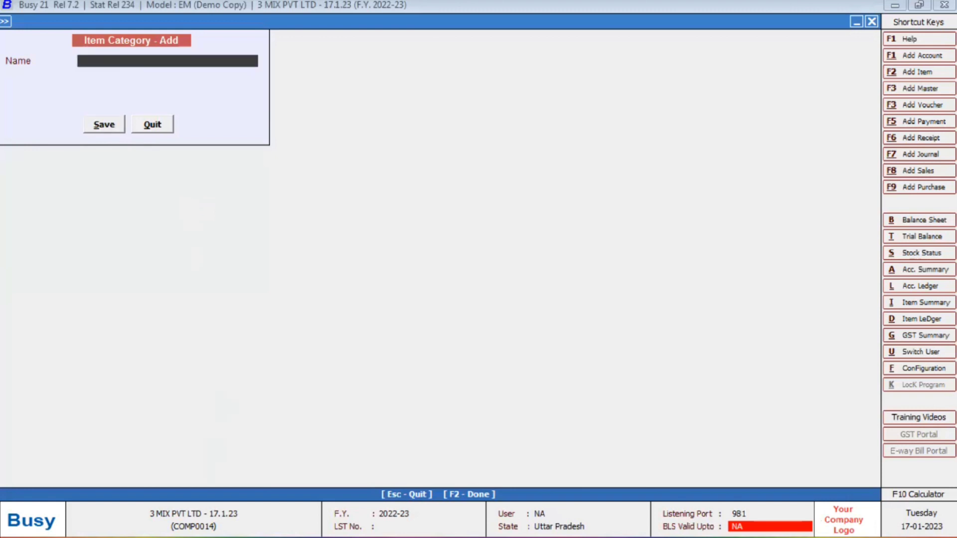
- Check the home appliance categories in PowerPoint, and add the item categories Air purifiers and Washing machines in Busy
{"action": "key", "text": "alt+Tab"}
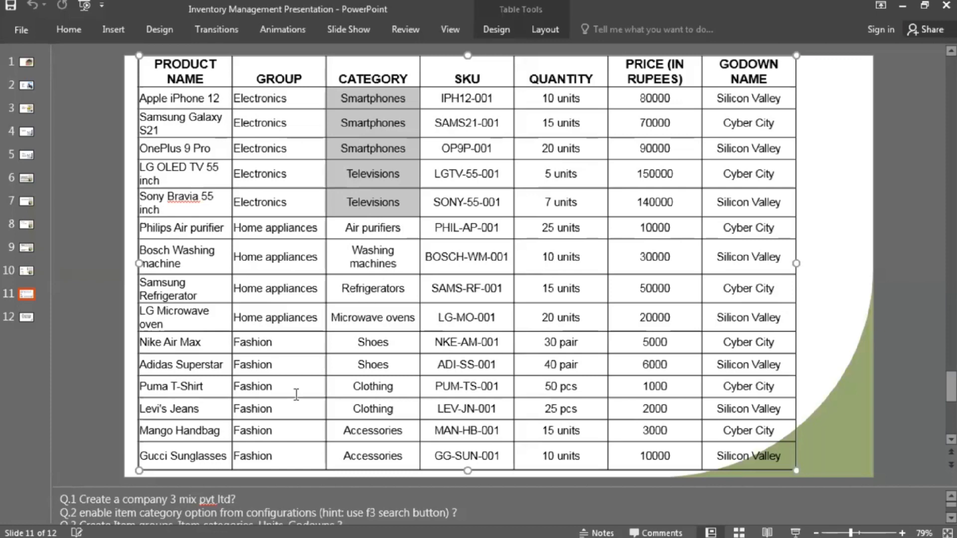
{"action": "key", "text": "alt+Tab"}
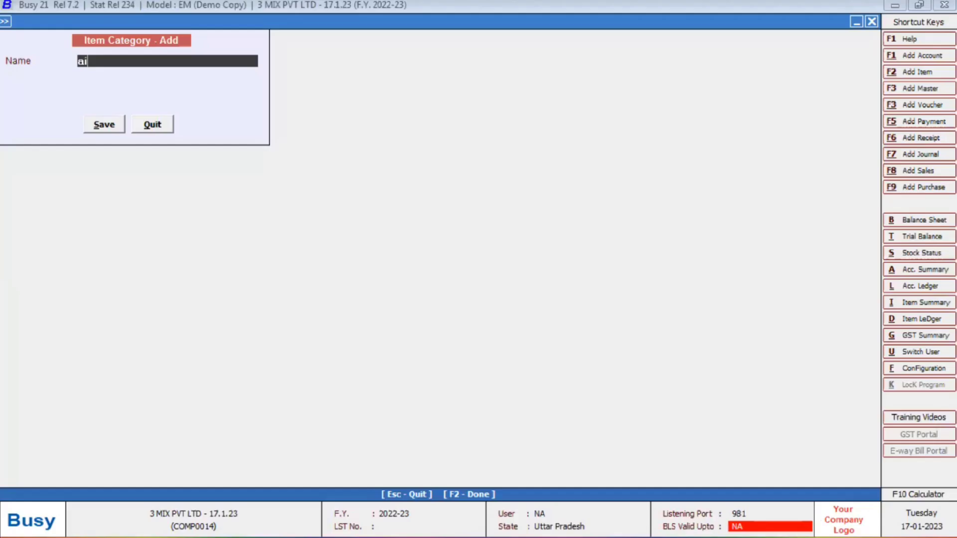
{"action": "type", "text": "purifiers"}
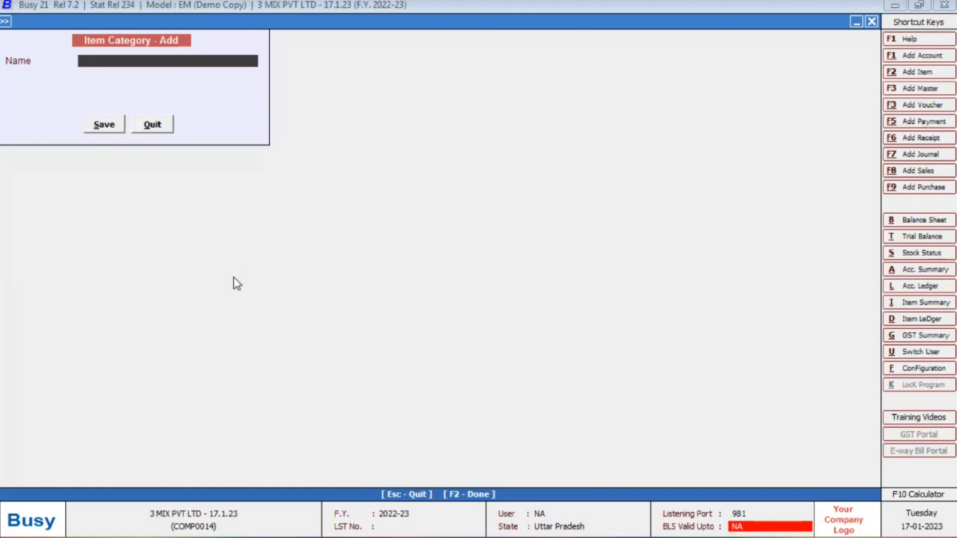
{"action": "type", "text": "washing machines"}
{"action": "key", "text": "Return"}
- Check the microwave row of the PowerPoint table, and add and save the item category Microwave ovens in Busy
{"action": "key", "text": "alt+Tab"}
{"action": "left_click", "coordinate": [349, 317]}
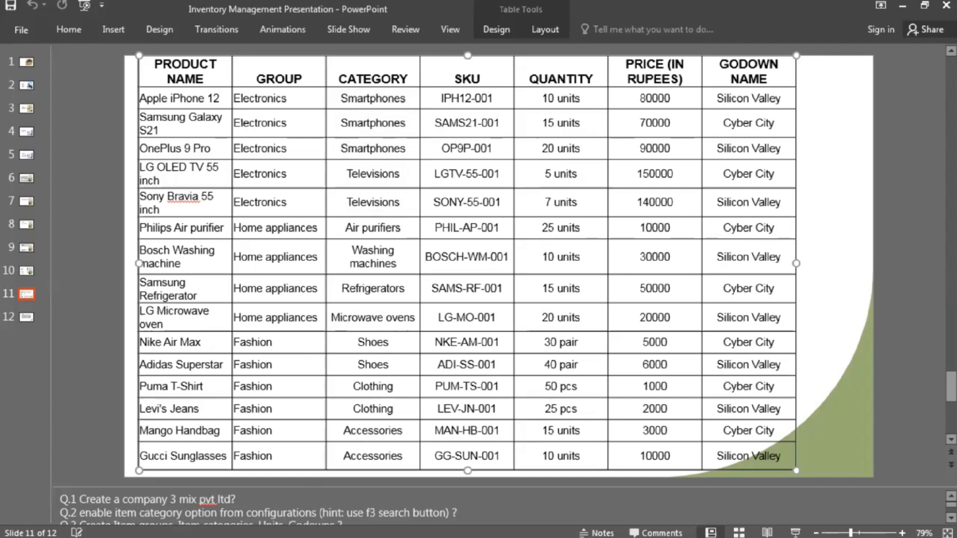
{"action": "key", "text": "alt+Tab"}
{"action": "type", "text": "microwave"}
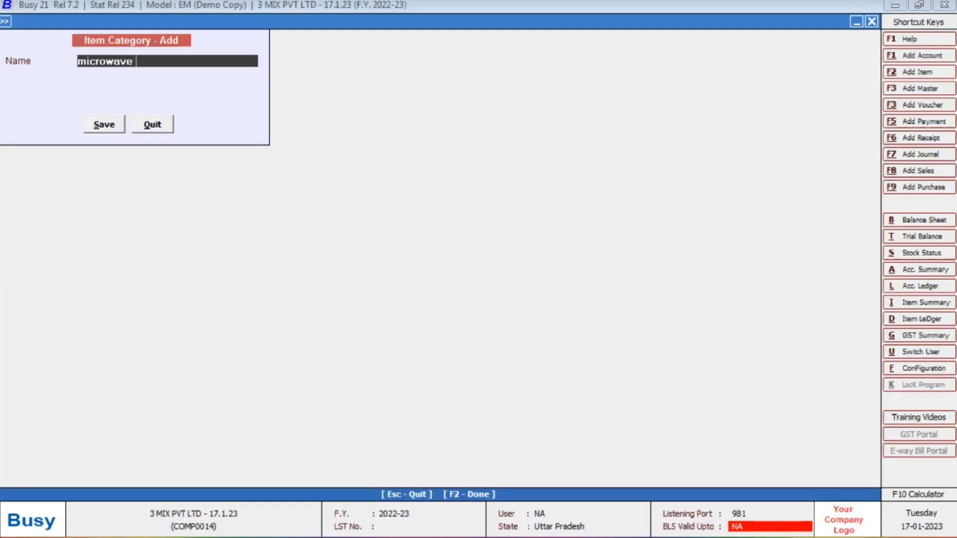
{"action": "type", "text": " ovens"}
{"action": "key", "text": "Return"}
{"action": "key", "text": "Return"}
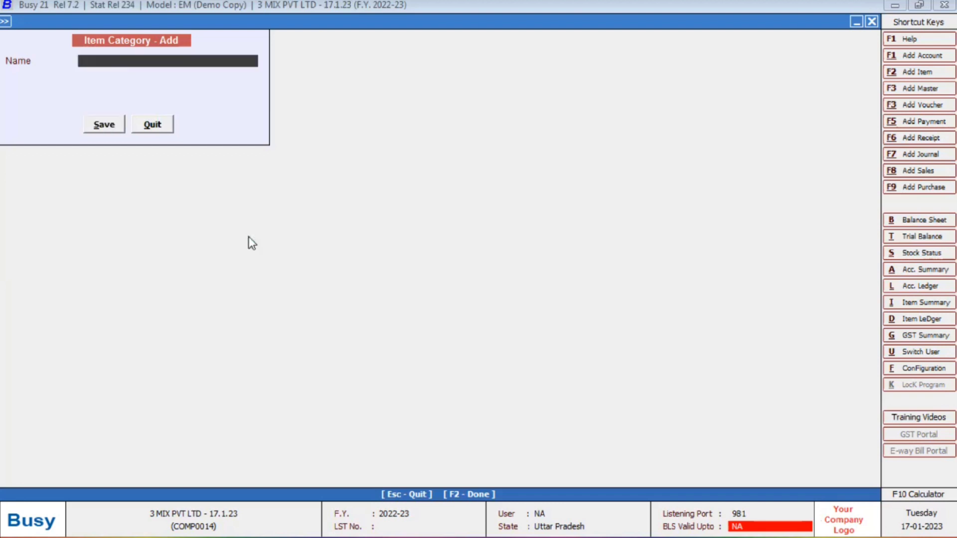
- Add and save the item category Accessories
{"action": "type", "text": "accessories"}
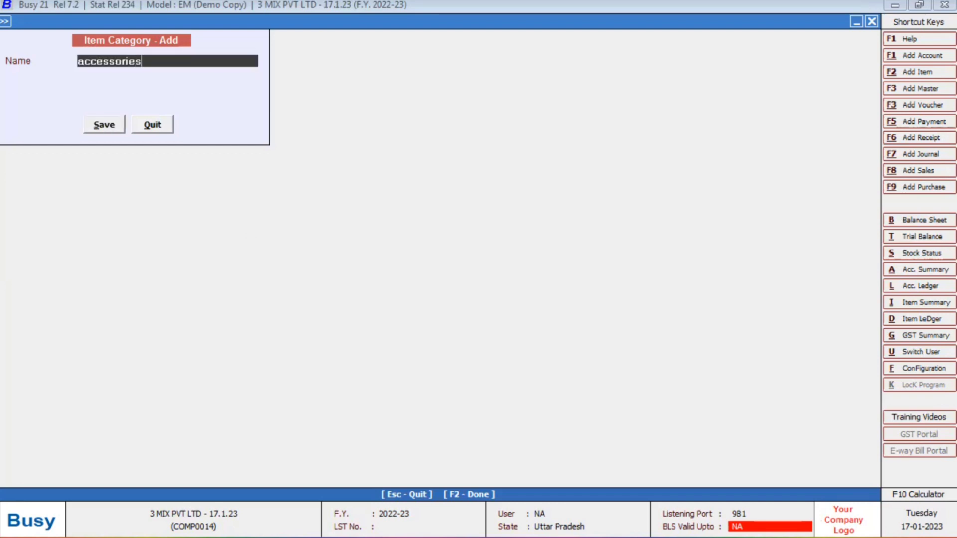
{"action": "key", "text": "Return"}
{"action": "key", "text": "Return"}
- Switch to PowerPoint and examine the units of measure used in the Quantity column of the product table
{"action": "key", "text": "alt+Tab"}
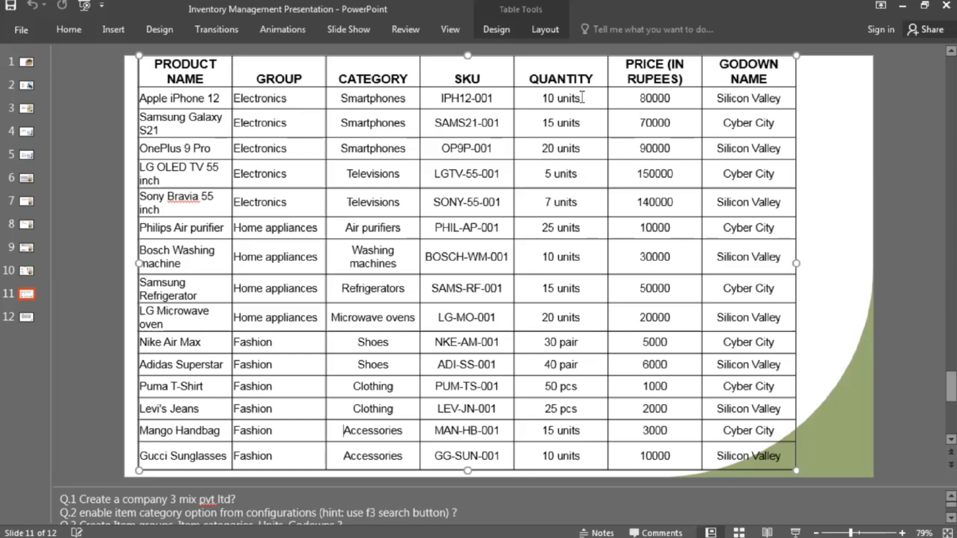
{"action": "left_click_drag", "start_coordinate": [582, 97], "coordinate": [558, 98]}
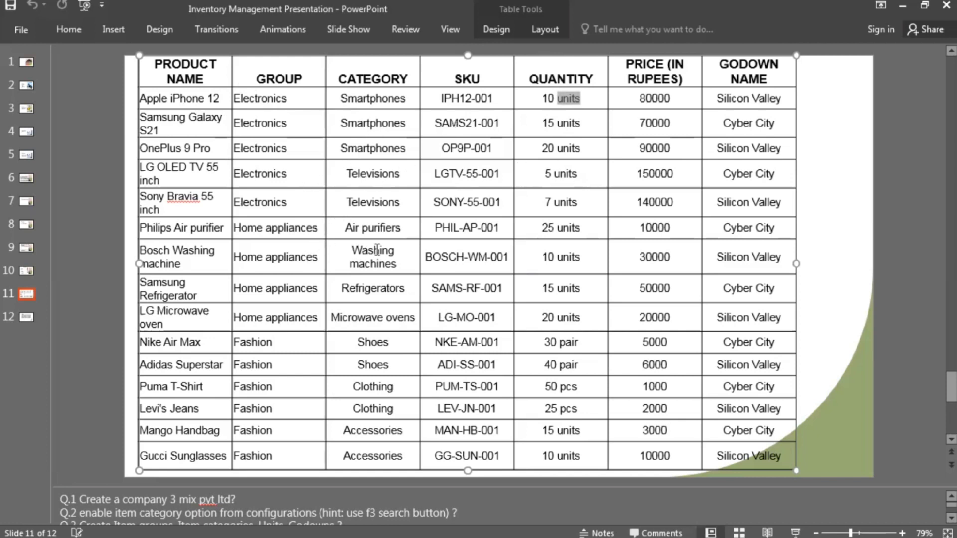
{"action": "left_click", "coordinate": [589, 317]}
{"action": "double_click", "coordinate": [578, 99]}
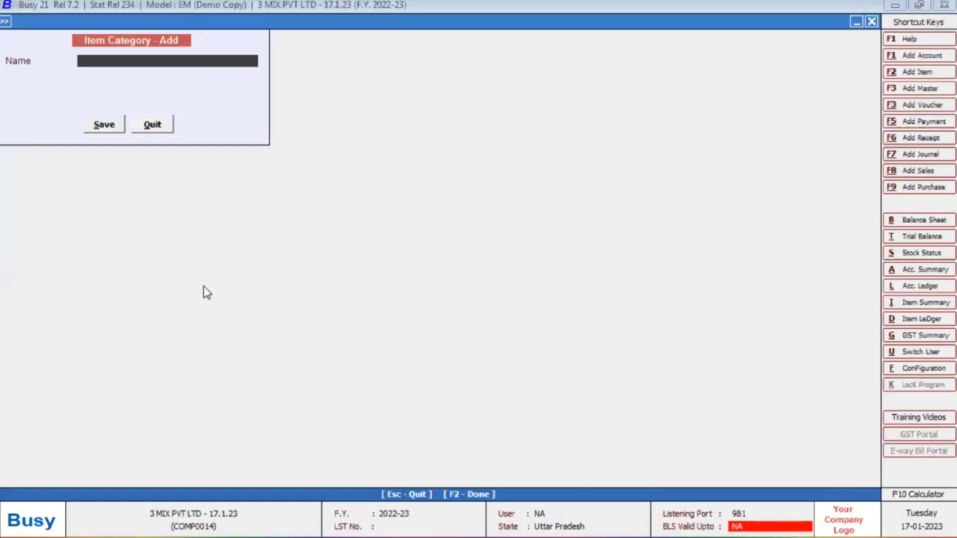
- Switch to Busy, leave the item category form, and compare the existing units available for modification with the pair quantities on the PowerPoint slide
{"action": "key", "text": "Escape"}
{"action": "key", "text": "Escape"}
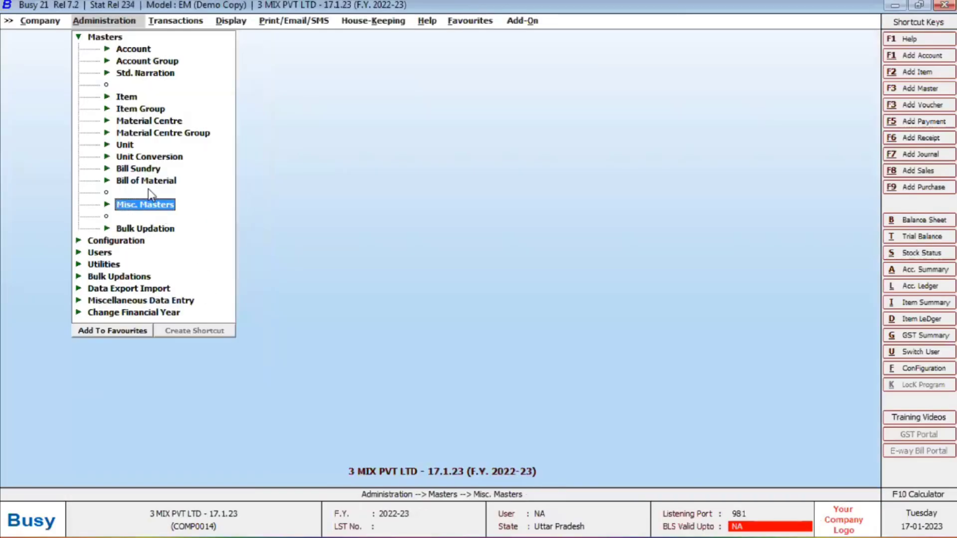
{"action": "left_click", "coordinate": [125, 146]}
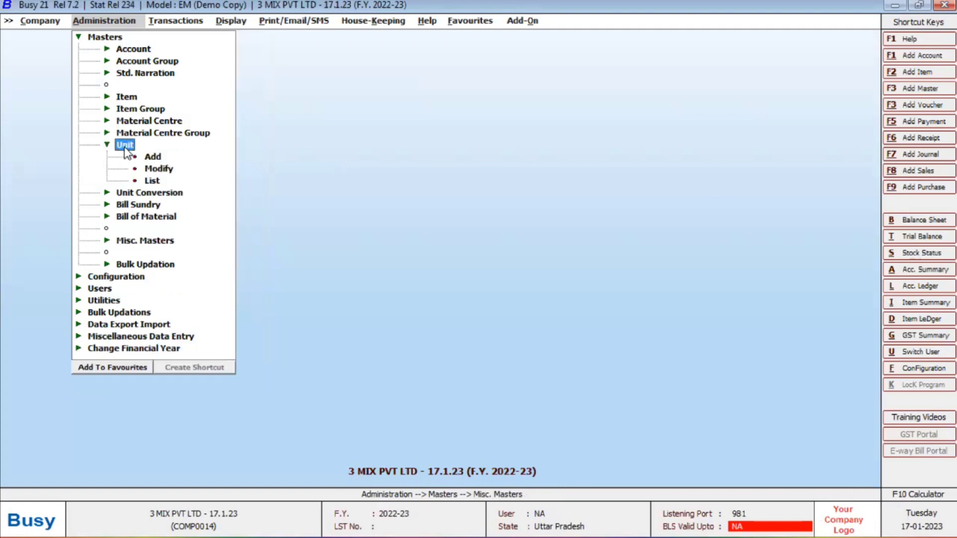
{"action": "left_click", "coordinate": [158, 167]}
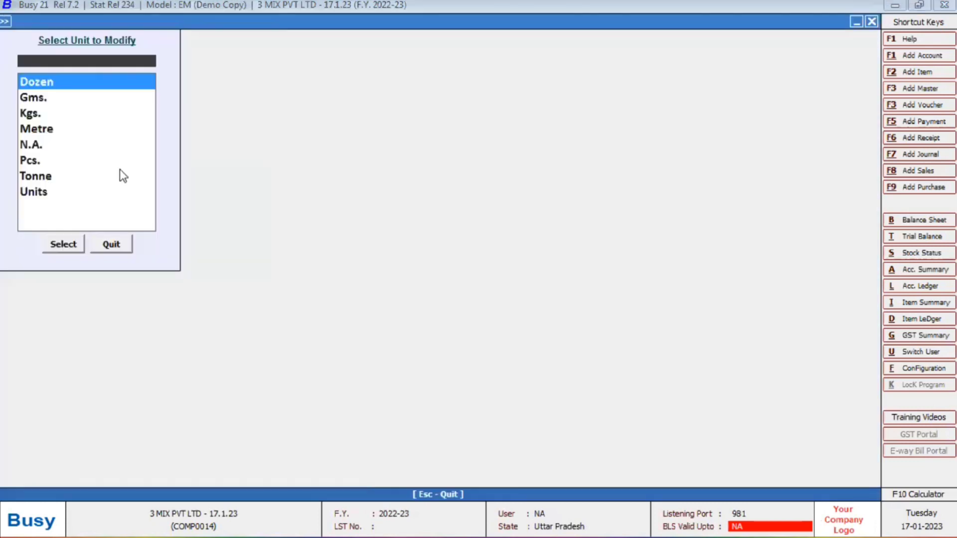
{"action": "double_click", "coordinate": [43, 193]}
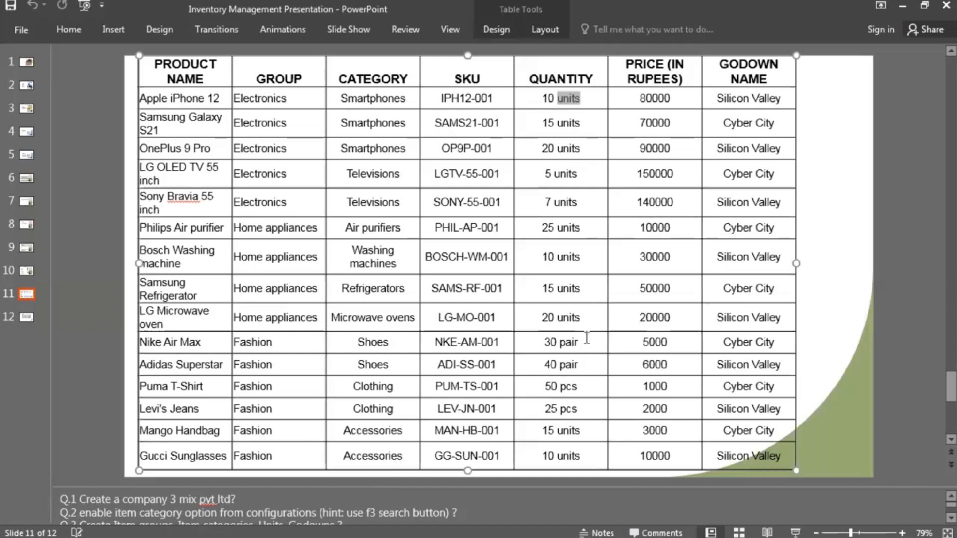
{"action": "left_click", "coordinate": [574, 341]}
{"action": "double_click", "coordinate": [574, 340]}
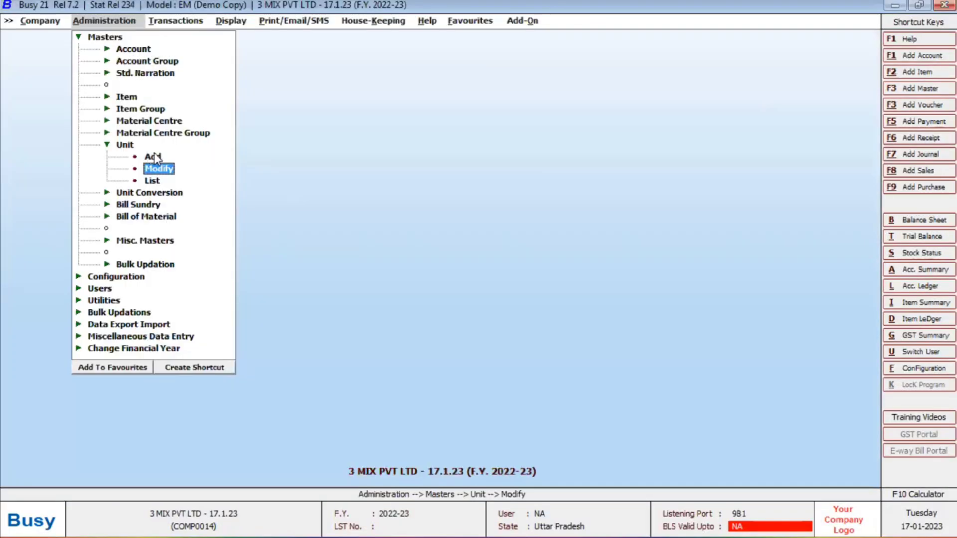
- Add and save a new unit of measure named pair
{"action": "left_click", "coordinate": [150, 156]}
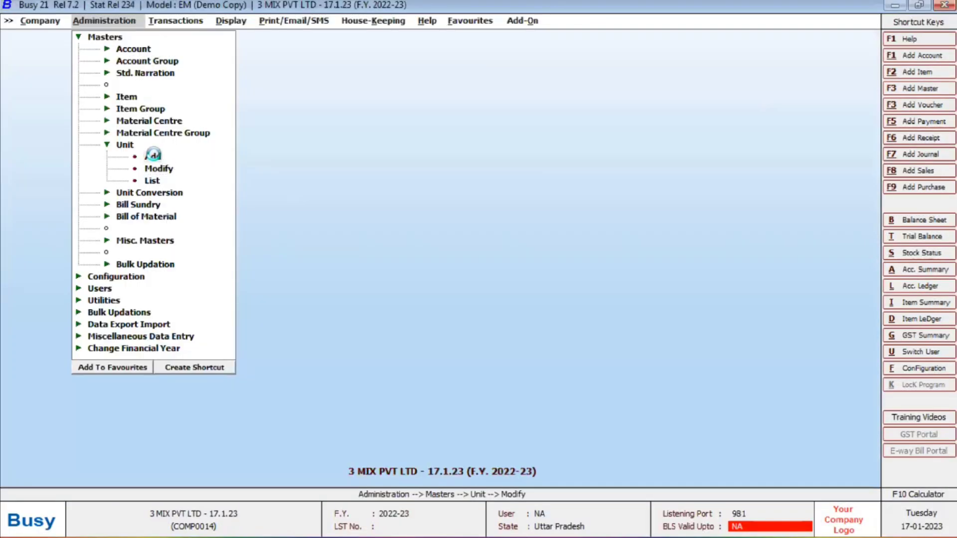
{"action": "type", "text": "pair"}
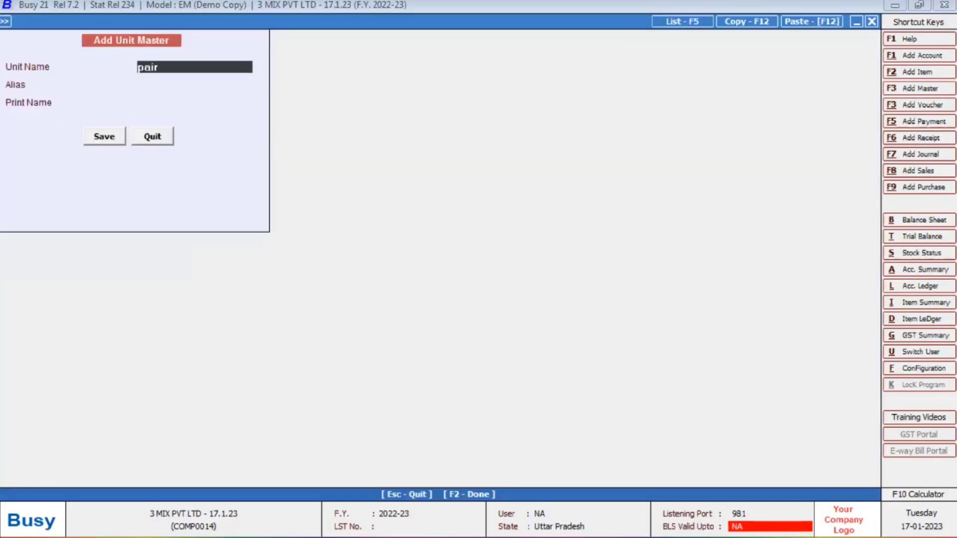
{"action": "key", "text": "Return"}
{"action": "key", "text": "Return"}
{"action": "key", "text": "Return"}
- Switch to PowerPoint, check the pcs quantities and the Godown Name column of the product table, and return to Busy
{"action": "key", "text": "alt+Tab"}
{"action": "left_click_drag", "start_coordinate": [580, 387], "coordinate": [562, 407]}
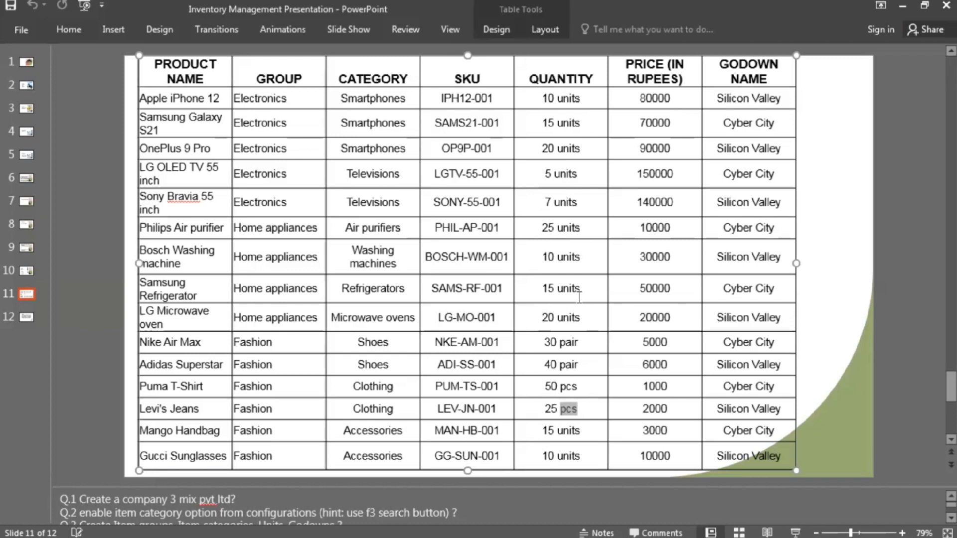
{"action": "left_click", "coordinate": [717, 97]}
{"action": "left_click", "coordinate": [351, 537]}
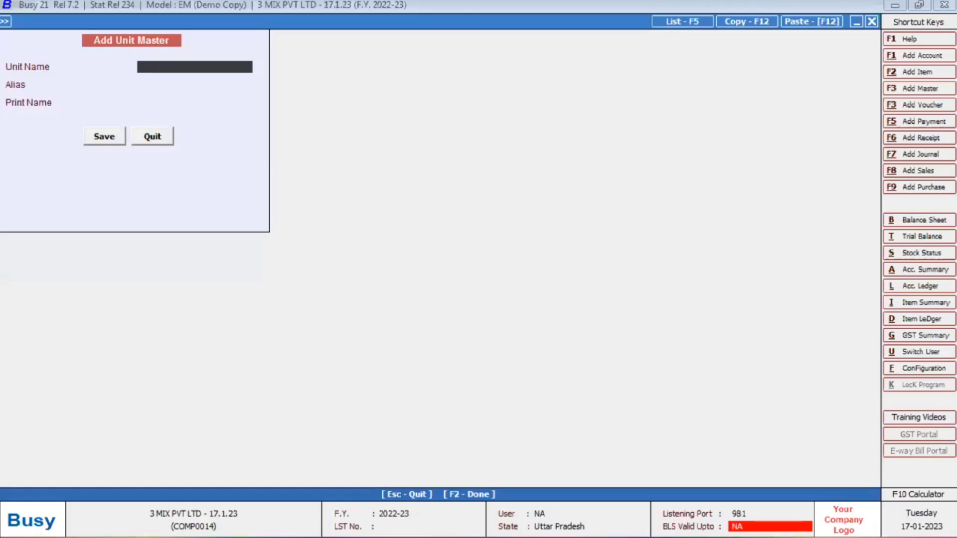
{"action": "left_click", "coordinate": [351, 537]}
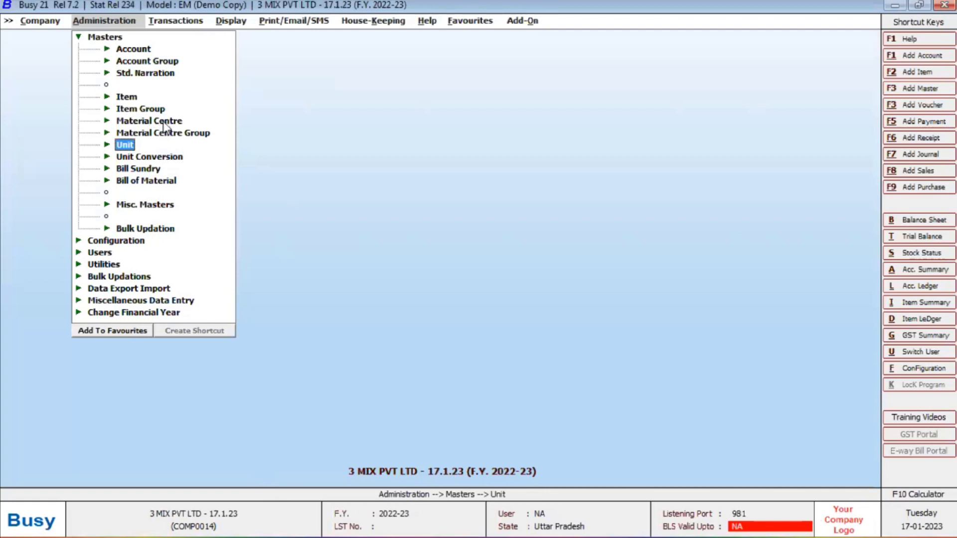
- Start a new material centre named Silicon Valley and assign it to the Godowns group
{"action": "left_click", "coordinate": [163, 122]}
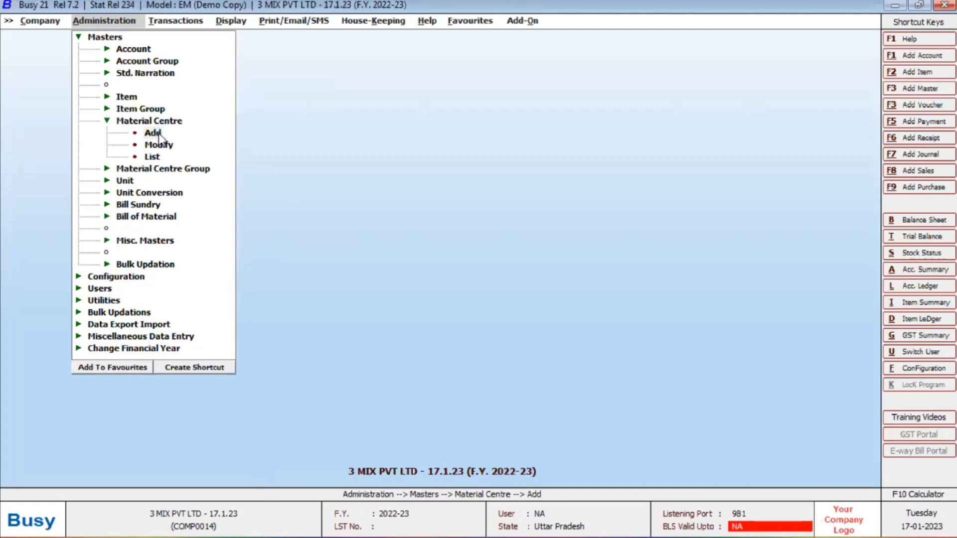
{"action": "left_click", "coordinate": [159, 133]}
{"action": "type", "text": "s"}
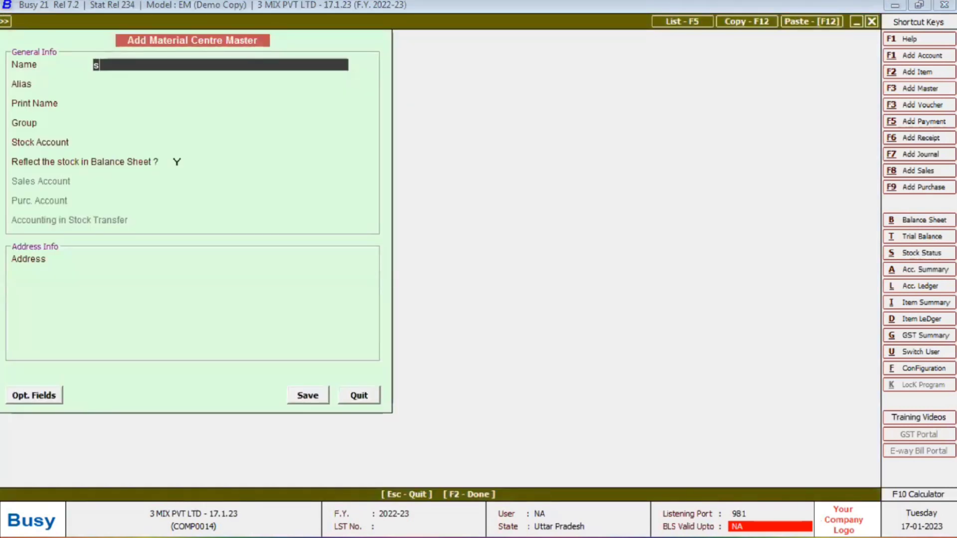
{"action": "type", "text": "ilicon valley"}
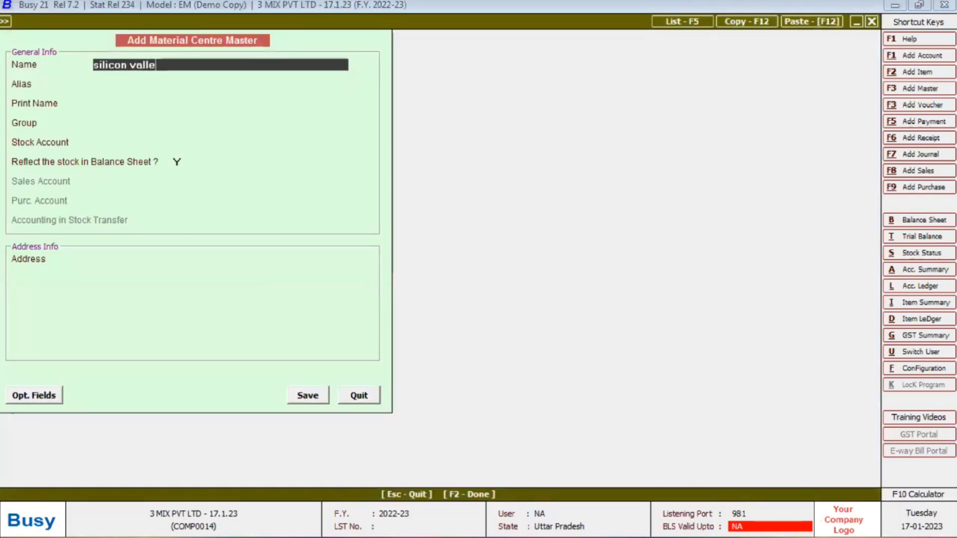
{"action": "key", "text": "Return"}
{"action": "key", "text": "Return"}
{"action": "key", "text": "Return"}
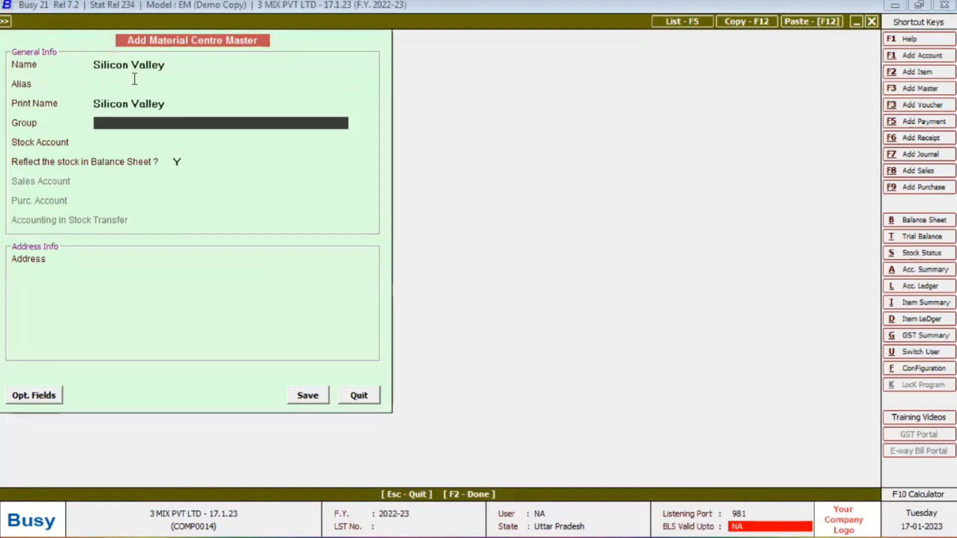
{"action": "key", "text": "space"}
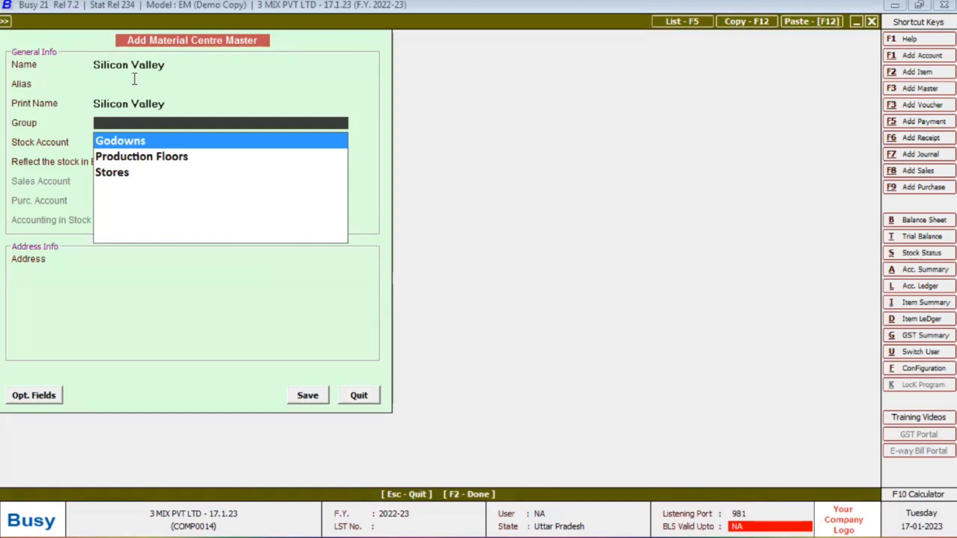
{"action": "key", "text": "Return"}
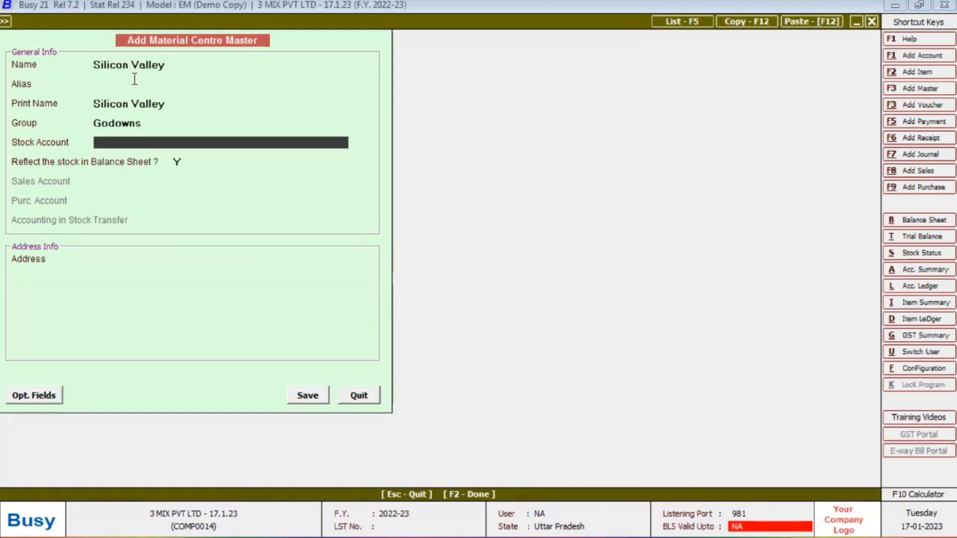
- Set the Silicon Valley stock account to Stock, keep its stock reflected in the balance sheet, and save the material centre
{"action": "key", "text": "space"}
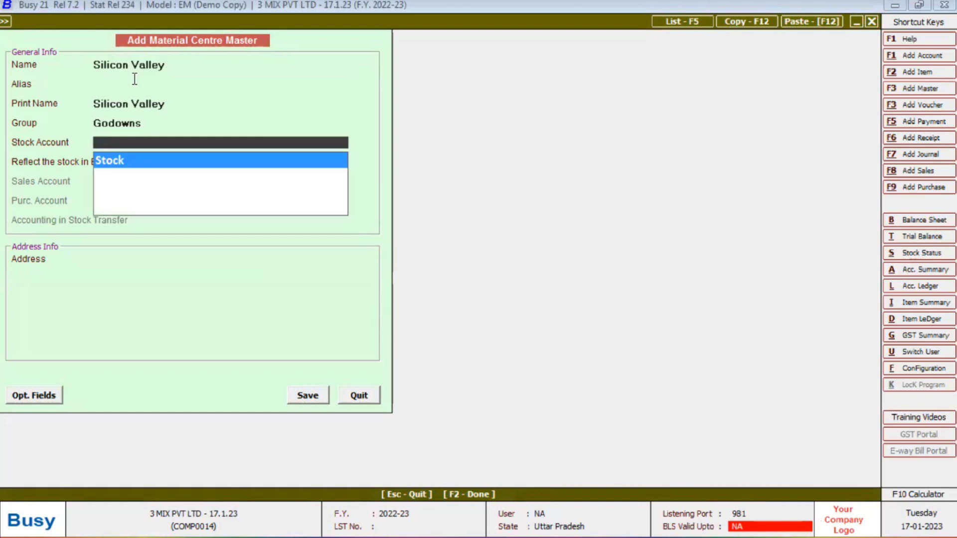
{"action": "key", "text": "Return"}
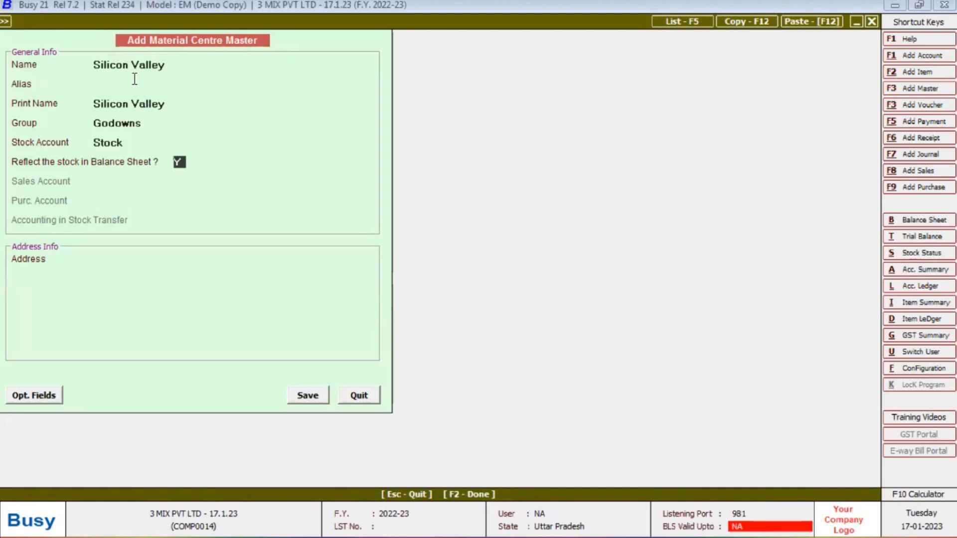
{"action": "key", "text": "Return"}
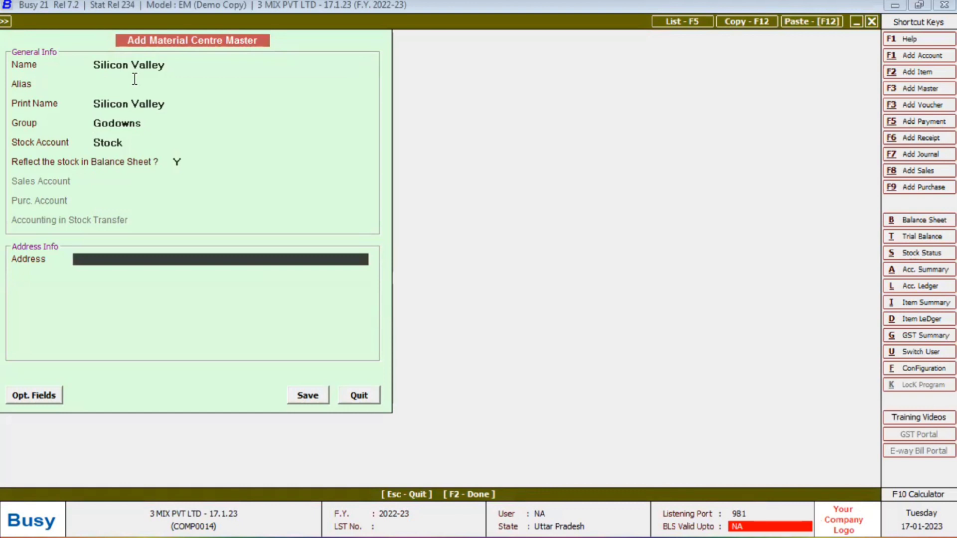
{"action": "key", "text": "F2"}
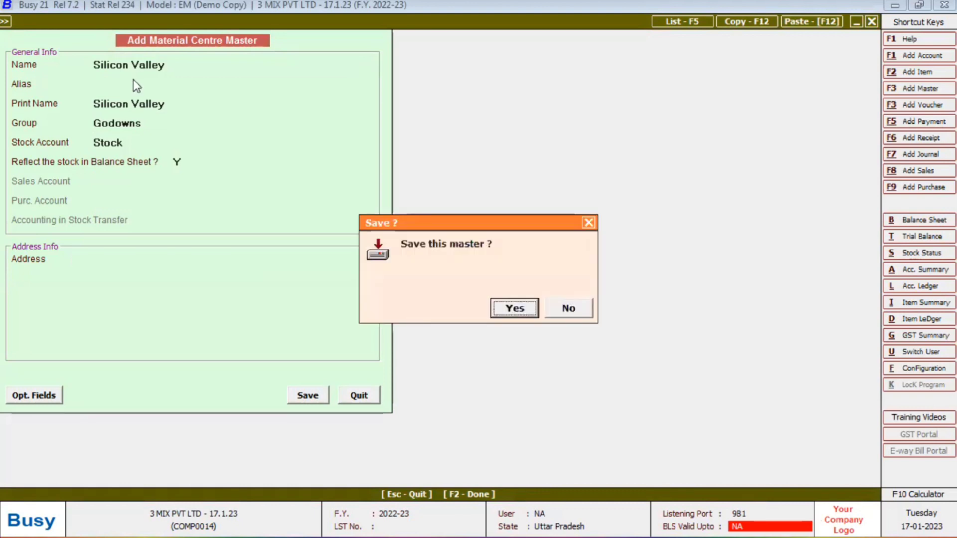
{"action": "key", "text": "Return"}
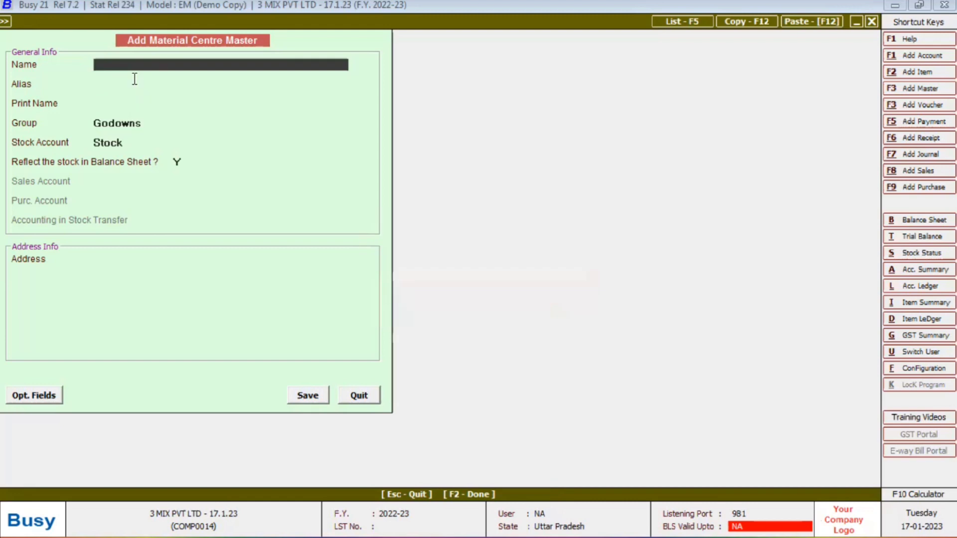
- Add and save the material centre Cyber City under Godowns with the stock account Stock, and leave the material centre form
{"action": "type", "text": "cyber city"}
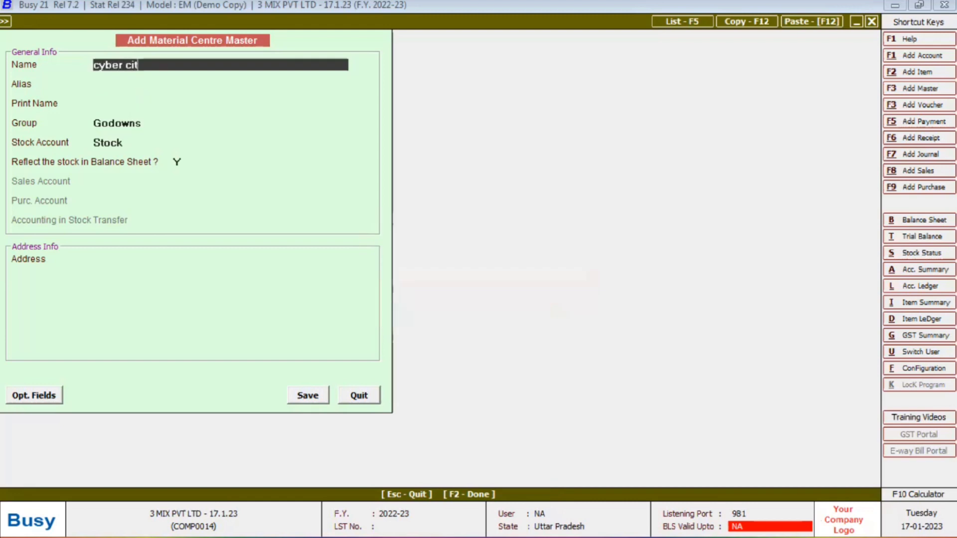
{"action": "key", "text": "Return"}
{"action": "key", "text": "Return"}
{"action": "key", "text": "Return"}
{"action": "key", "text": "Return"}
{"action": "key", "text": "Return"}
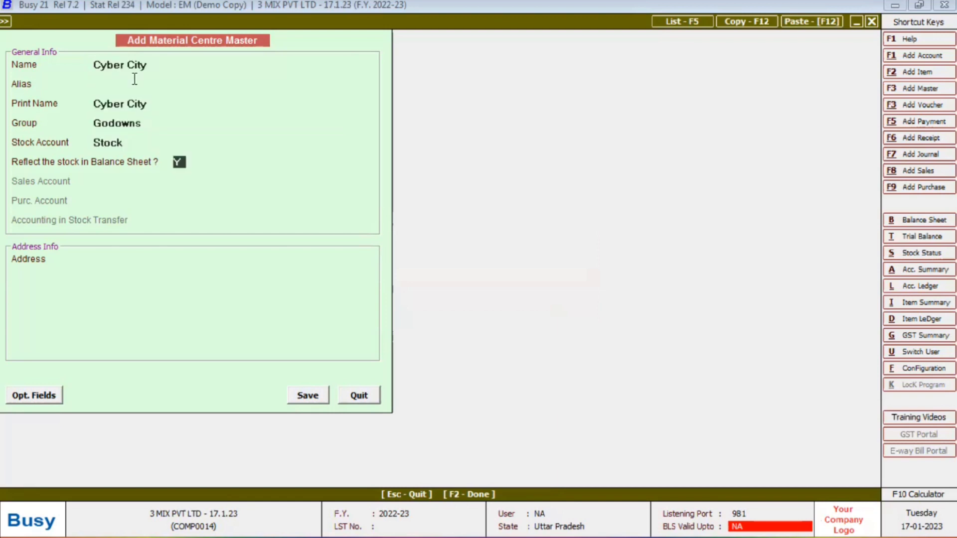
{"action": "key", "text": "Return"}
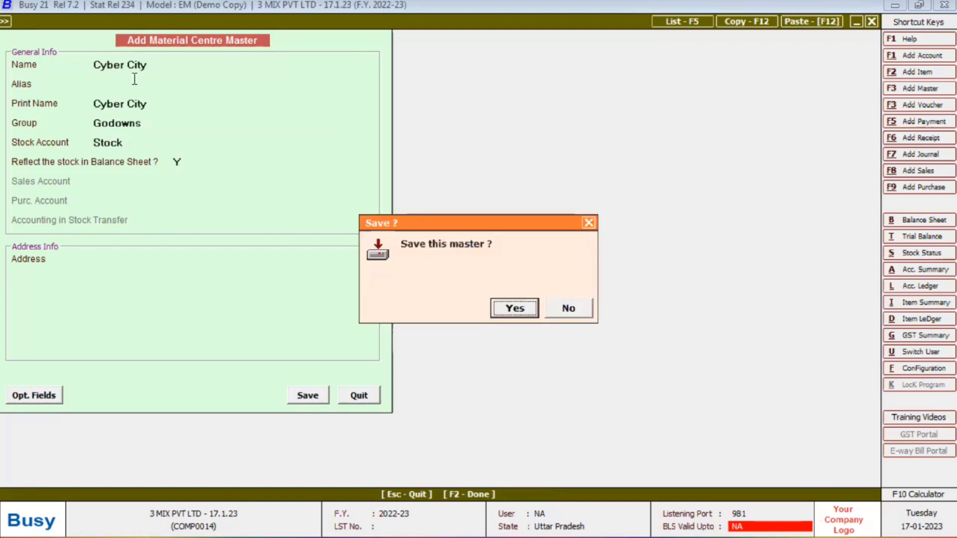
{"action": "key", "text": "Return"}
{"action": "key", "text": "Escape"}
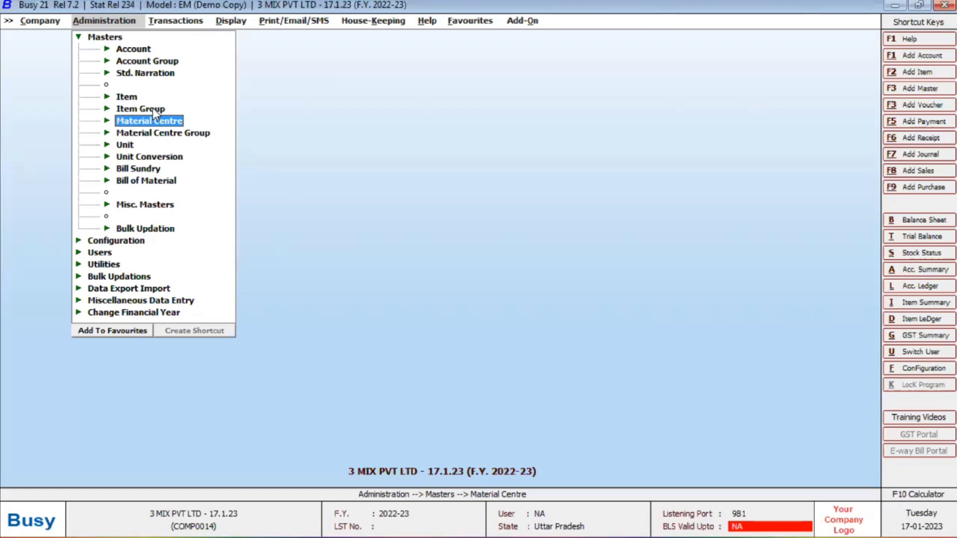
- Start a new item named Apple IPhone 12 after checking the PowerPoint product table, and assign it to the ELECTRONICS group
{"action": "left_click", "coordinate": [127, 97]}
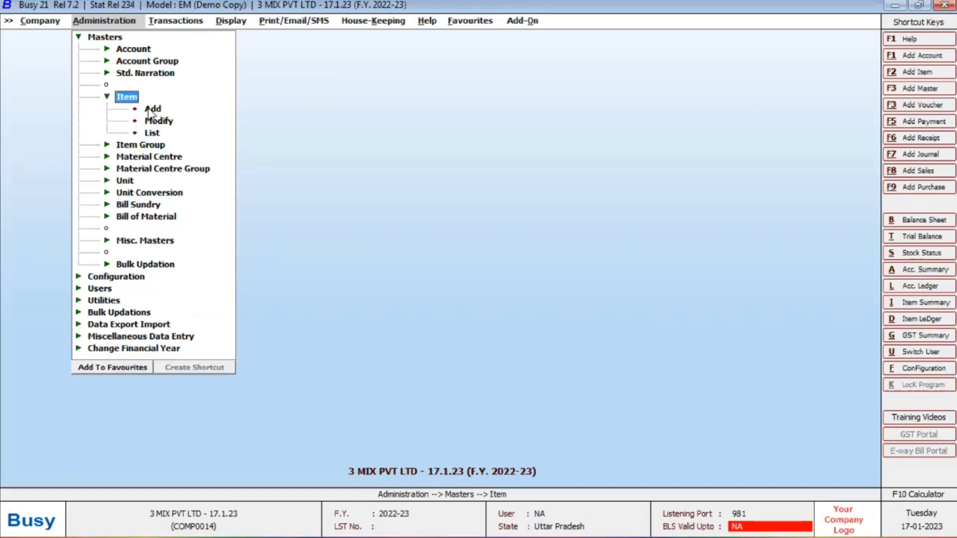
{"action": "left_click", "coordinate": [152, 109]}
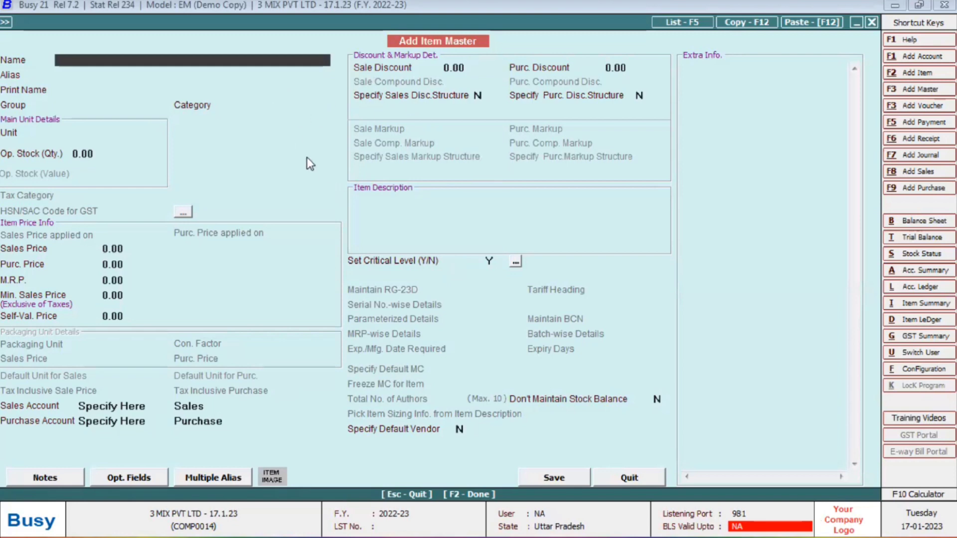
{"action": "key", "text": "alt+Tab"}
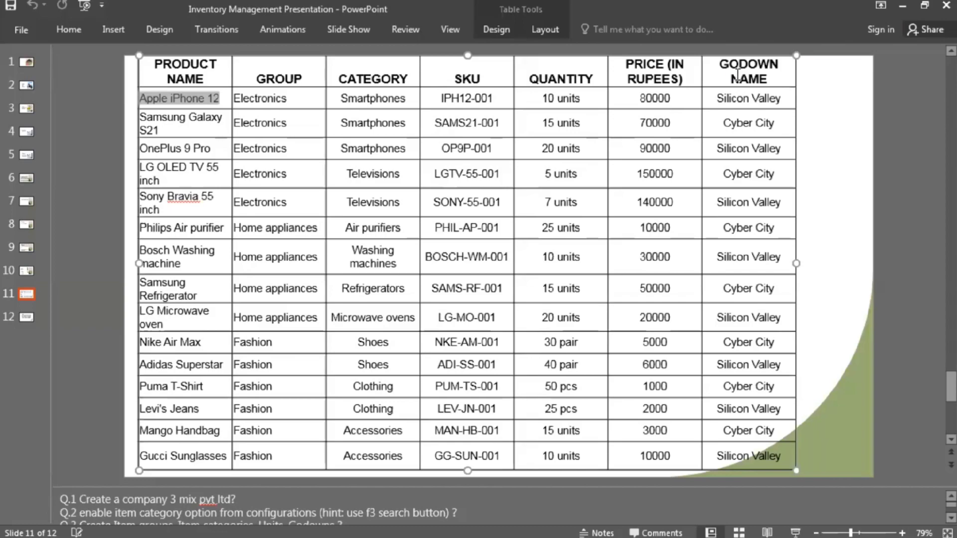
{"action": "key", "text": "alt+Tab"}
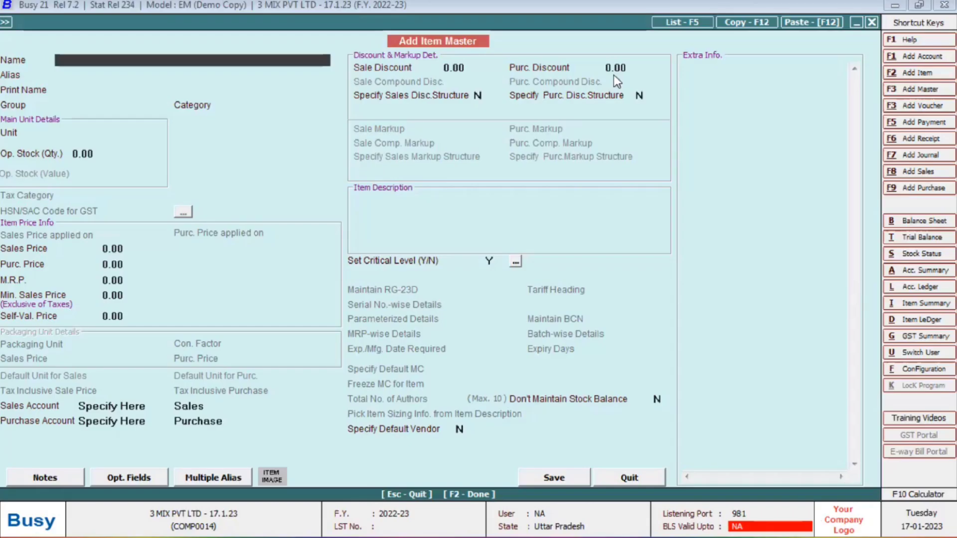
{"action": "type", "text": "Apple IPhone 12"}
{"action": "key", "text": "Return"}
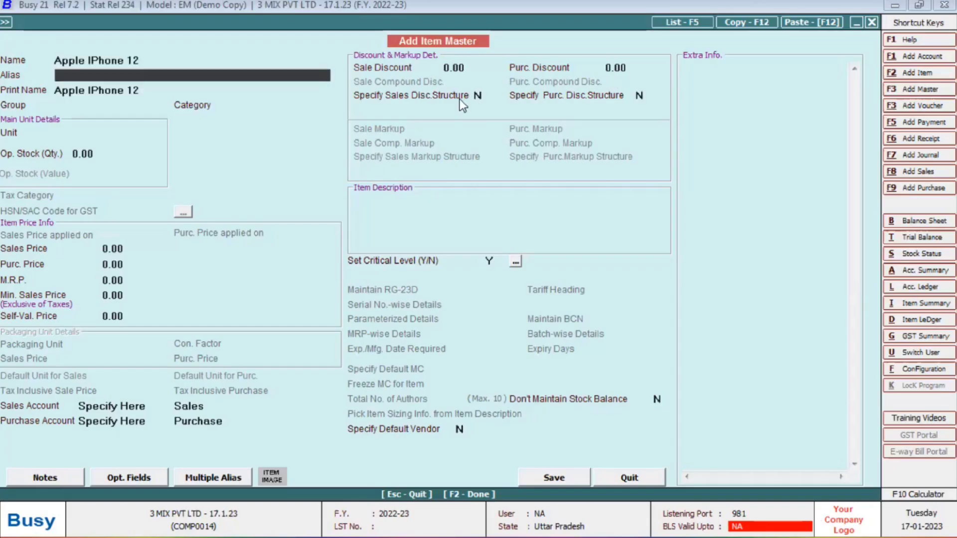
{"action": "key", "text": "Return"}
{"action": "key", "text": "Return"}
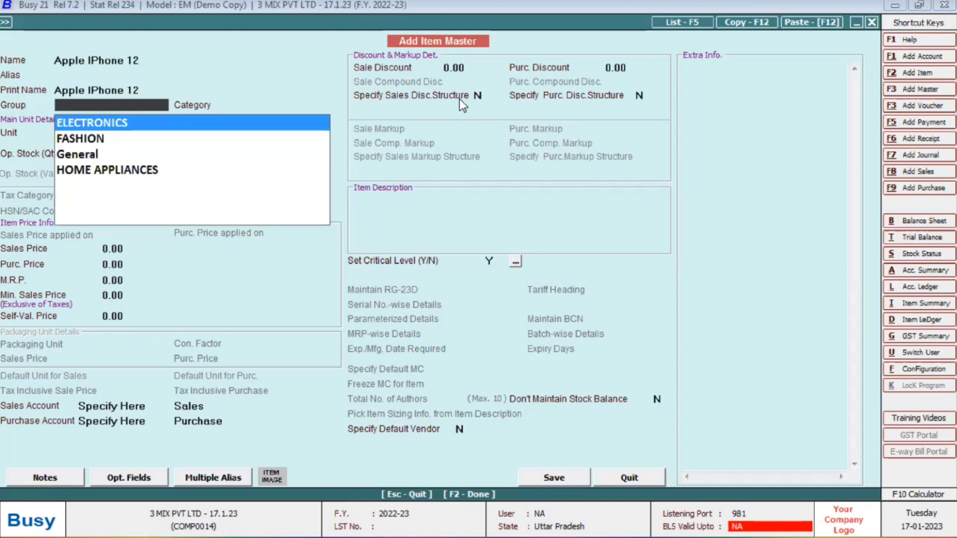
{"action": "key", "text": "Return"}
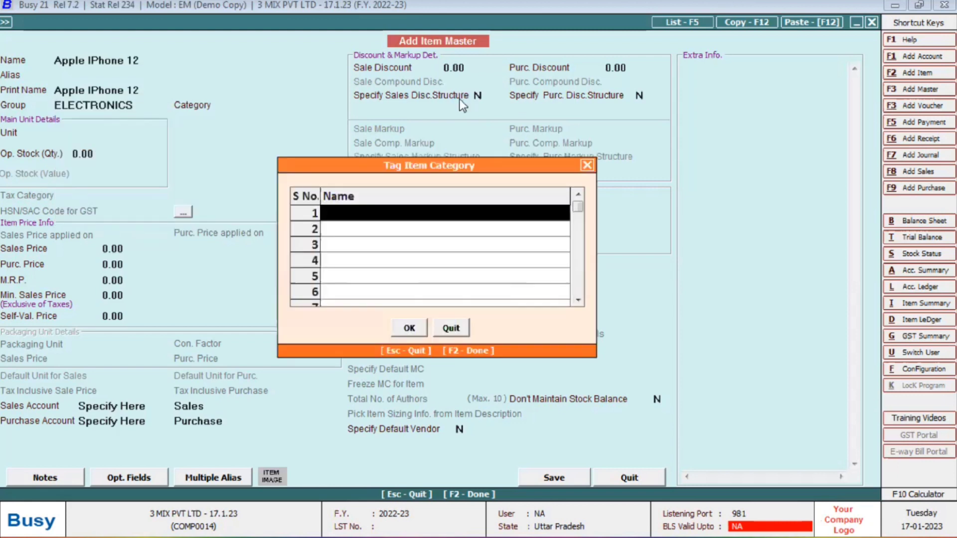
- Tag the Apple IPhone 12 item with the Smartphones category and set its main unit to Units
{"action": "key", "text": "space"}
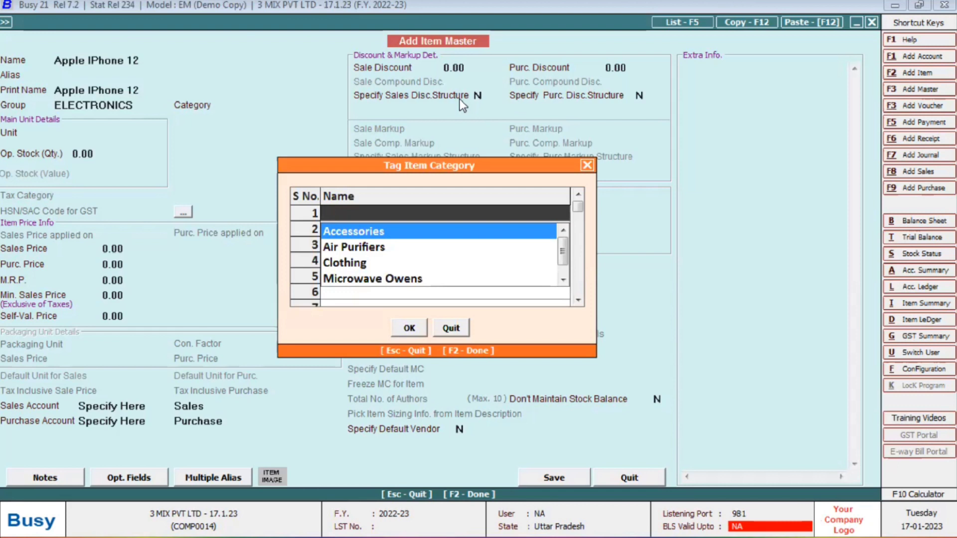
{"action": "type", "text": "s"}
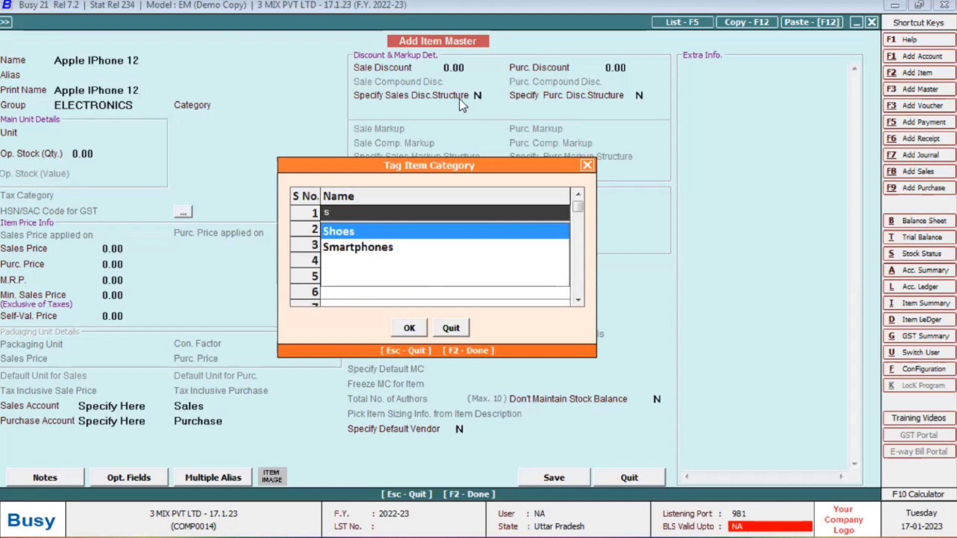
{"action": "key", "text": "Down"}
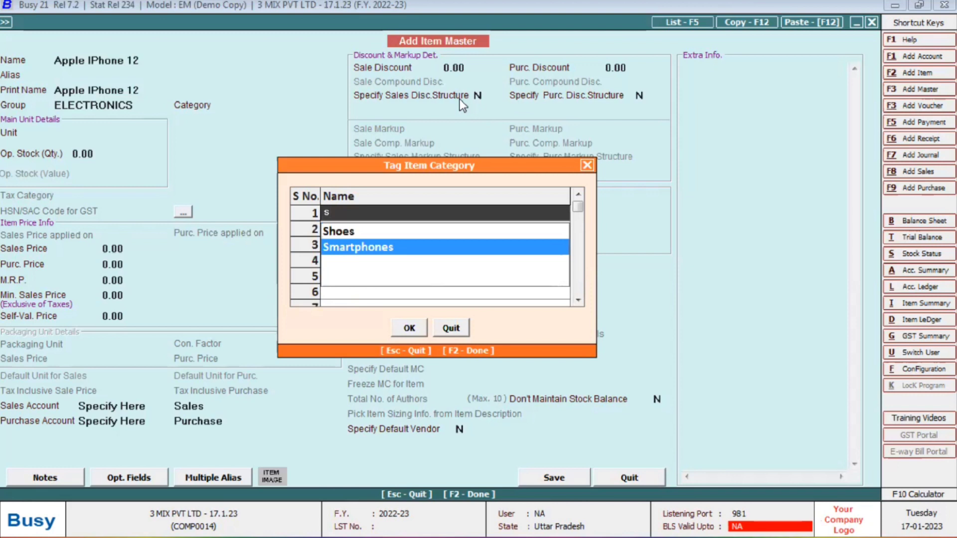
{"action": "key", "text": "Return"}
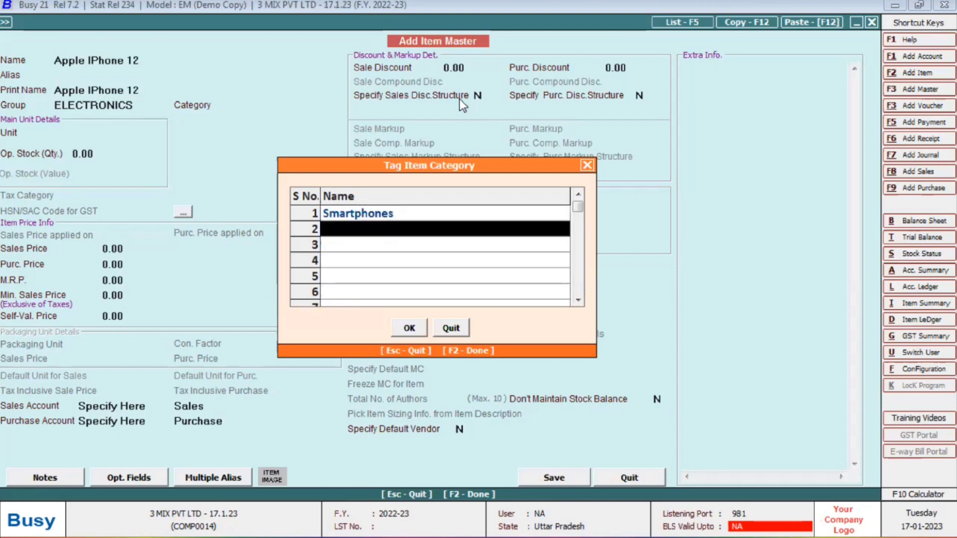
{"action": "key", "text": "space"}
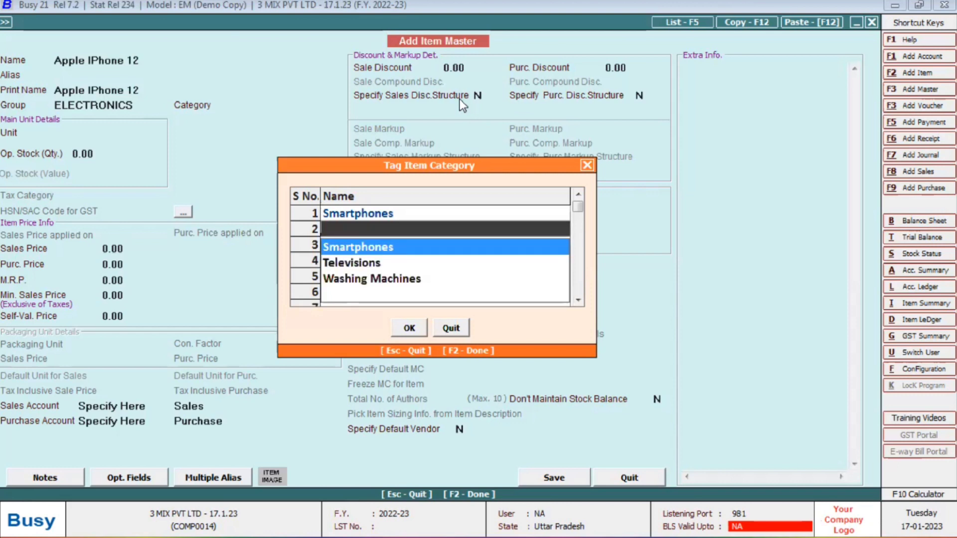
{"action": "key", "text": "Escape"}
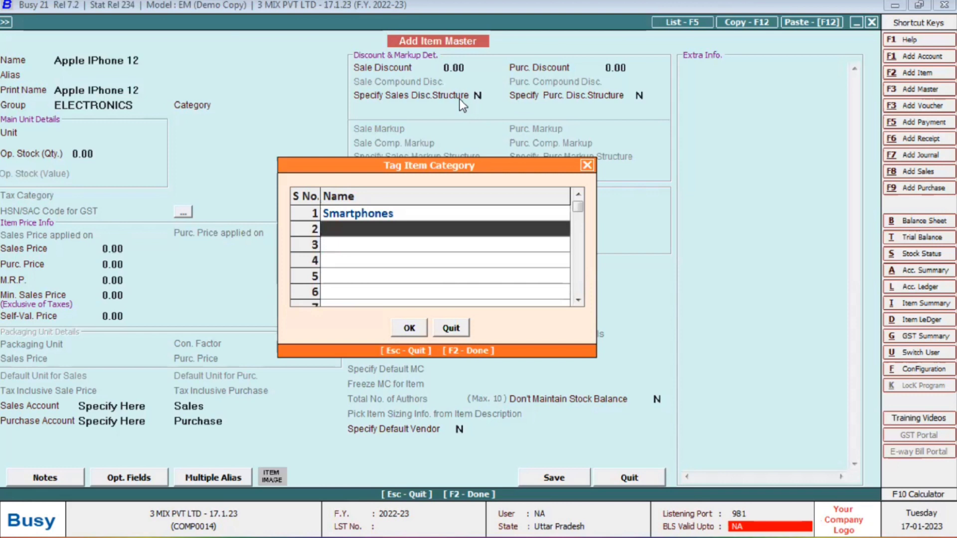
{"action": "key", "text": "Return"}
{"action": "key", "text": "Return"}
{"action": "key", "text": "F2"}
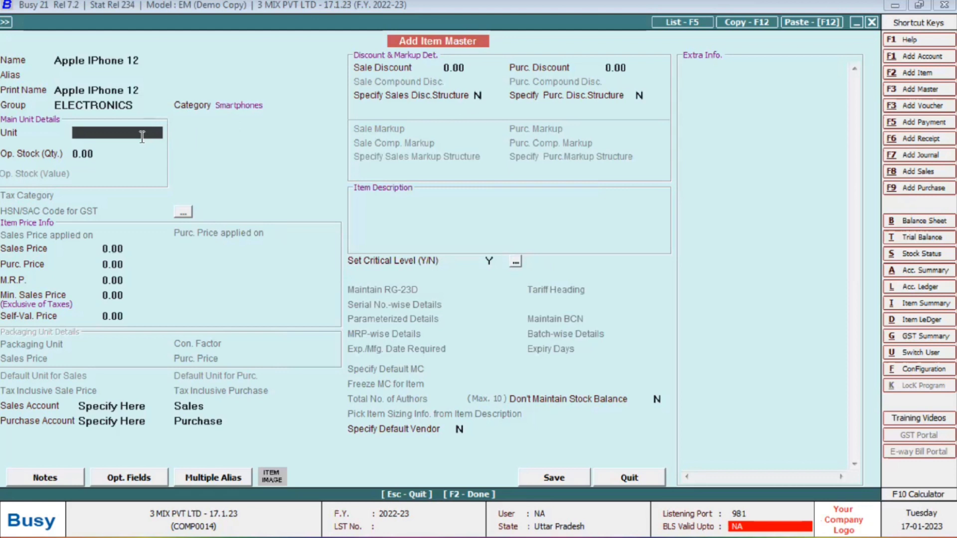
{"action": "type", "text": "un"}
{"action": "key", "text": "Return"}
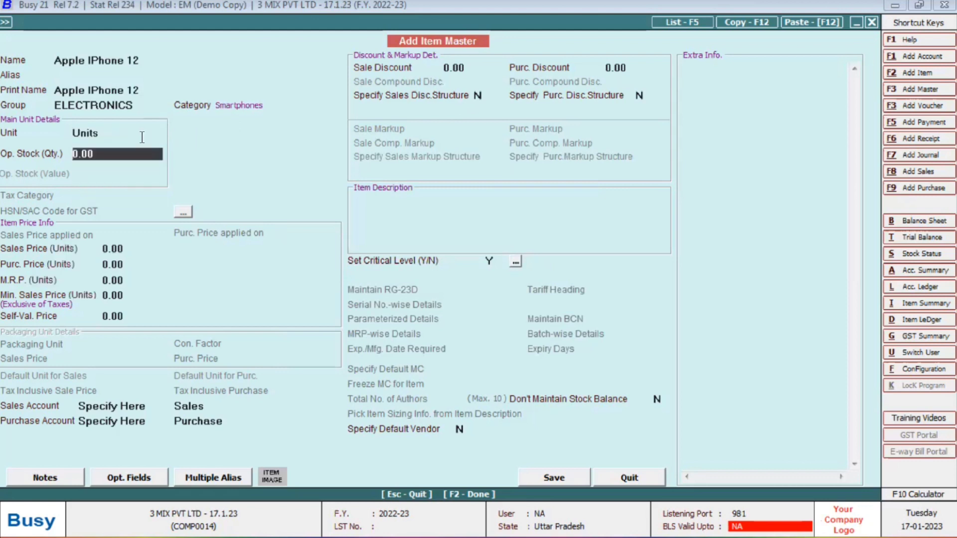
- Check the Apple iPhone 12 row in the PowerPoint table and set the Busy item's opening stock to quantity 10 and value 800000
{"action": "key", "text": "alt+Tab"}
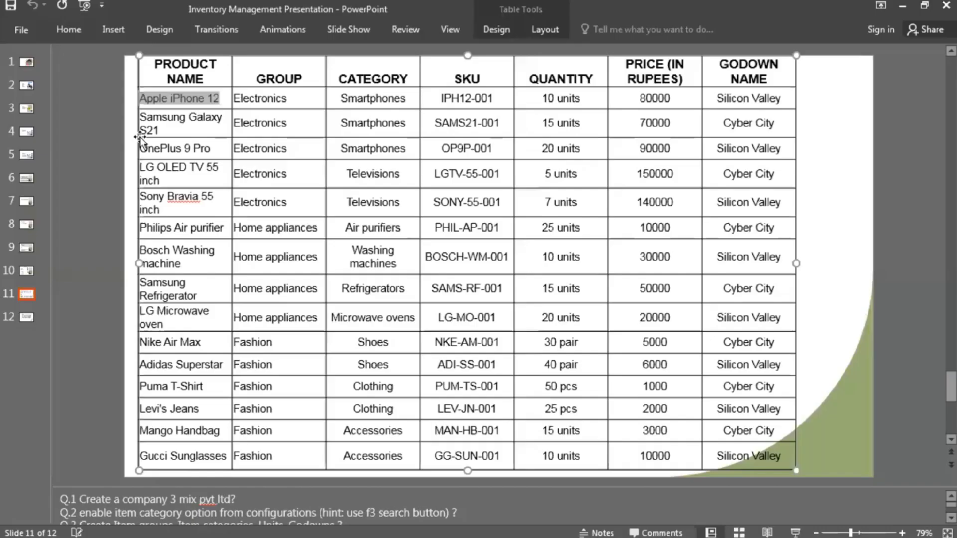
{"action": "key", "text": "Tab"}
{"action": "key", "text": "Tab"}
{"action": "key", "text": "Tab"}
{"action": "key", "text": "Tab"}
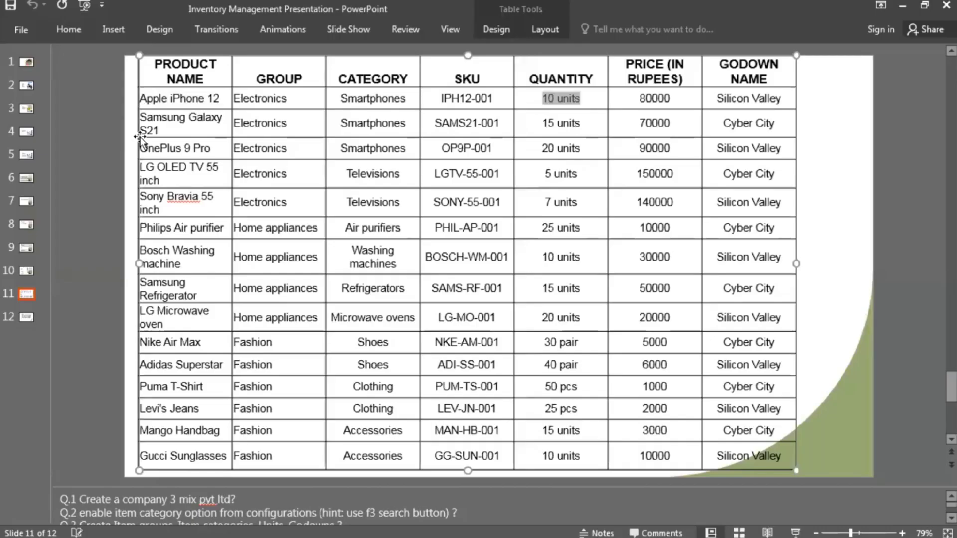
{"action": "key", "text": "shift+Tab"}
{"action": "key", "text": "Tab"}
{"action": "key", "text": "Tab"}
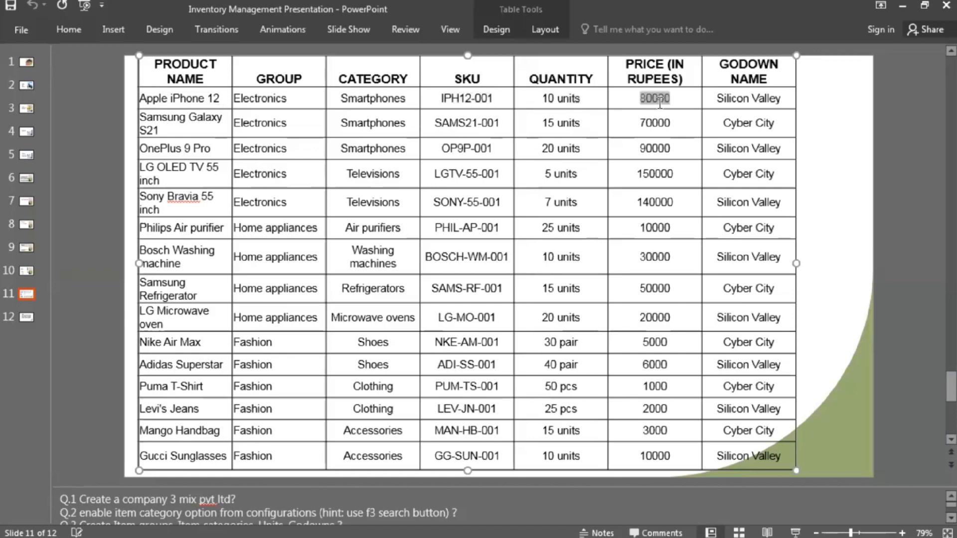
{"action": "left_click", "coordinate": [235, 537]}
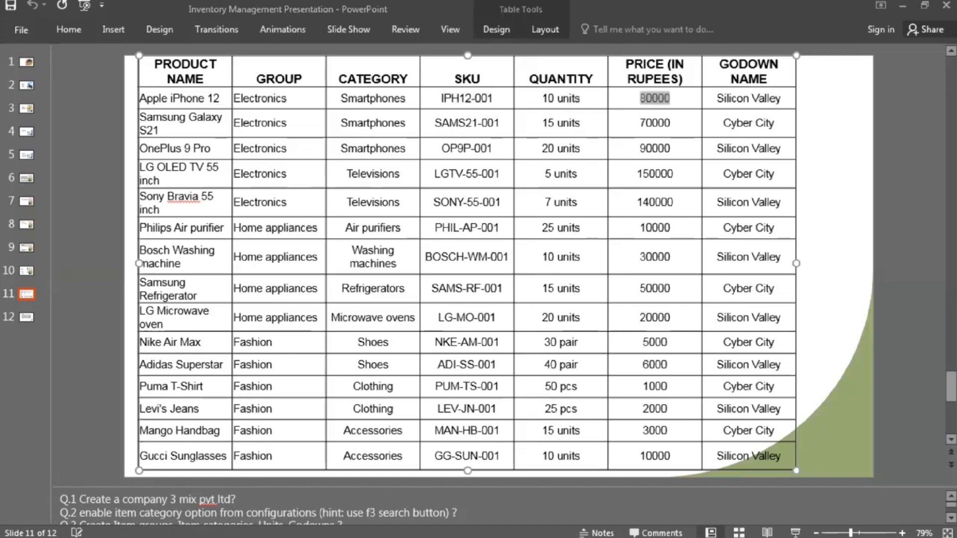
{"action": "type", "text": "10"}
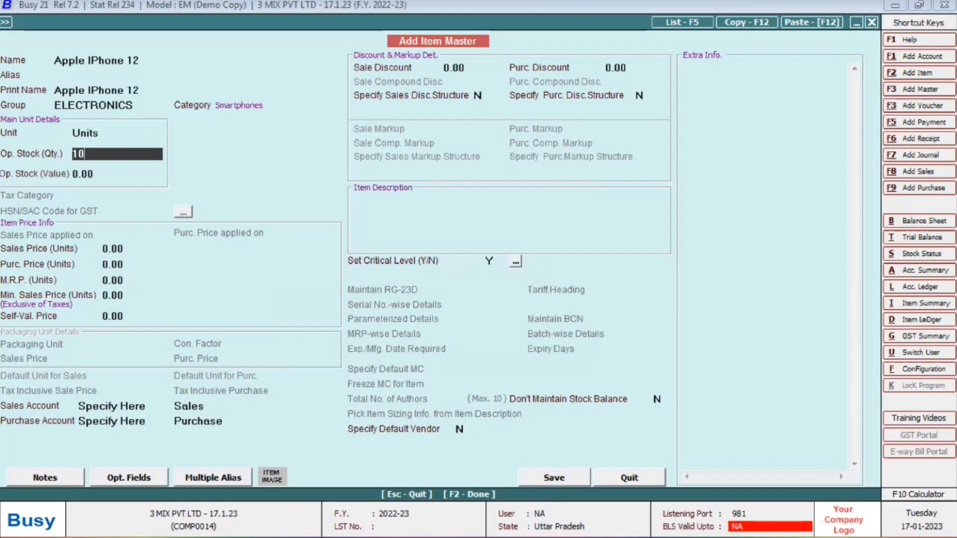
{"action": "key", "text": "Return"}
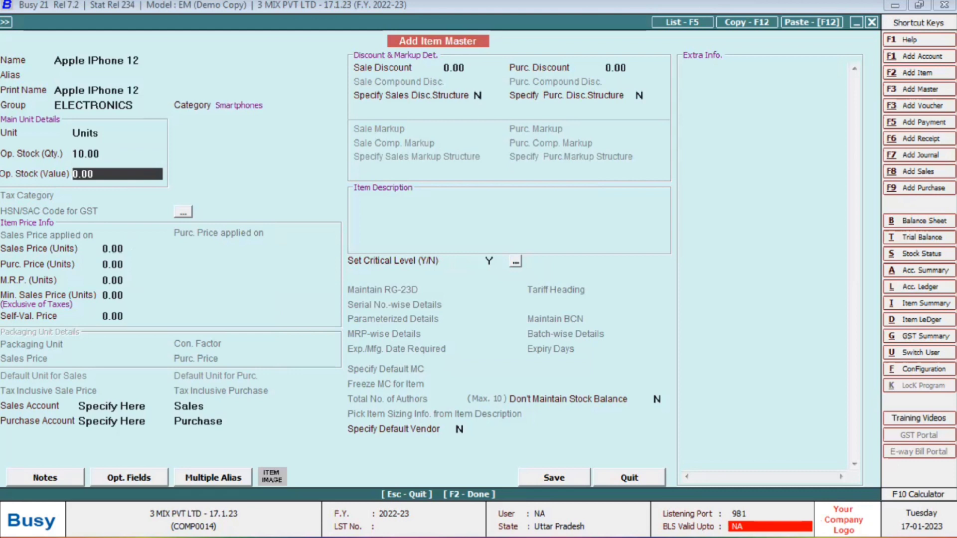
{"action": "type", "text": "800000"}
{"action": "key", "text": "Return"}
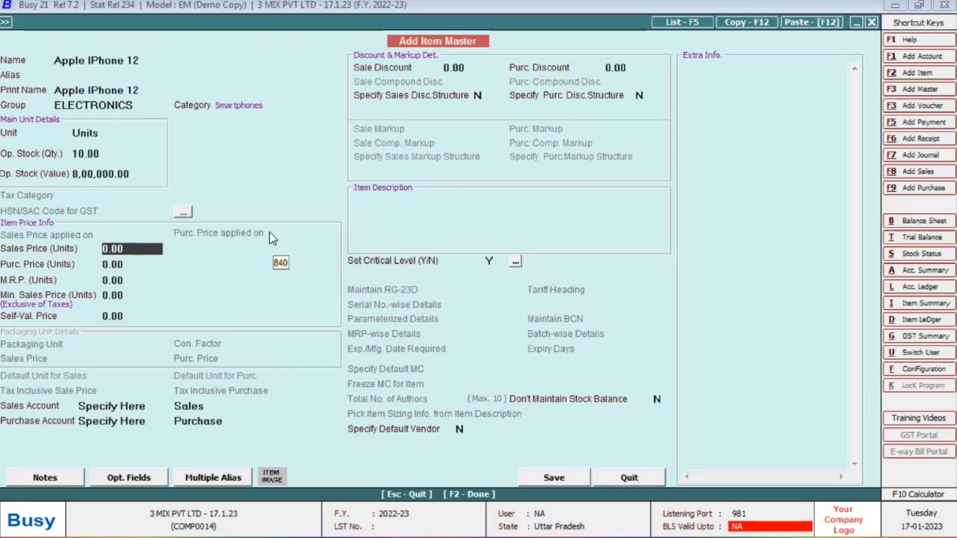
- Keep the default zero prices, Sales and Purchase accounts, and discount settings for the Apple IPhone 12 item
{"action": "key", "text": "Return"}
{"action": "key", "text": "Return"}
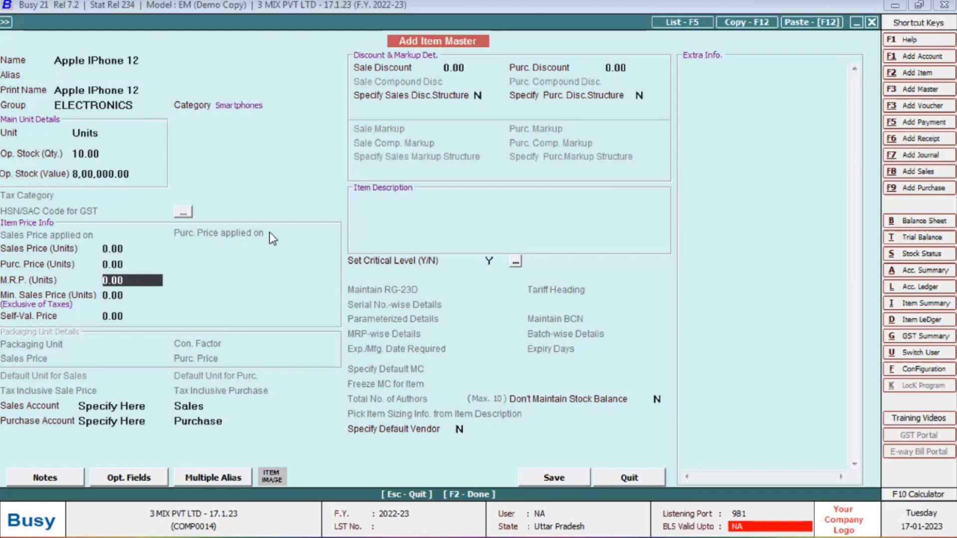
{"action": "key", "text": "Return"}
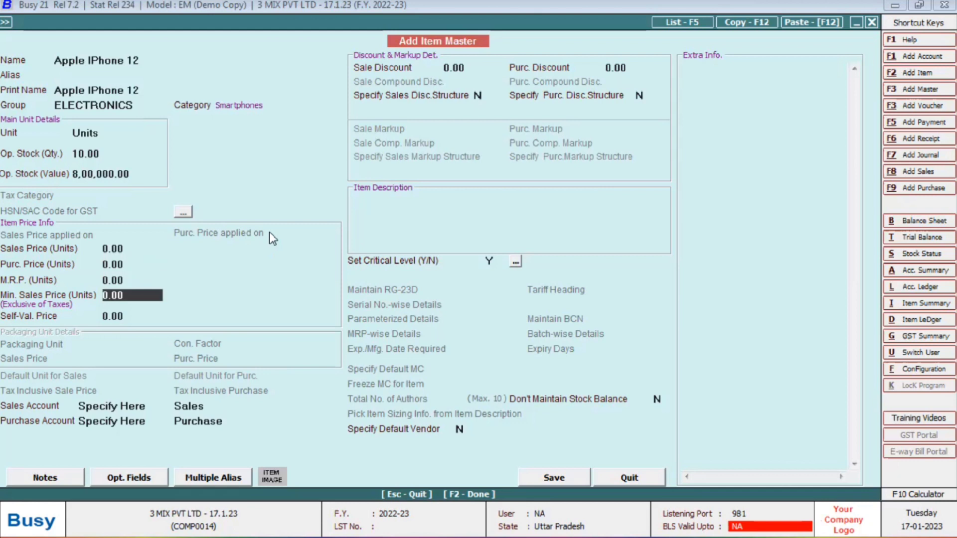
{"action": "key", "text": "Return"}
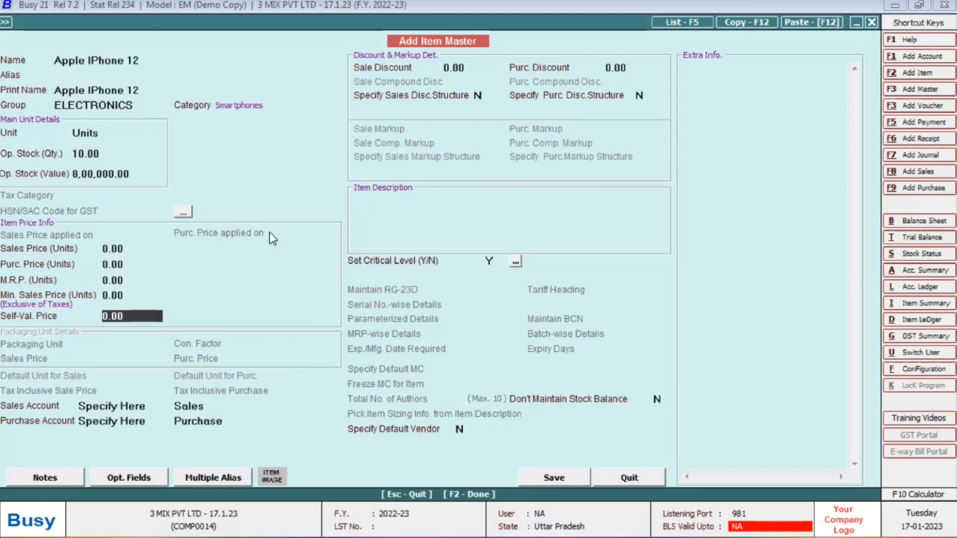
{"action": "key", "text": "Return"}
{"action": "key", "text": "Return"}
{"action": "key", "text": "Return"}
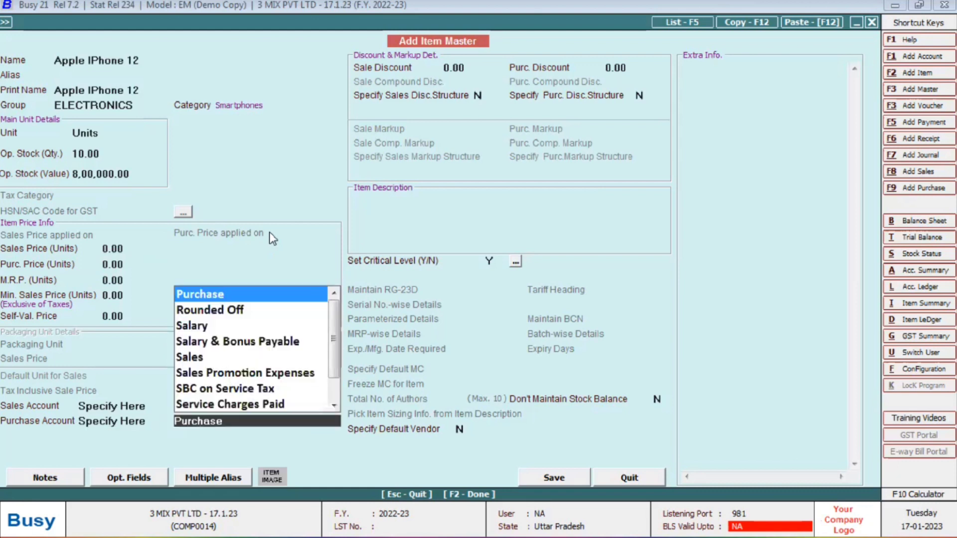
{"action": "key", "text": "Return"}
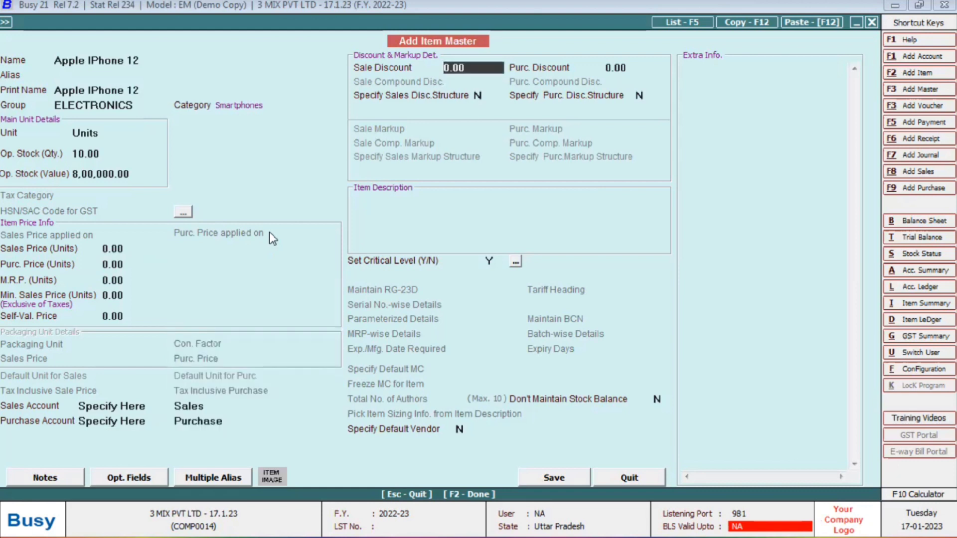
{"action": "key", "text": "Return"}
{"action": "key", "text": "Return"}
{"action": "key", "text": "Return"}
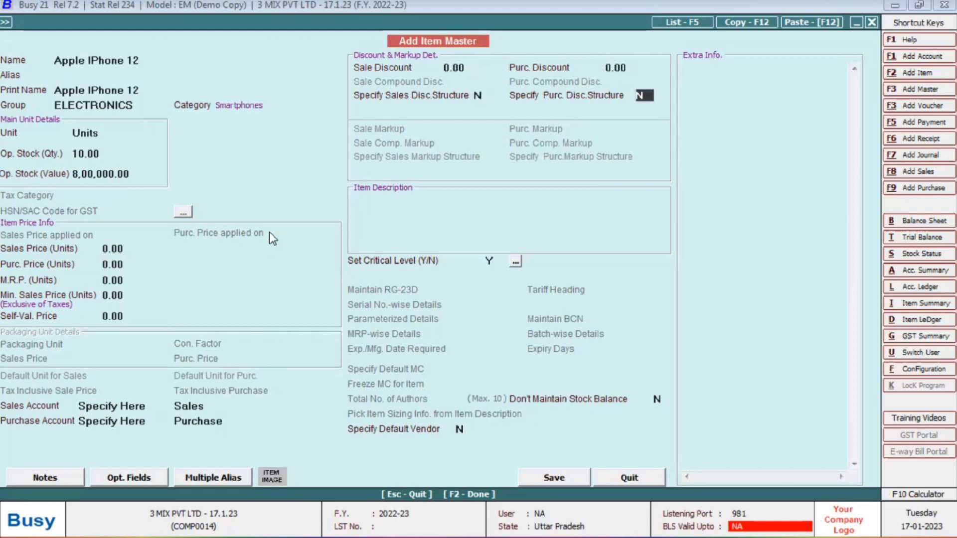
{"action": "key", "text": "Return"}
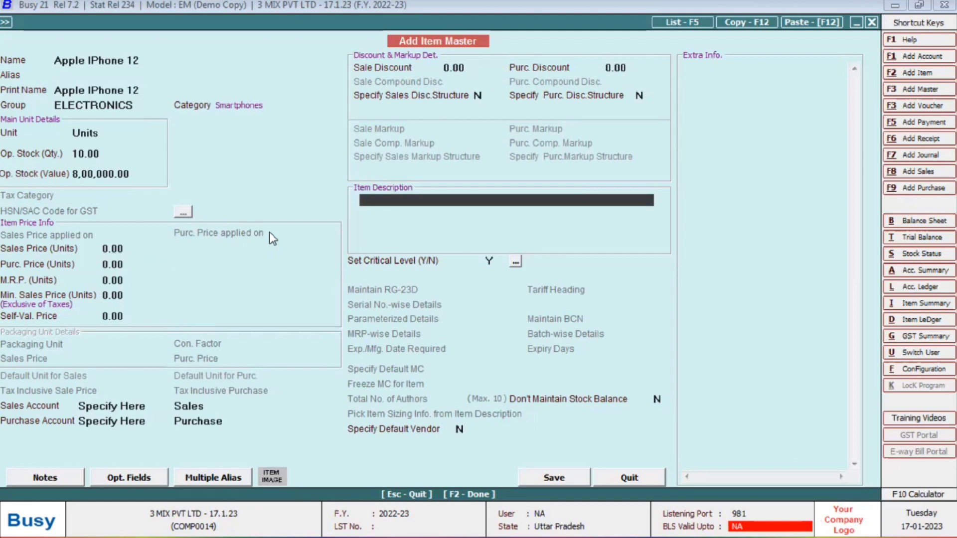
- Copy the SKU IPH12-001 from the PowerPoint product table into the item description of Apple IPhone 12 in Busy
{"action": "key", "text": "alt+Tab"}
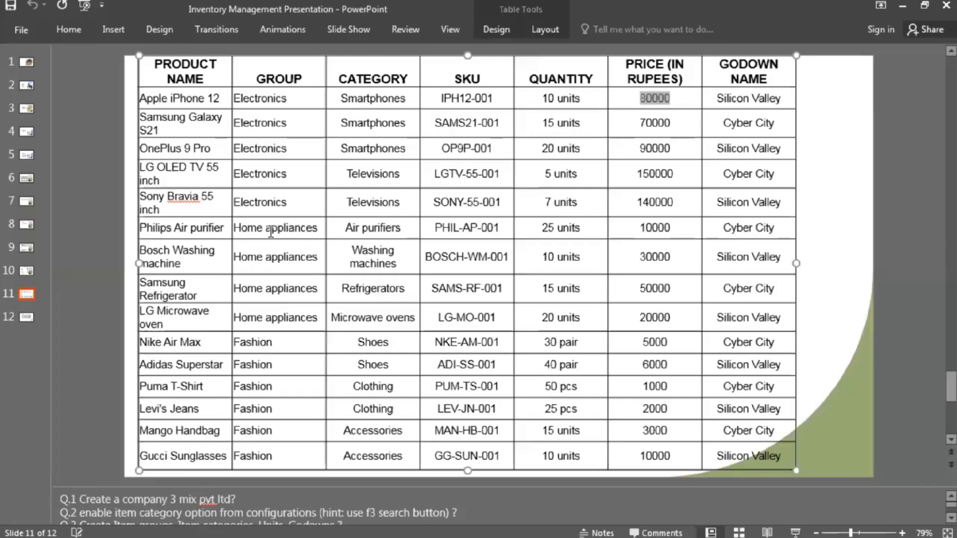
{"action": "key", "text": "shift+Tab"}
{"action": "key", "text": "shift+Tab"}
{"action": "key", "text": "ctrl+c"}
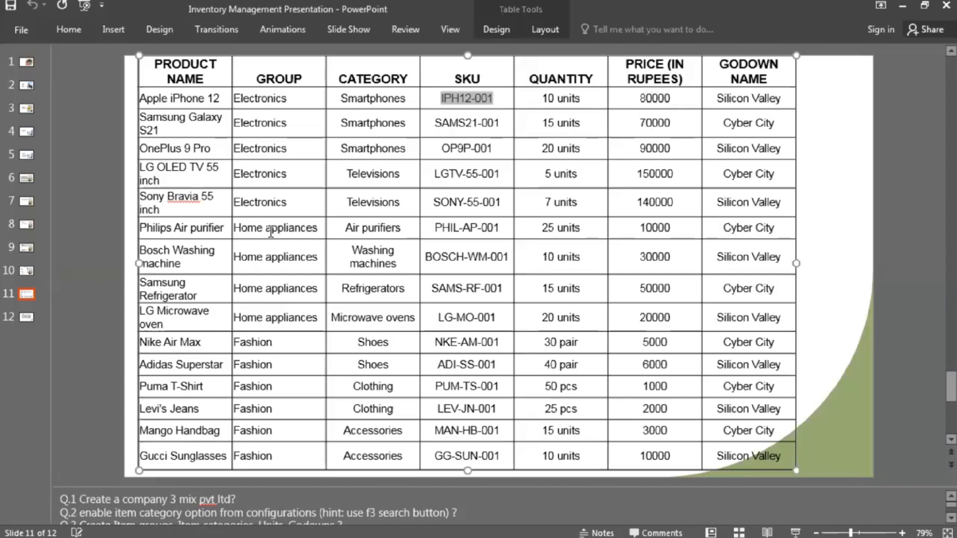
{"action": "key", "text": "alt+Tab"}
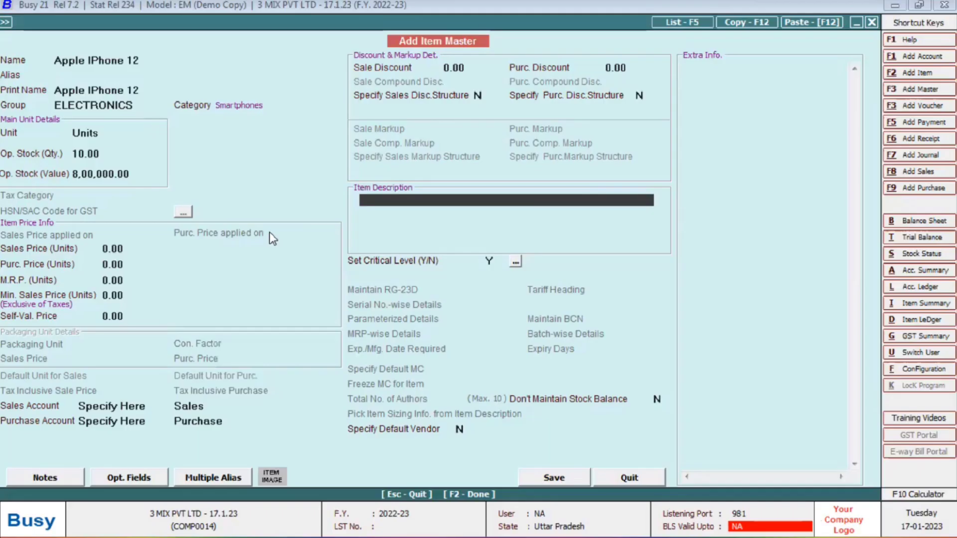
{"action": "key", "text": "ctrl+v"}
{"action": "key", "text": "Return"}
{"action": "key", "text": "Return"}
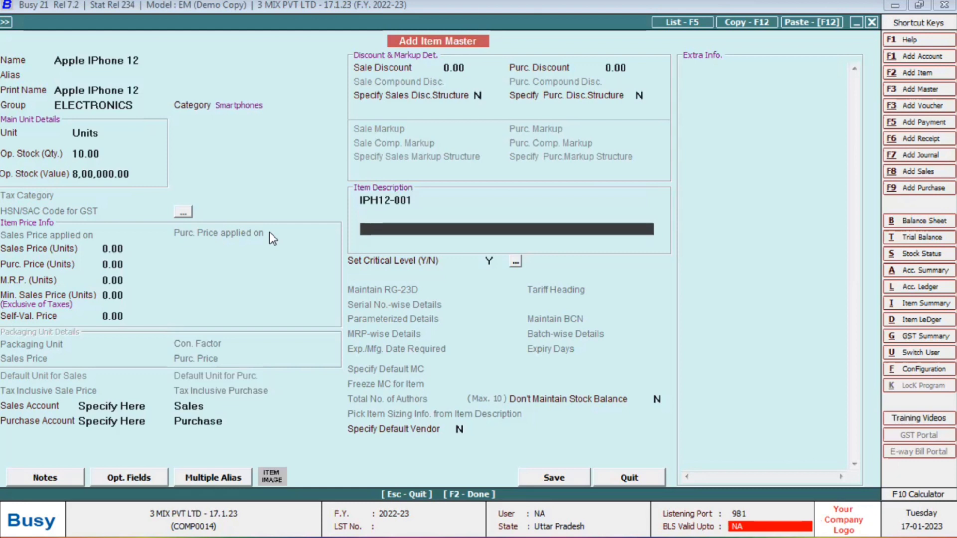
{"action": "key", "text": "Up"}
{"action": "key", "text": "Up"}
{"action": "key", "text": "Down"}
{"action": "key", "text": "Down"}
{"action": "key", "text": "Return"}
{"action": "key", "text": "Return"}
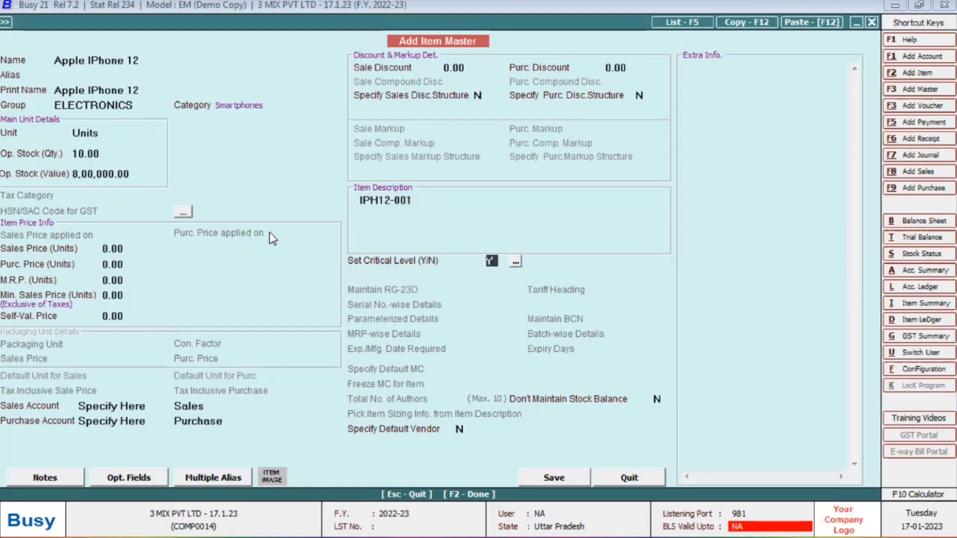
- Dismiss the material-centre critical level details without entering levels and set the item's critical level option to N
{"action": "key", "text": "Return"}
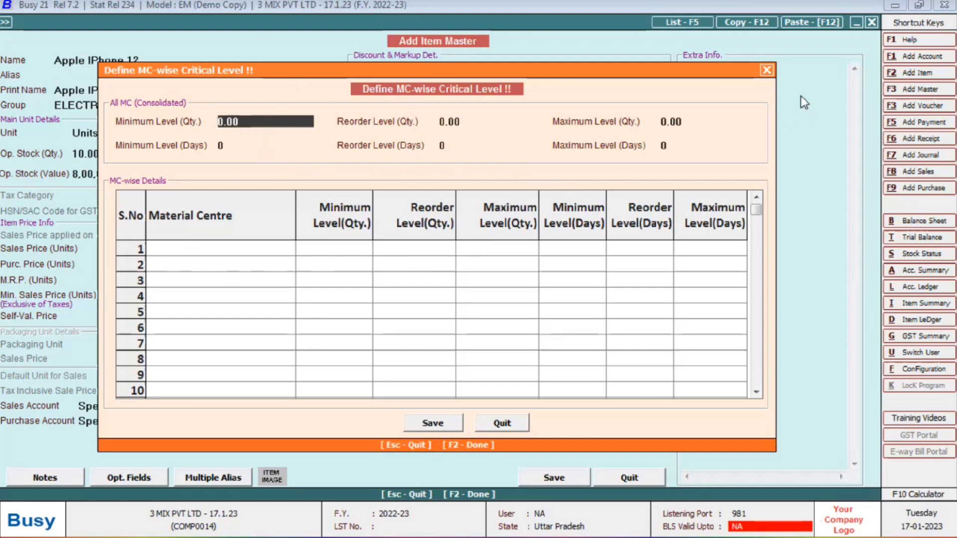
{"action": "left_click", "coordinate": [768, 71]}
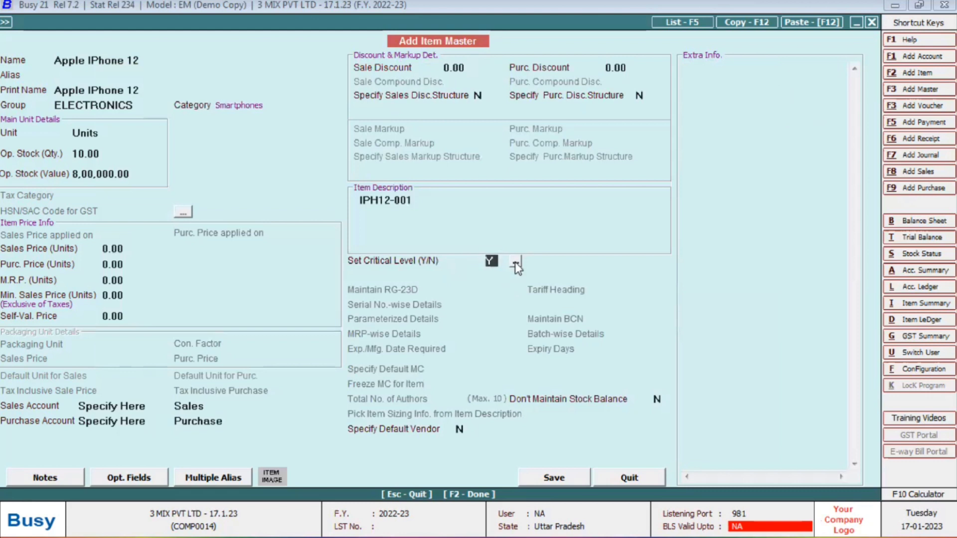
{"action": "type", "text": "n"}
- Save the Apple IPhone 12 item with its opening stock allocated to Silicon Valley, the godown given in the PowerPoint table
{"action": "left_click", "coordinate": [559, 476]}
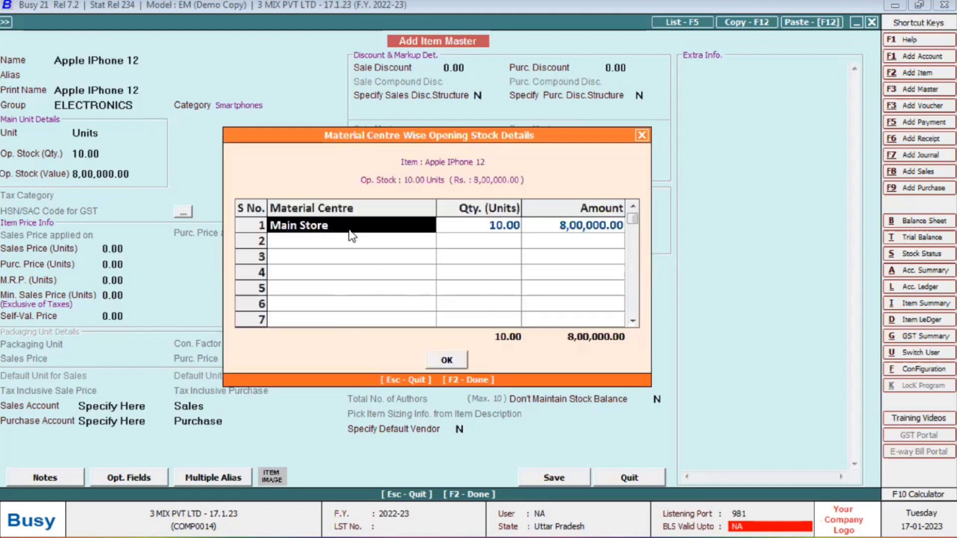
{"action": "left_click", "coordinate": [350, 230]}
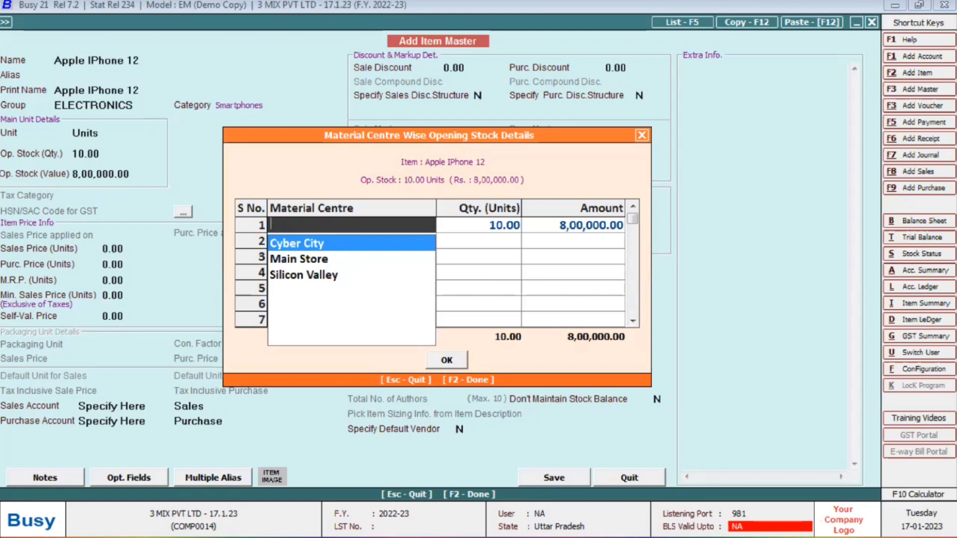
{"action": "key", "text": "alt+Tab"}
{"action": "triple_click", "coordinate": [725, 103]}
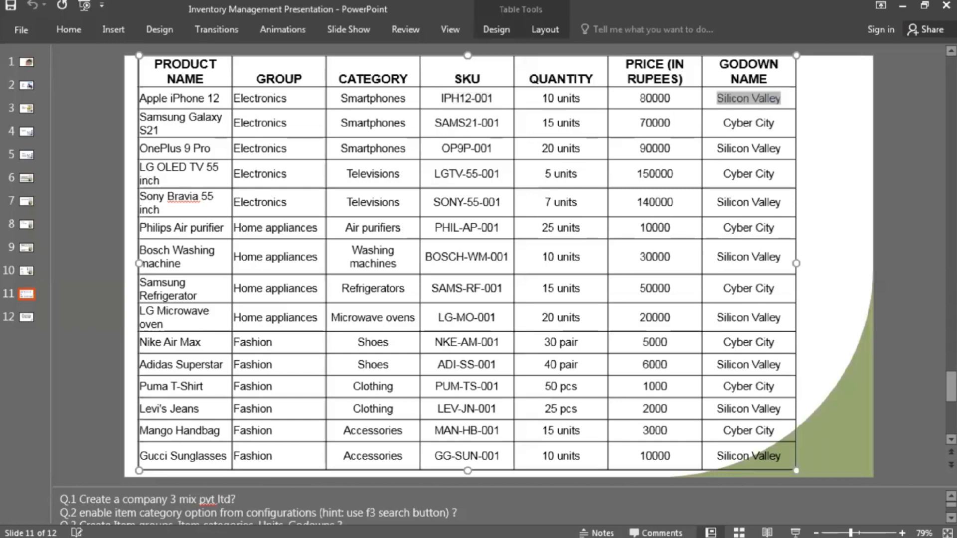
{"action": "key", "text": "alt+Tab"}
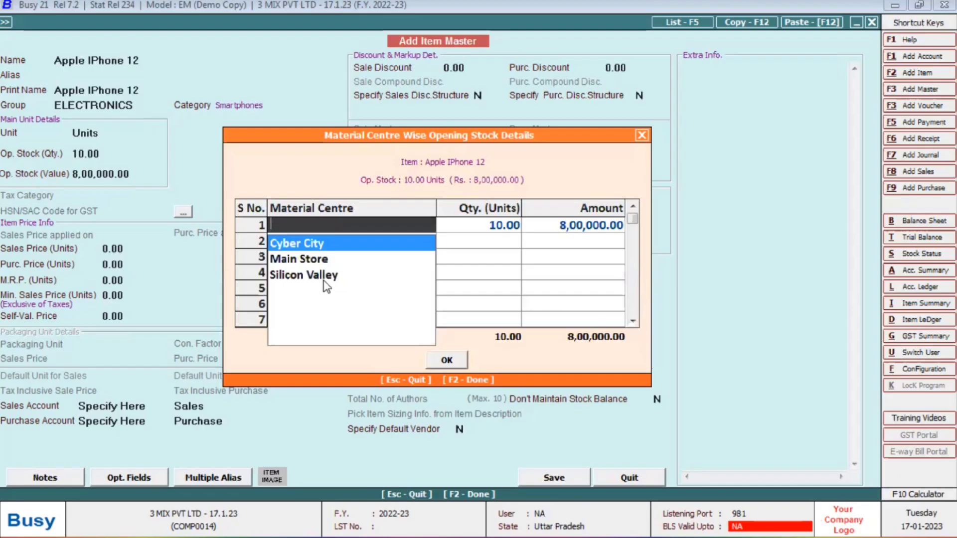
{"action": "left_click", "coordinate": [326, 275]}
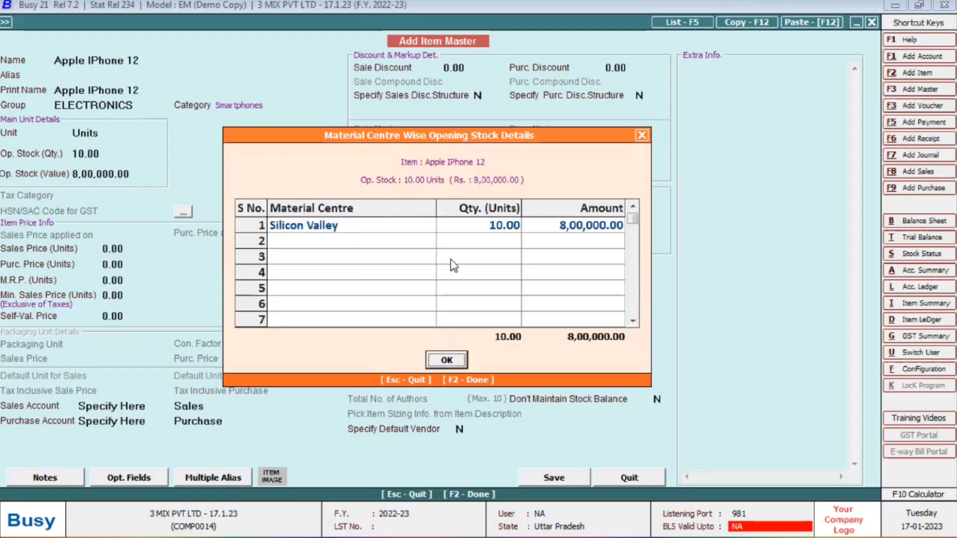
{"action": "key", "text": "F2"}
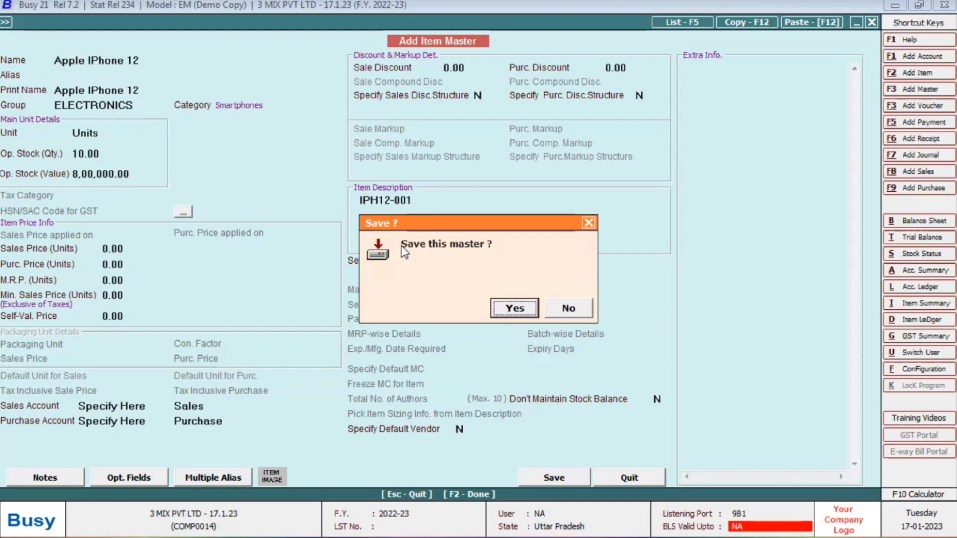
{"action": "left_click", "coordinate": [516, 309]}
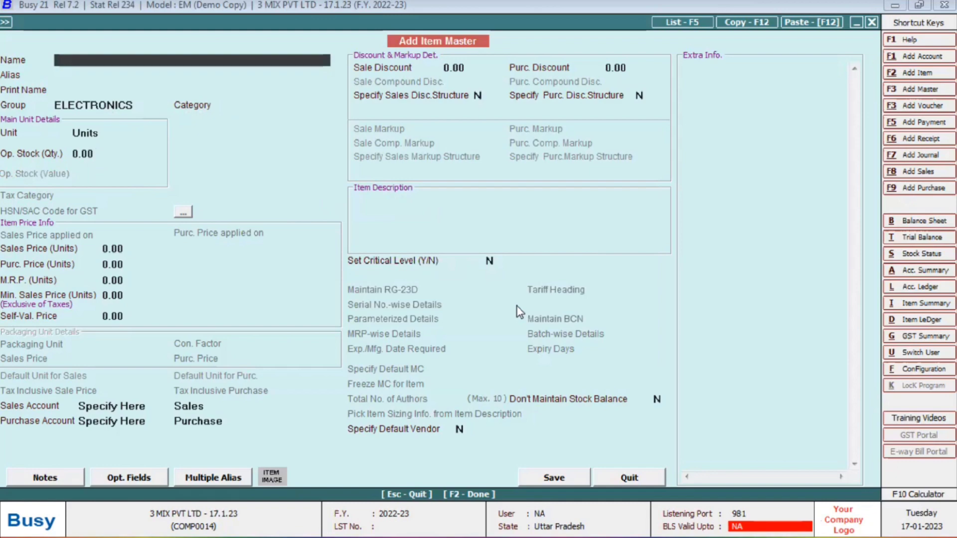
- Copy the Philips Air purifier name from the PowerPoint table into a new Busy item and assign it to the HOME APPLIANCES group
{"action": "key", "text": "alt+Tab"}
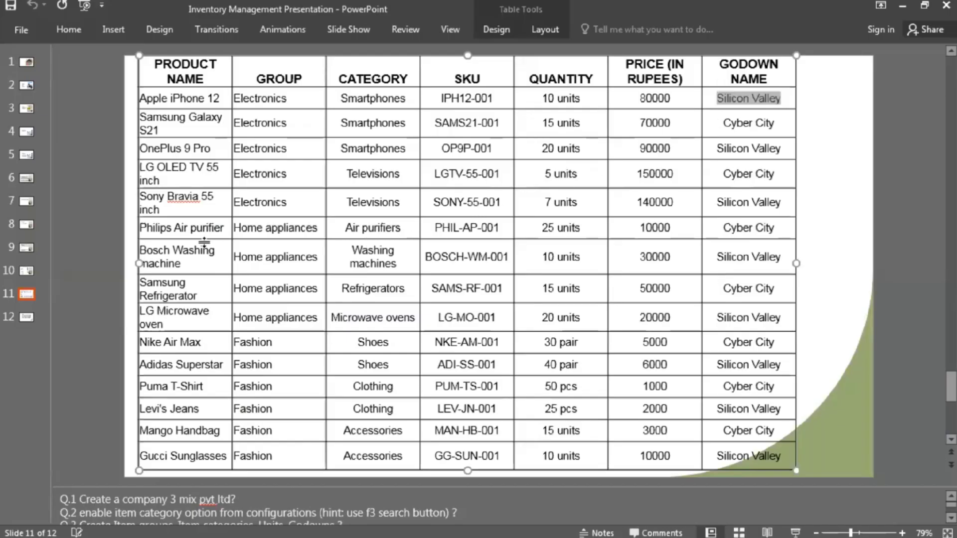
{"action": "left_click", "coordinate": [764, 206]}
{"action": "key", "text": "Tab"}
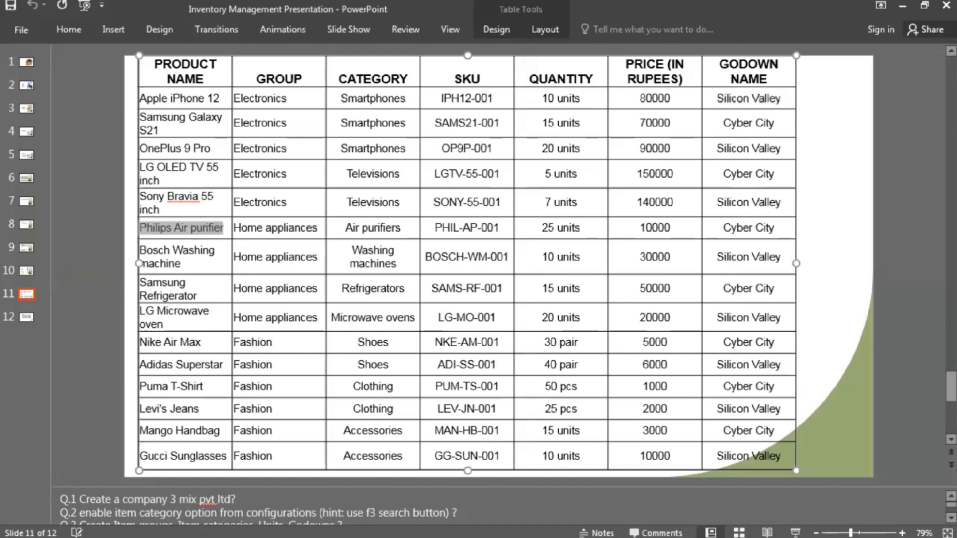
{"action": "key", "text": "ctrl+c"}
{"action": "key", "text": "alt+Tab"}
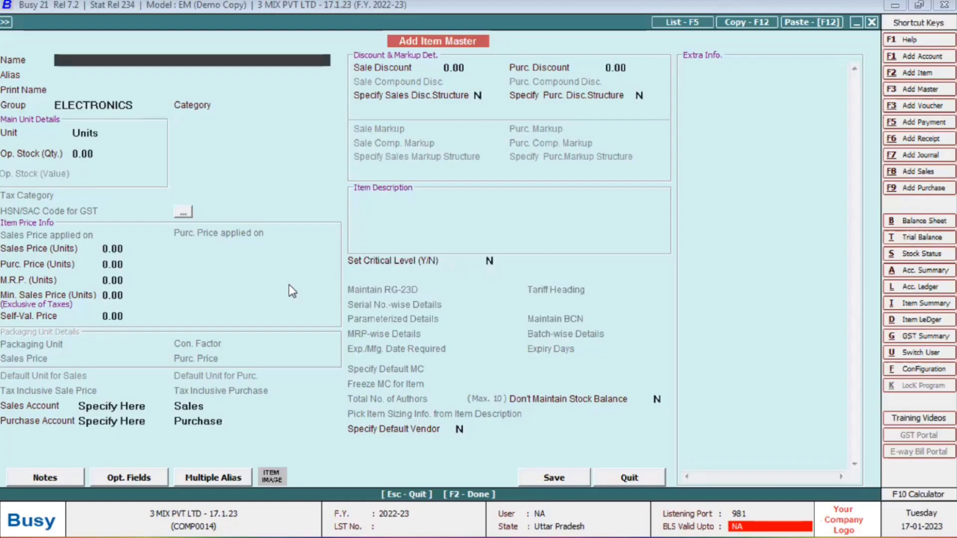
{"action": "key", "text": "ctrl+v"}
{"action": "key", "text": "Return"}
{"action": "key", "text": "Return"}
{"action": "key", "text": "Return"}
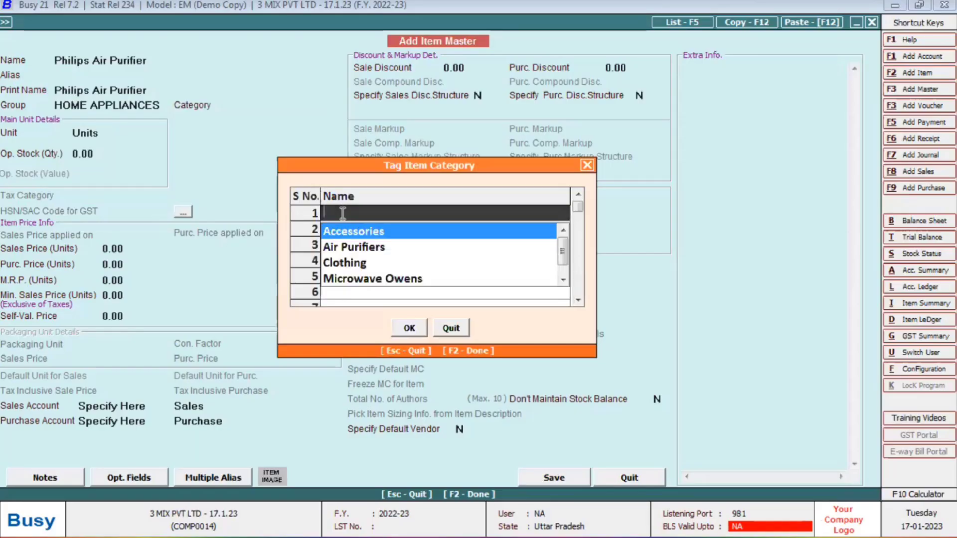
- Tag the Philips Air Purifier item with the Air Purifiers category and set its opening stock quantity to 25
{"action": "left_click", "coordinate": [351, 247]}
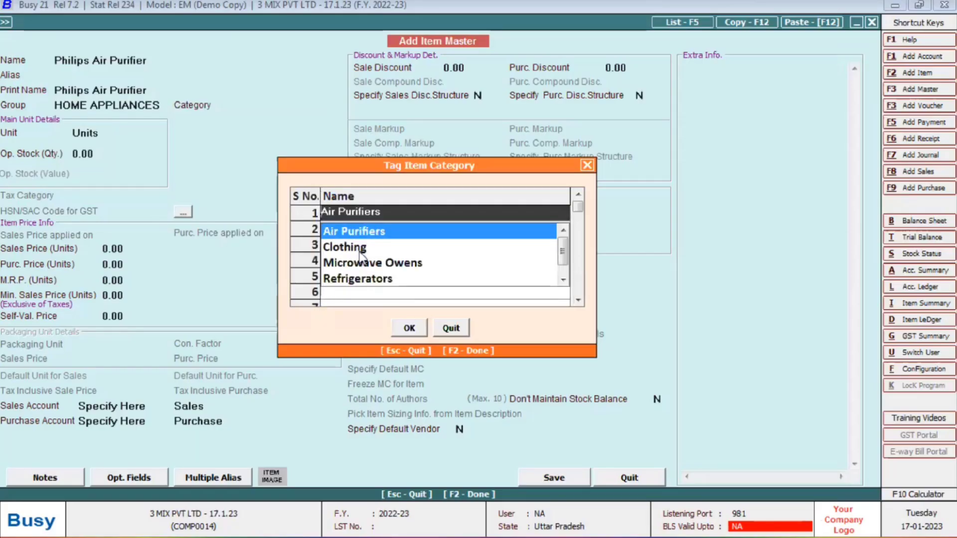
{"action": "left_click", "coordinate": [404, 327]}
{"action": "type", "text": "25"}
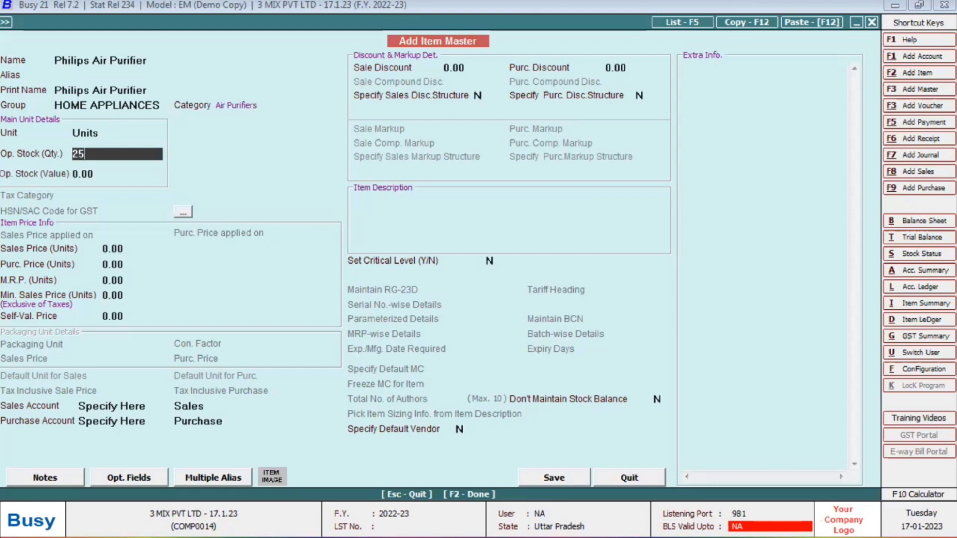
{"action": "key", "text": "Return"}
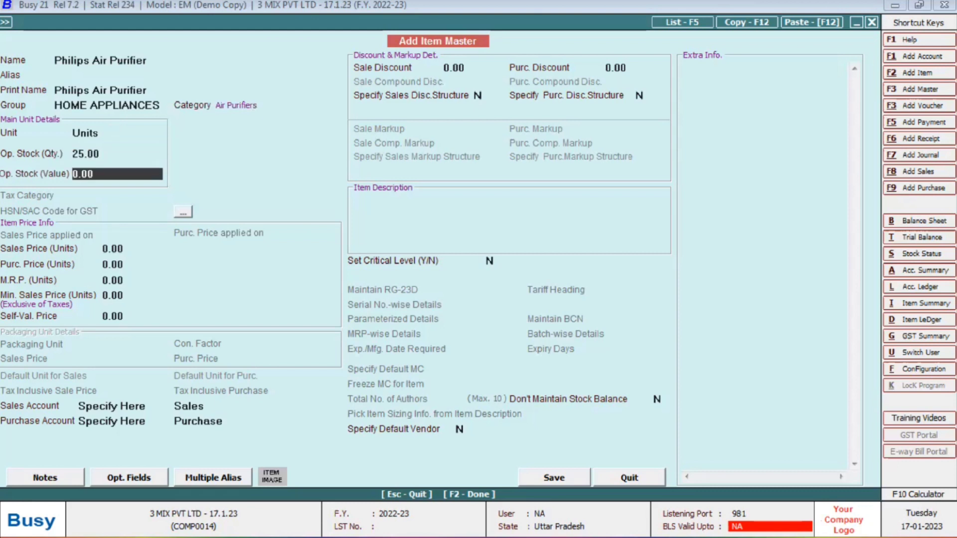
- Set the Philips Air Purifier's opening stock value to 2,50,000 and enter PHIL-AP-001 as its item description
{"action": "type", "text": "2,50,000"}
{"action": "key", "text": "Return"}
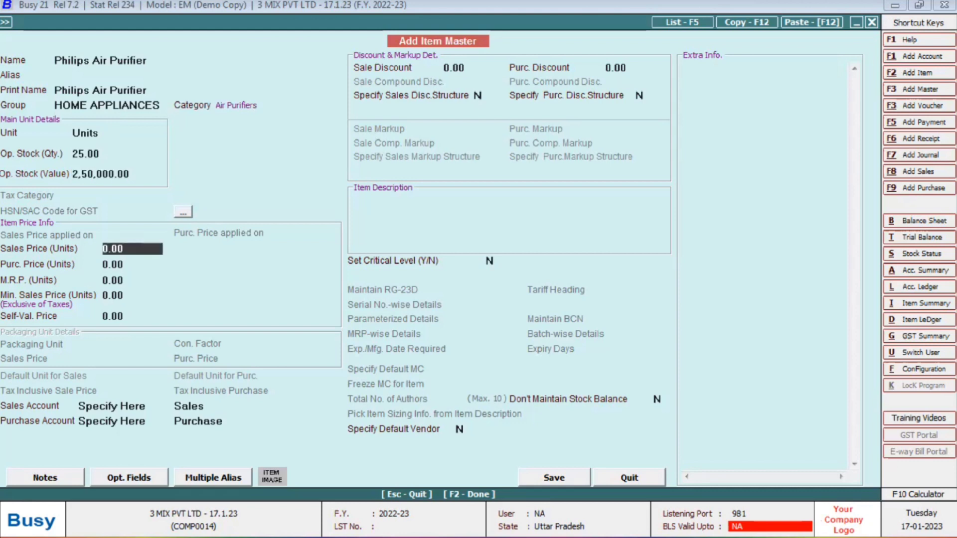
{"action": "key", "text": "Return"}
{"action": "key", "text": "Return"}
{"action": "key", "text": "Return"}
{"action": "key", "text": "Return"}
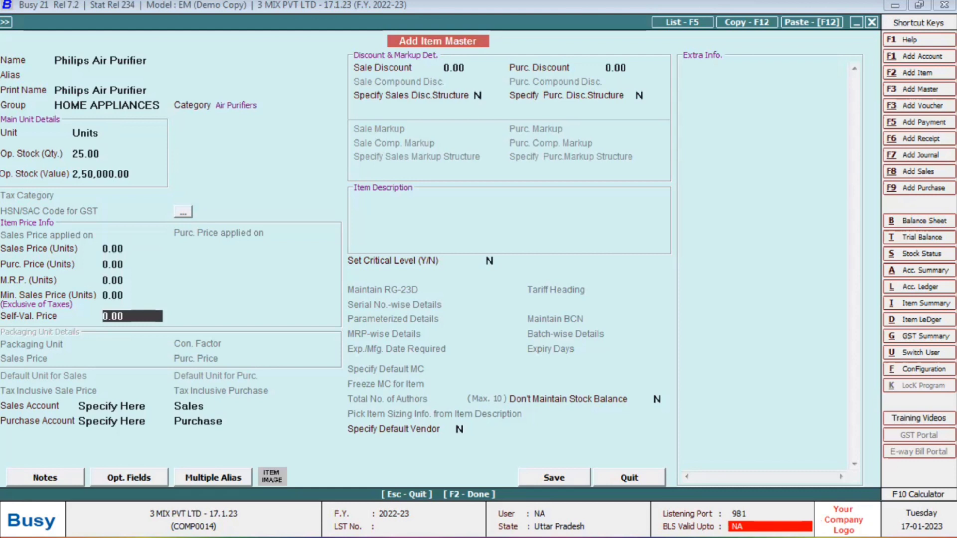
{"action": "left_click", "coordinate": [383, 199]}
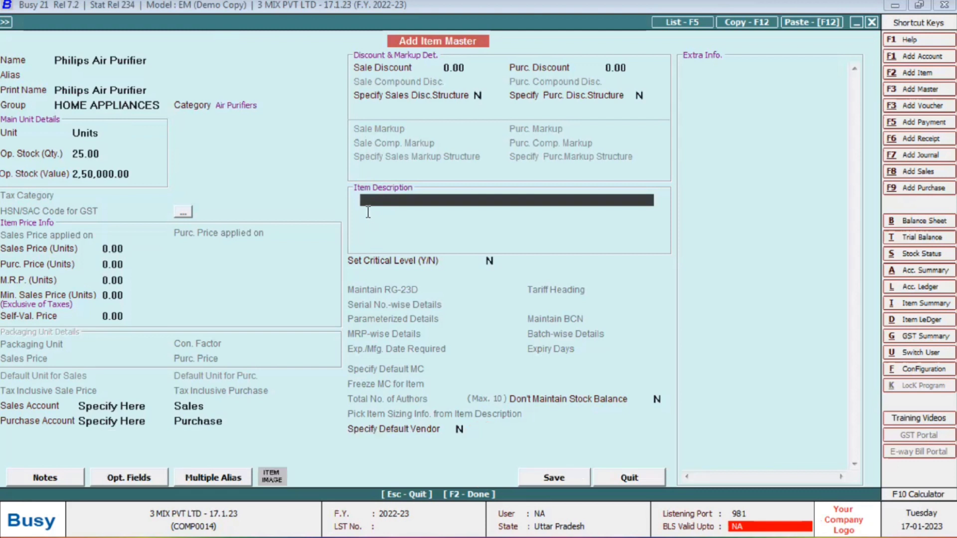
{"action": "type", "text": "PHIL-AP-001"}
{"action": "left_click", "coordinate": [490, 260]}
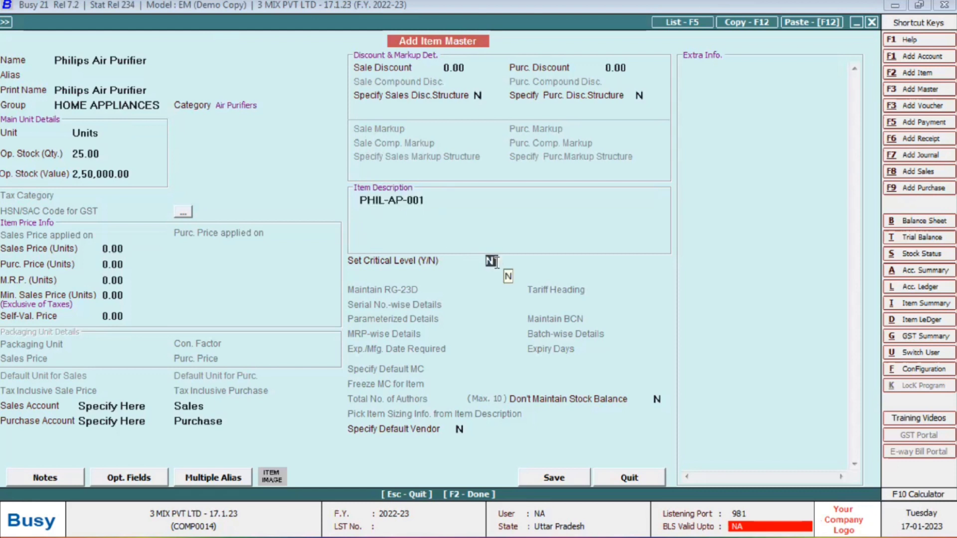
- Save the Philips Air Purifier item with its opening stock allocated to Cyber City, the godown given in the PowerPoint table
{"action": "key", "text": "F2"}
{"action": "left_click", "coordinate": [347, 232]}
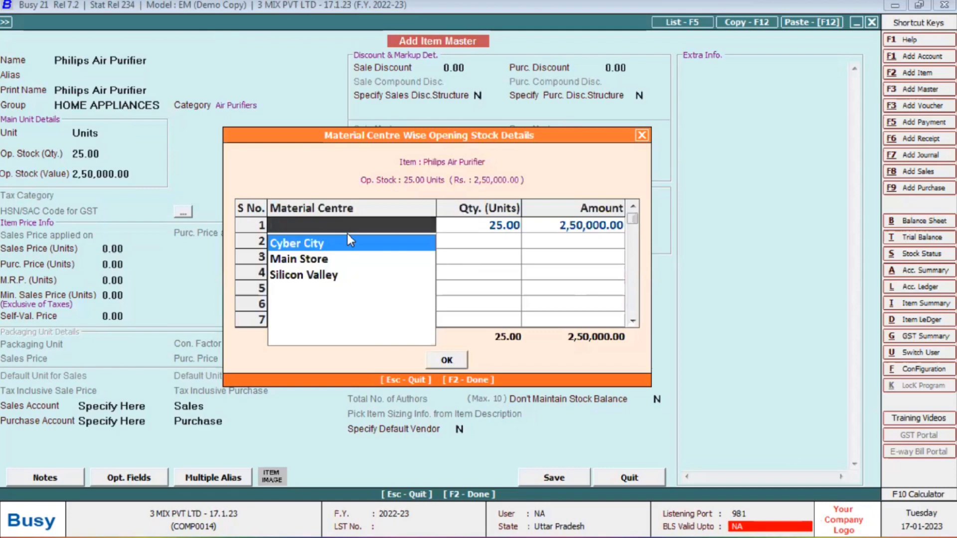
{"action": "key", "text": "alt+Tab"}
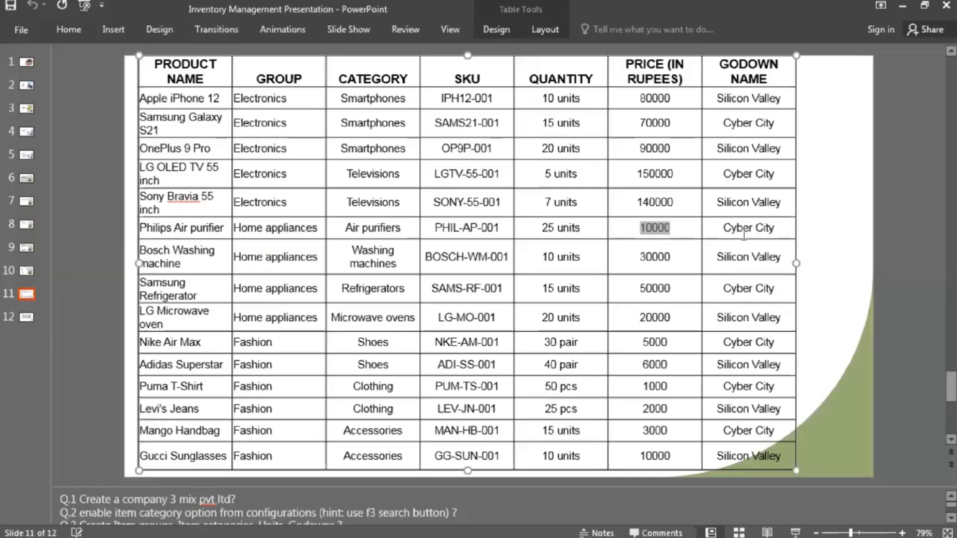
{"action": "key", "text": "alt+Tab"}
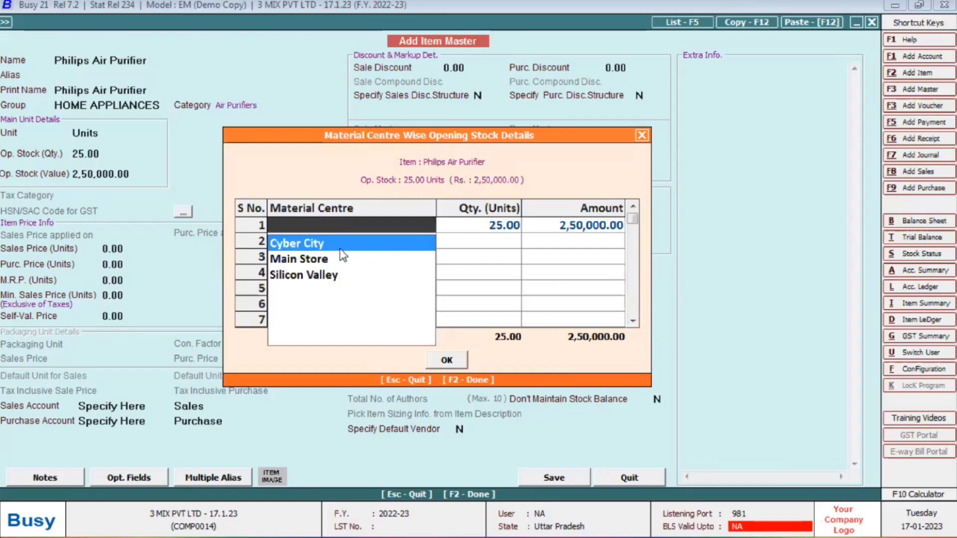
{"action": "left_click", "coordinate": [334, 243]}
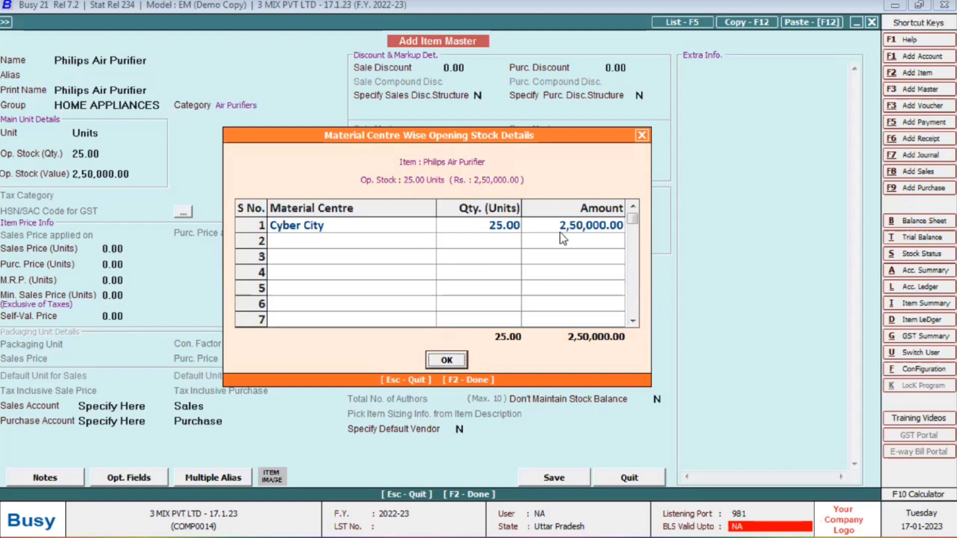
{"action": "left_click", "coordinate": [447, 360]}
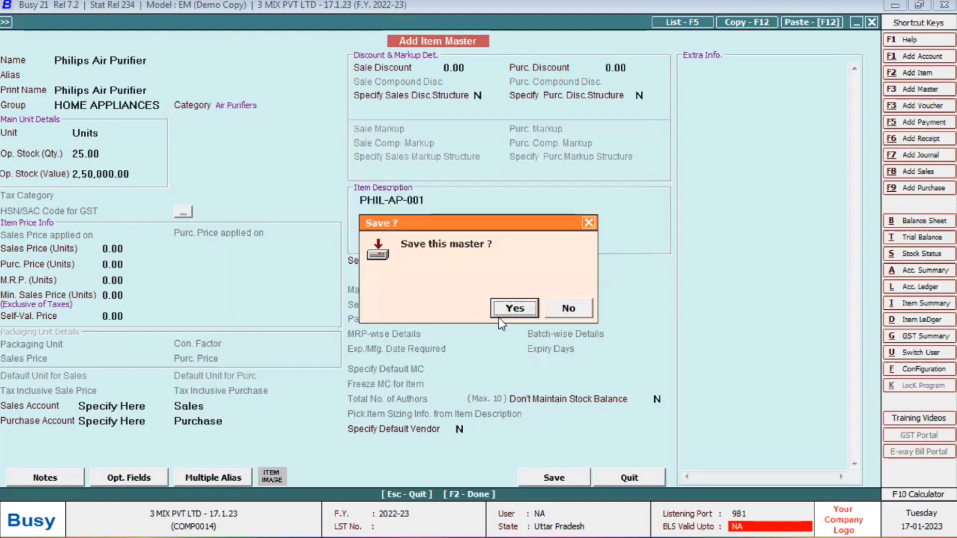
{"action": "left_click", "coordinate": [514, 309]}
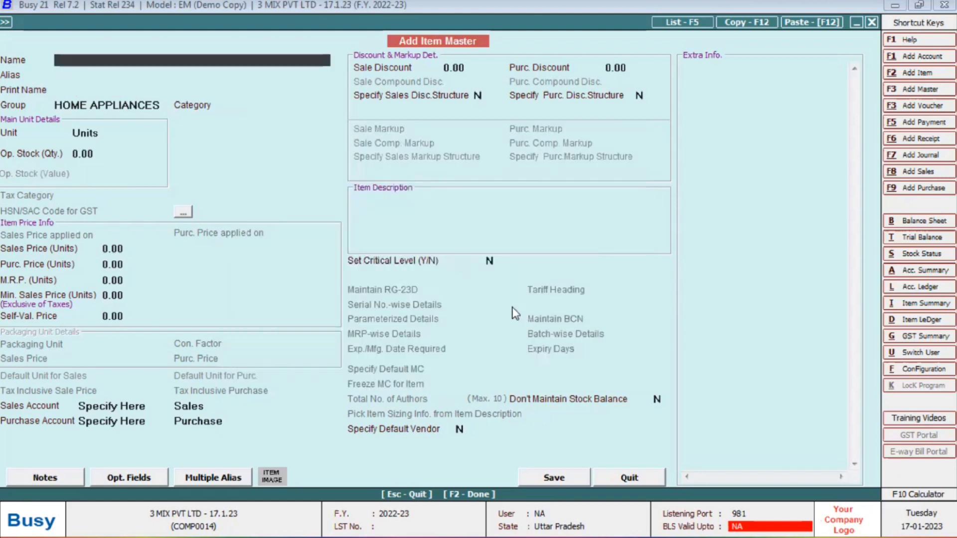
- Copy the Nike Air Max name from the PowerPoint table into a new Busy item, using it as the print name too
{"action": "key", "text": "alt+Tab"}
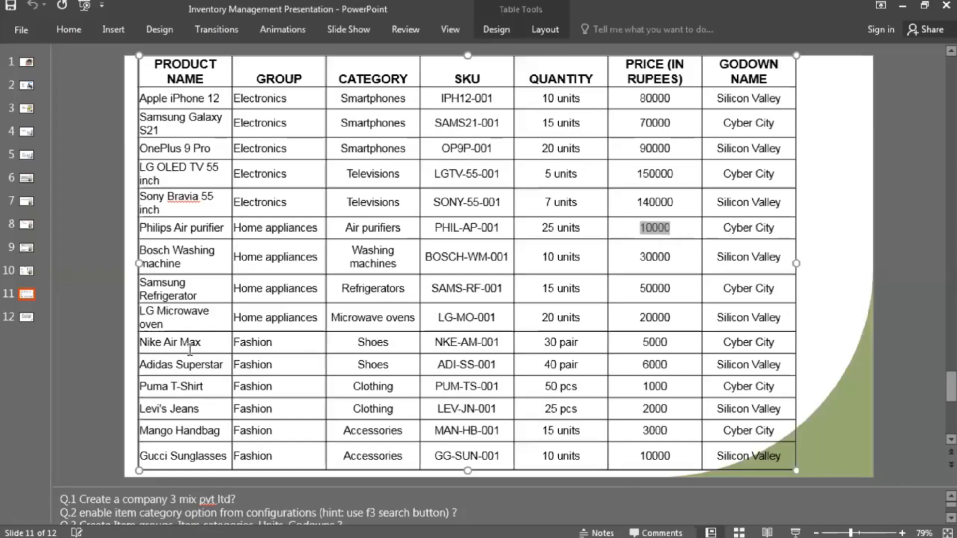
{"action": "left_click", "coordinate": [201, 343]}
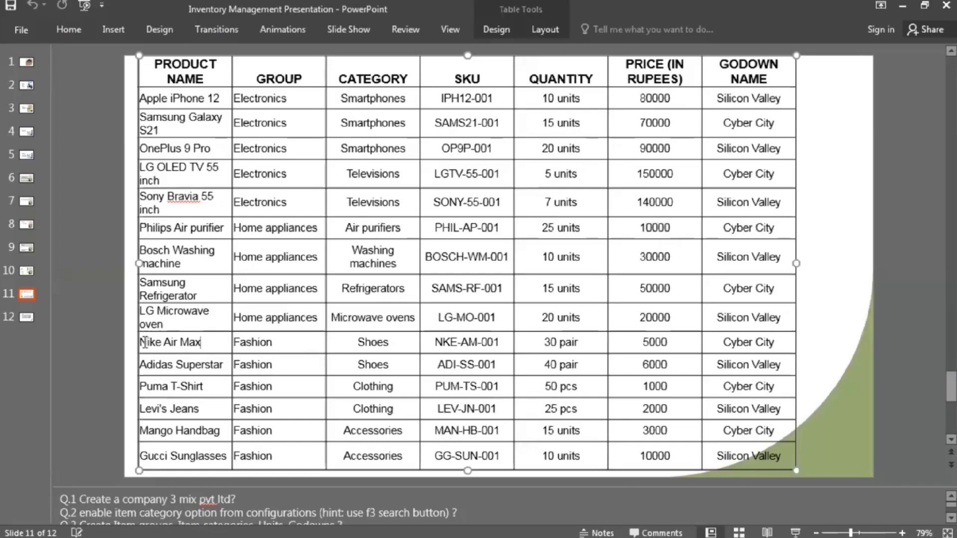
{"action": "left_click_drag", "start_coordinate": [187, 343], "coordinate": [195, 343]}
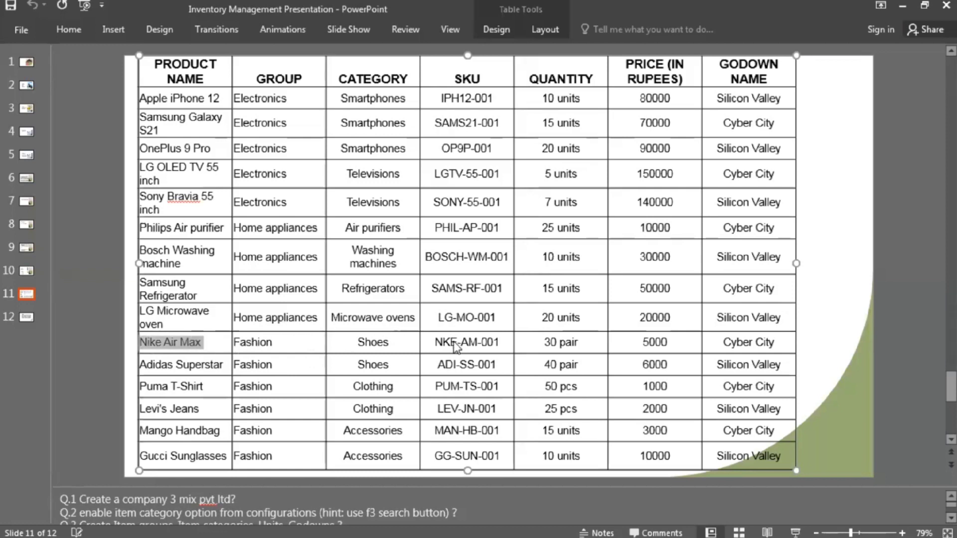
{"action": "key", "text": "ctrl+c"}
{"action": "key", "text": "alt+Tab"}
{"action": "key", "text": "ctrl+v"}
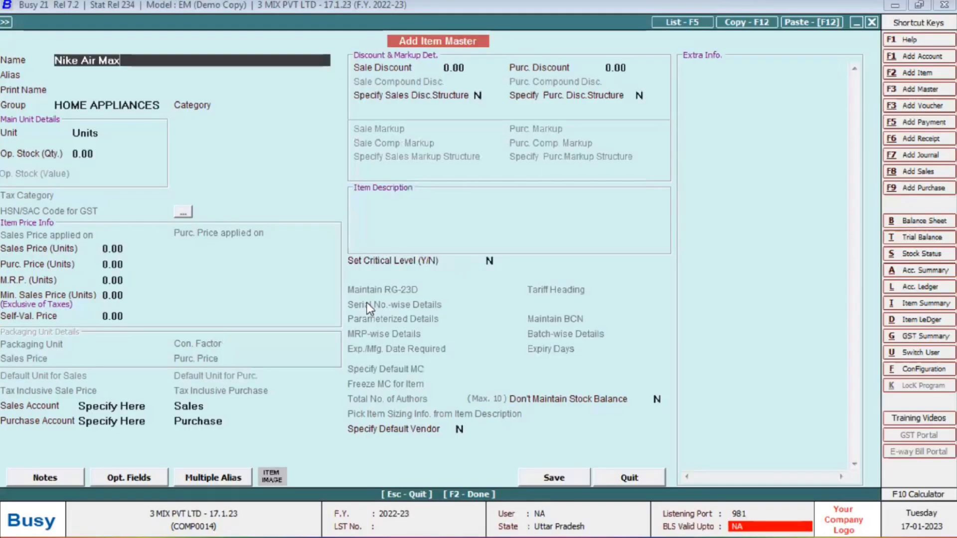
{"action": "key", "text": "Return"}
{"action": "key", "text": "Return"}
{"action": "key", "text": "Return"}
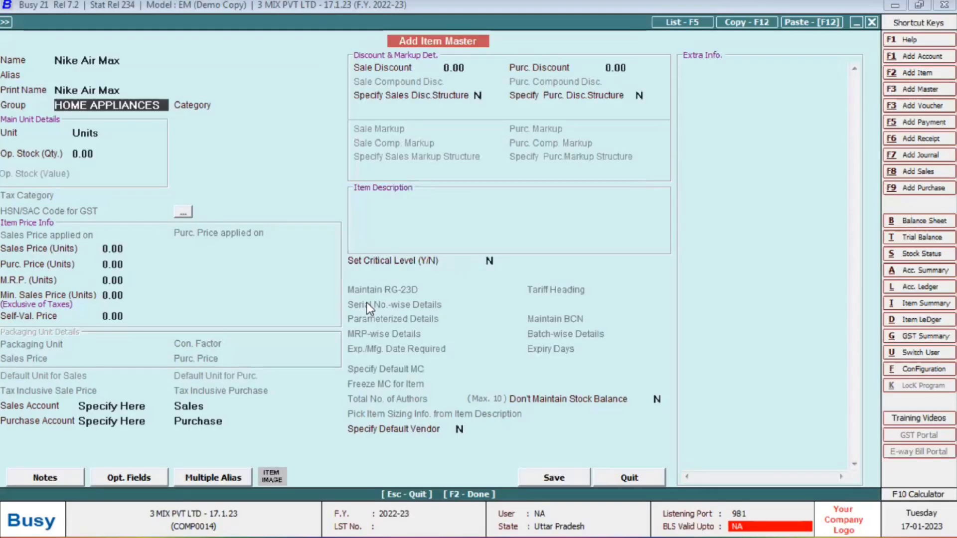
- Assign the Nike Air Max item to the FASHION group and tag it with the Shoes category
{"action": "key", "text": "BackSpace"}
{"action": "key", "text": "Down"}
{"action": "key", "text": "Return"}
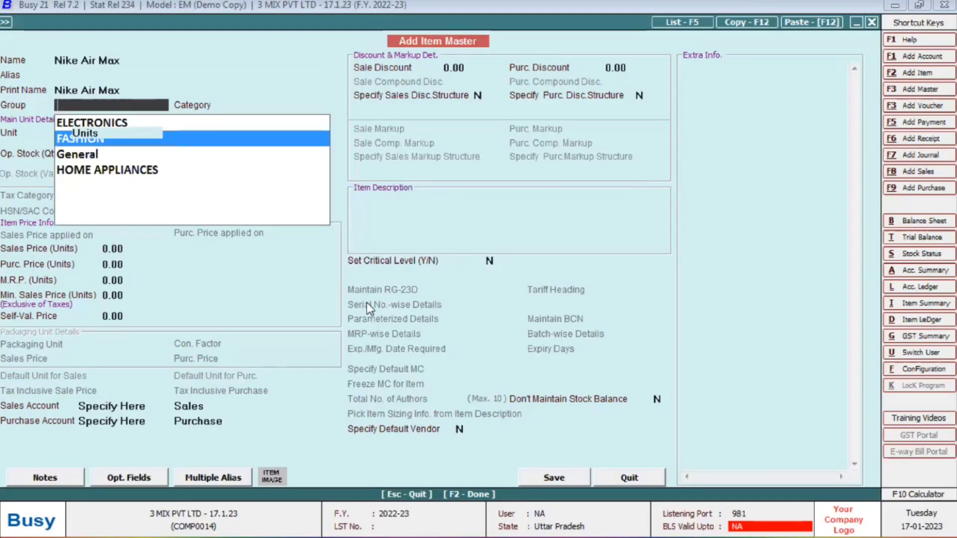
{"action": "key", "text": "Return"}
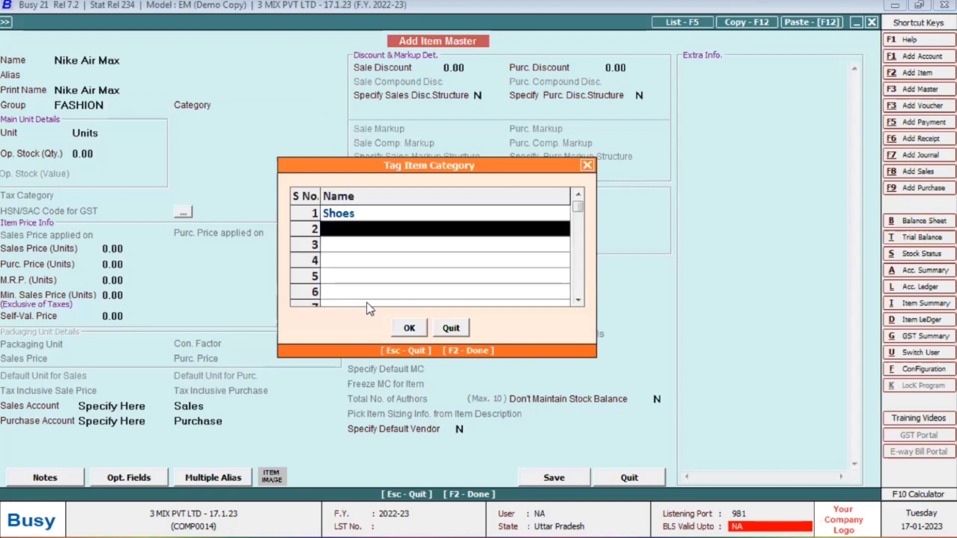
{"action": "key", "text": "Return"}
{"action": "key", "text": "Return"}
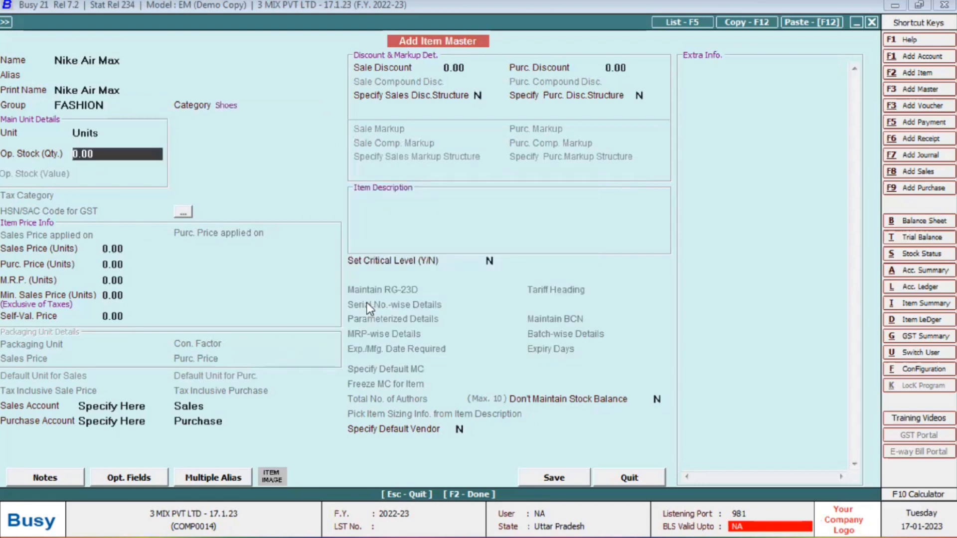
- Copy the Nike Air Max SKU from the PowerPoint table and set the Busy item's opening stock quantity to 30
{"action": "key", "text": "alt+Tab"}
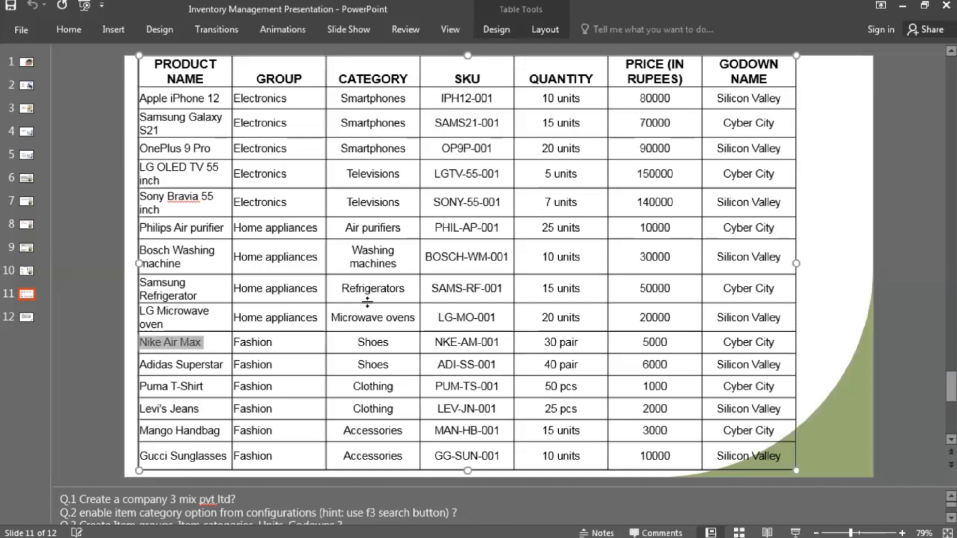
{"action": "key", "text": "Tab"}
{"action": "key", "text": "Tab"}
{"action": "key", "text": "Tab"}
{"action": "key", "text": "ctrl+c"}
{"action": "key", "text": "Tab"}
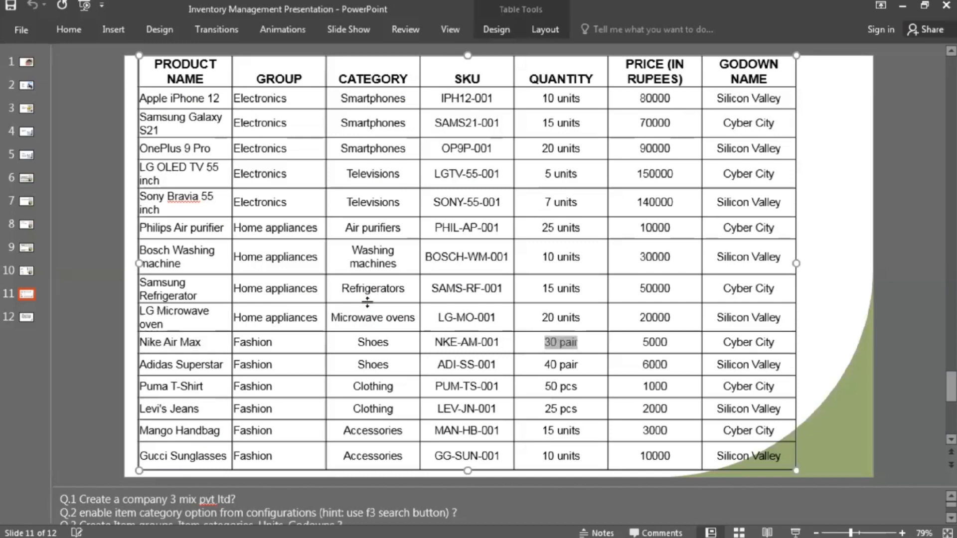
{"action": "key", "text": "Tab"}
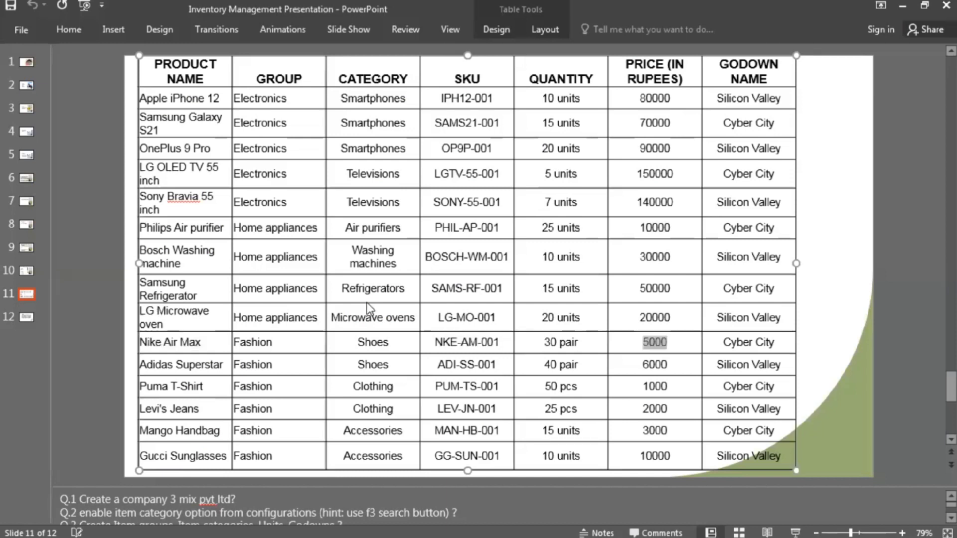
{"action": "key", "text": "alt+Tab"}
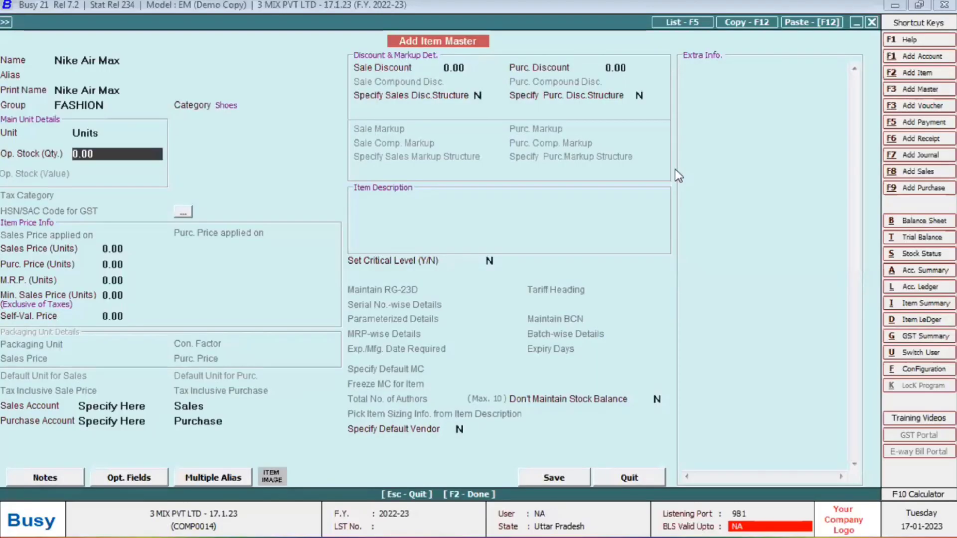
{"action": "type", "text": "30"}
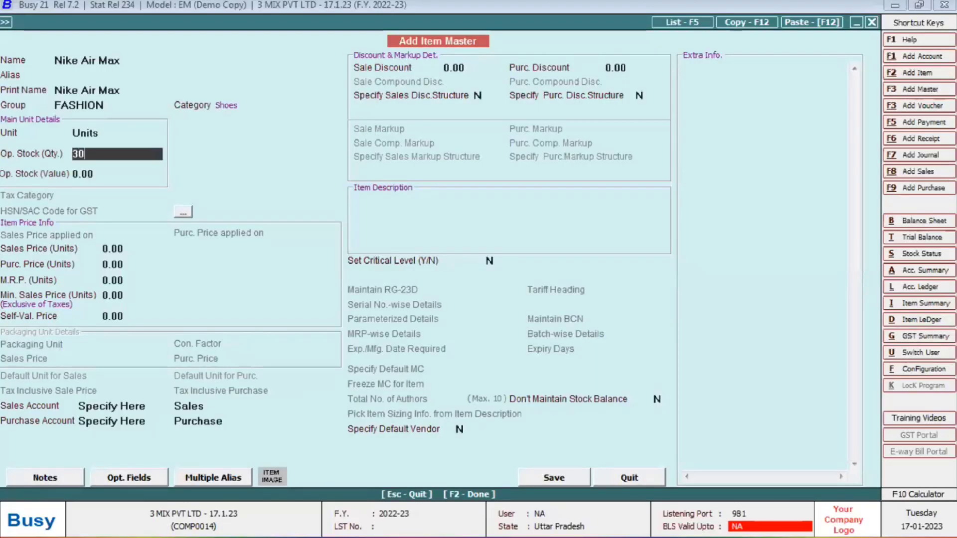
{"action": "key", "text": "Return"}
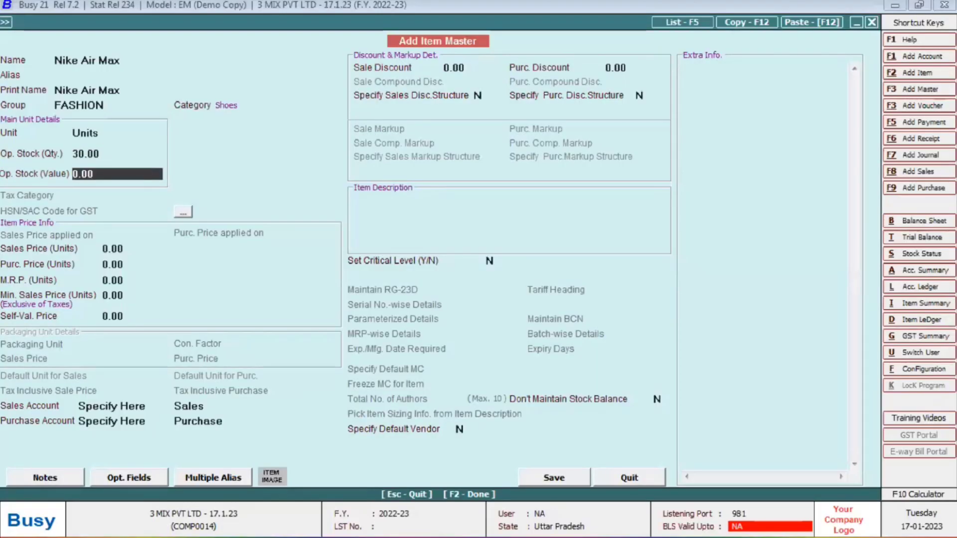
- Set the Nike Air Max item's opening stock value to 150000
{"action": "type", "text": "150"}
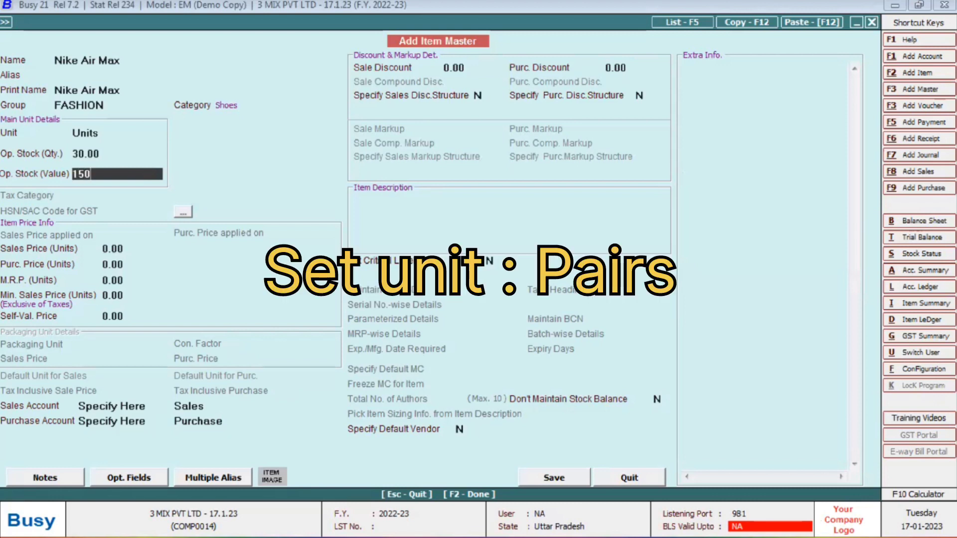
{"action": "type", "text": "000"}
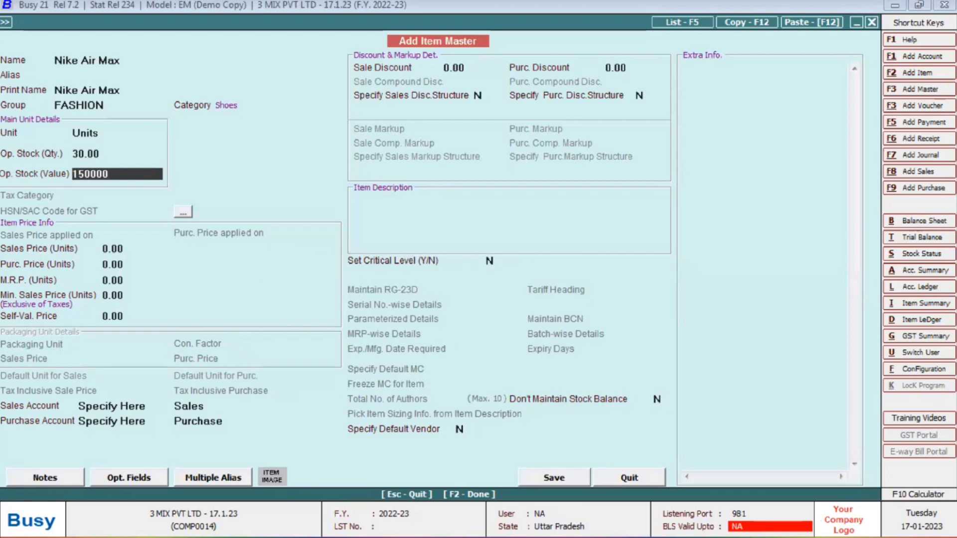
{"action": "key", "text": "Return"}
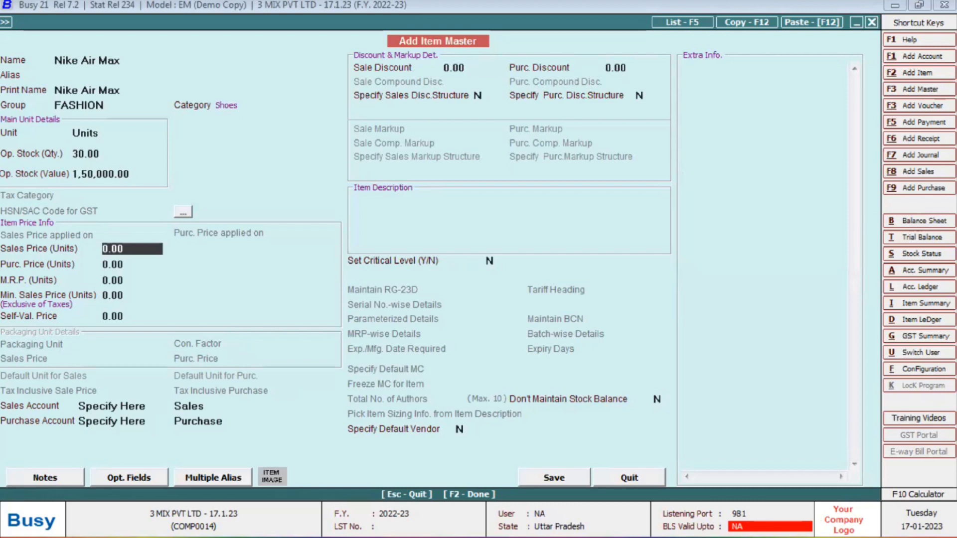
- Check the Nike Air Max opening stock value by multiplying 30 by 5000 in Busy's built-in calculator
{"action": "key", "text": "Up"}
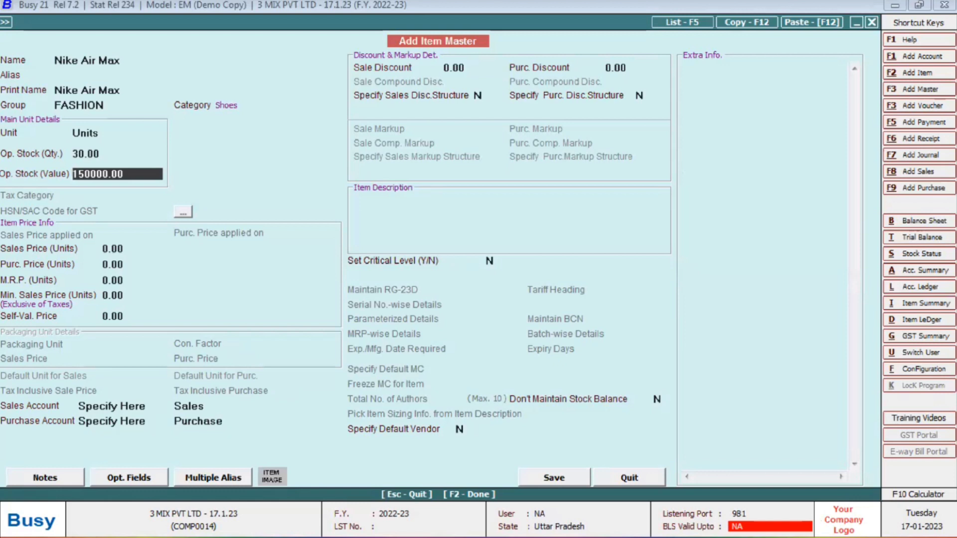
{"action": "key", "text": "F10"}
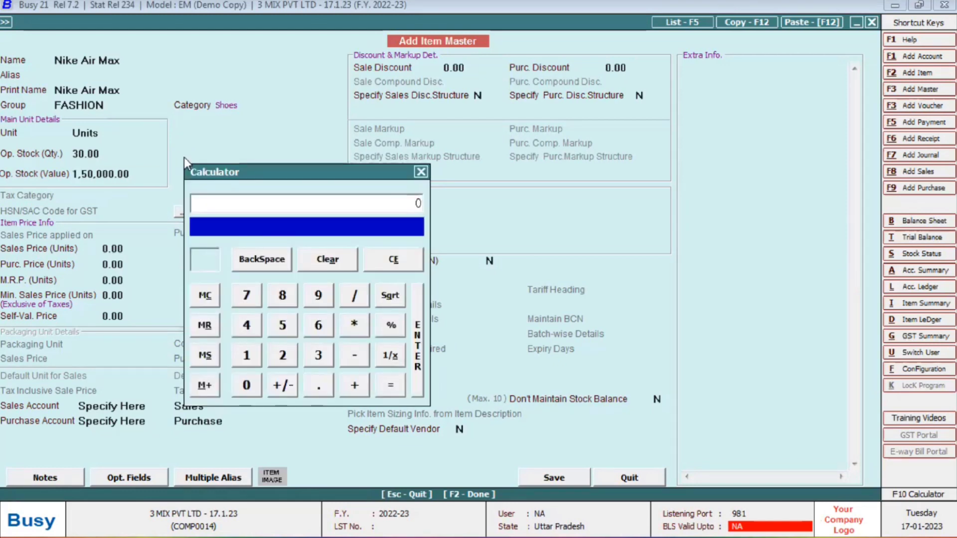
{"action": "type", "text": "30"}
{"action": "key", "text": "Return"}
{"action": "type", "text": "*5000"}
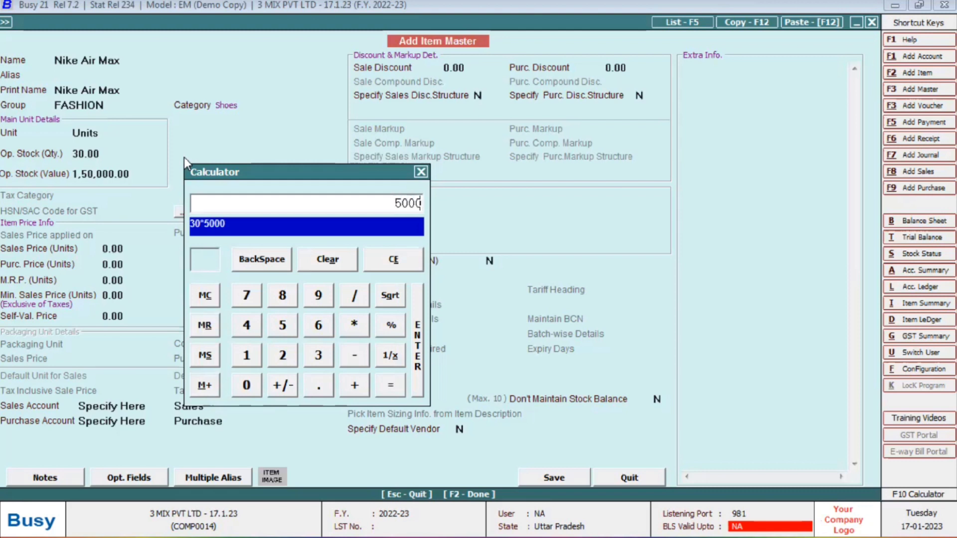
{"action": "key", "text": "Return"}
{"action": "key", "text": "Return"}
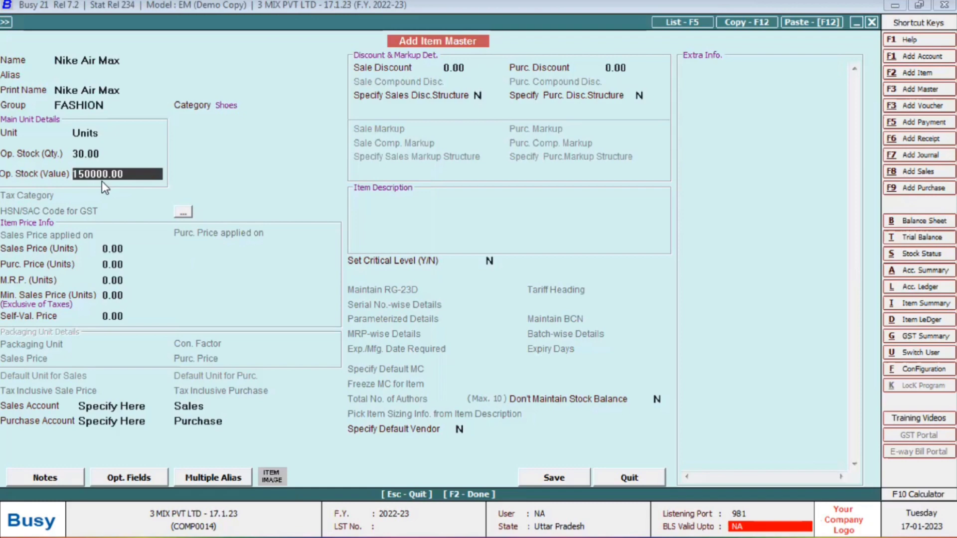
{"action": "key", "text": "Return"}
- Paste the copied SKU NKE-AM-001 as the Nike Air Max item description, leaving the remaining description lines blank
{"action": "key", "text": "alt+Tab"}
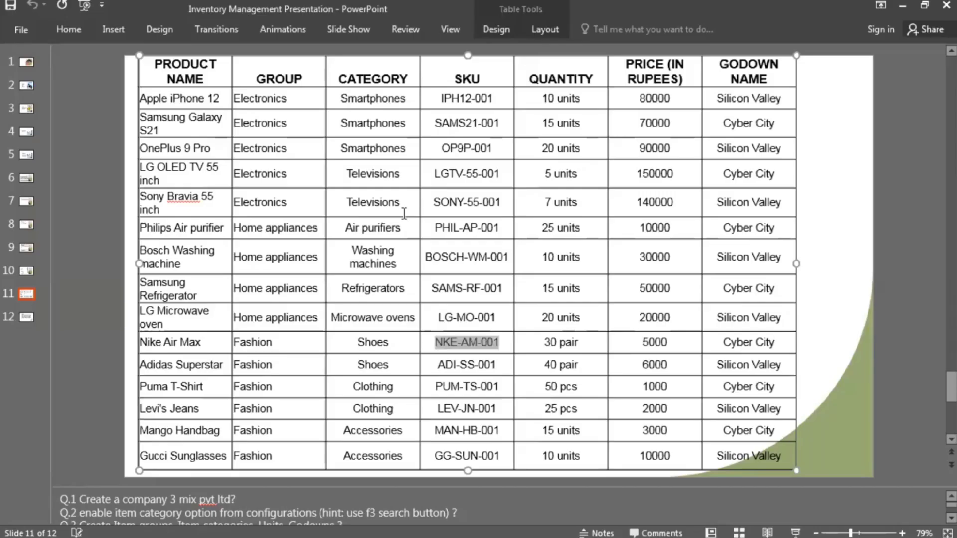
{"action": "key", "text": "alt+Tab"}
{"action": "key", "text": "ctrl+v"}
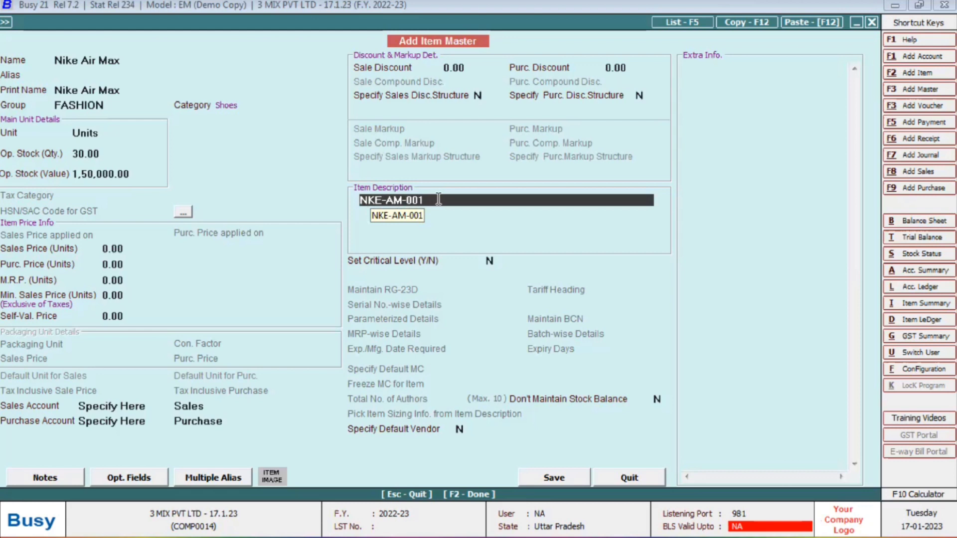
{"action": "key", "text": "Return"}
{"action": "key", "text": "Return"}
{"action": "key", "text": "Return"}
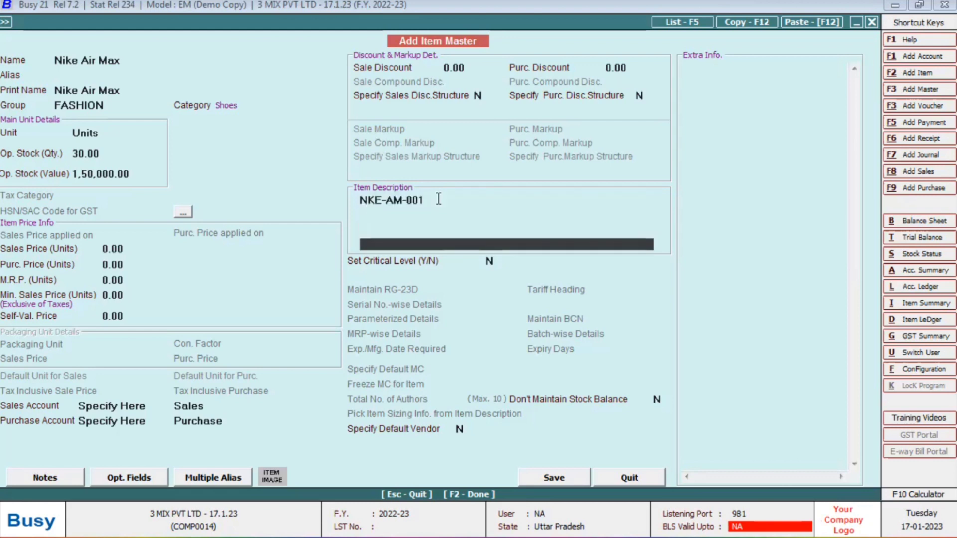
{"action": "key", "text": "Return"}
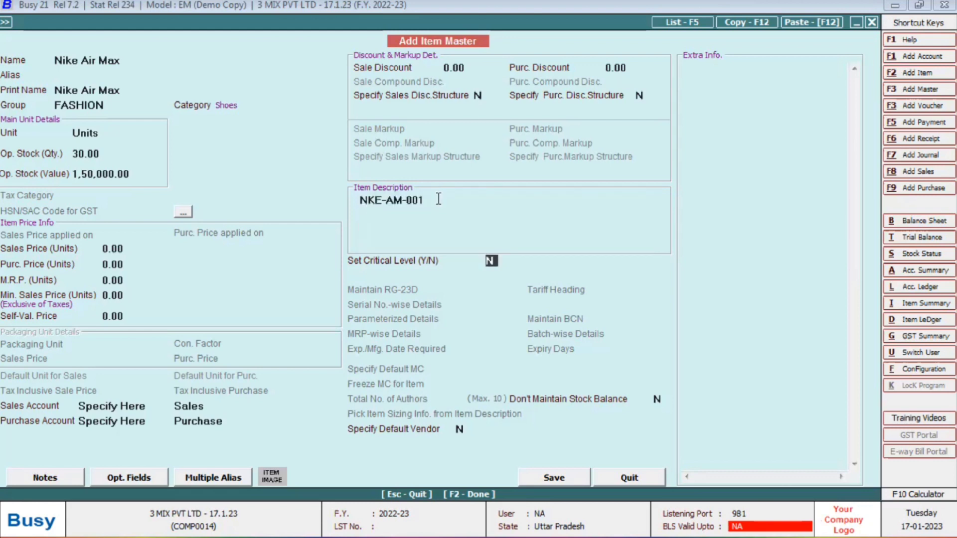
- Assign Nike Air Max's opening stock of 30 units worth 1,50,000 to the Cyber City material centre, checking the godown in the PowerPoint table
{"action": "key", "text": "F2"}
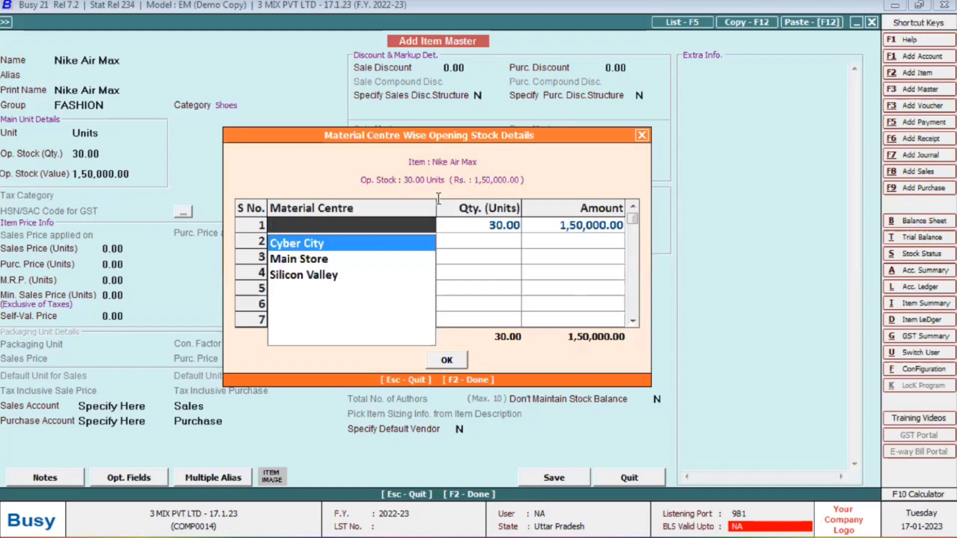
{"action": "key", "text": "alt+Tab"}
{"action": "key", "text": "Tab"}
{"action": "key", "text": "Tab"}
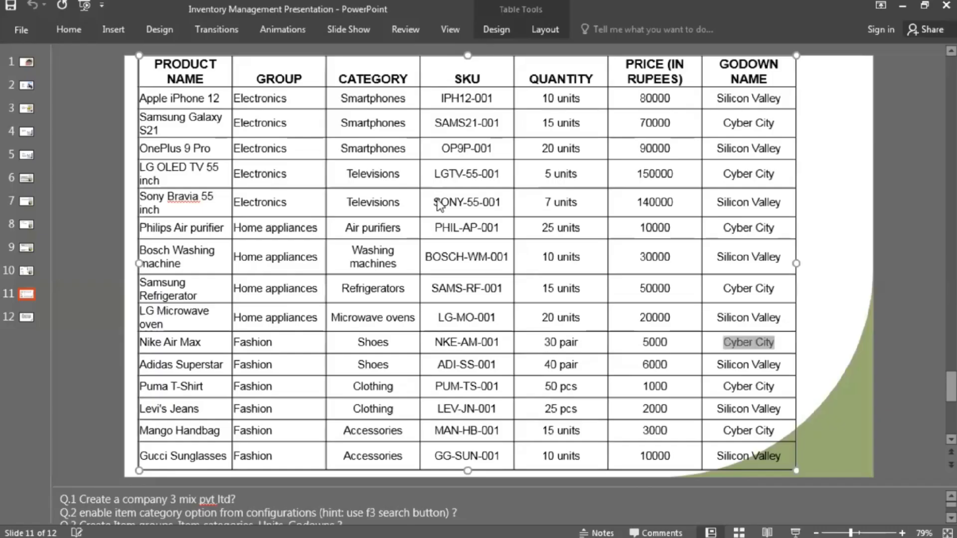
{"action": "key", "text": "alt+Tab"}
{"action": "key", "text": "Return"}
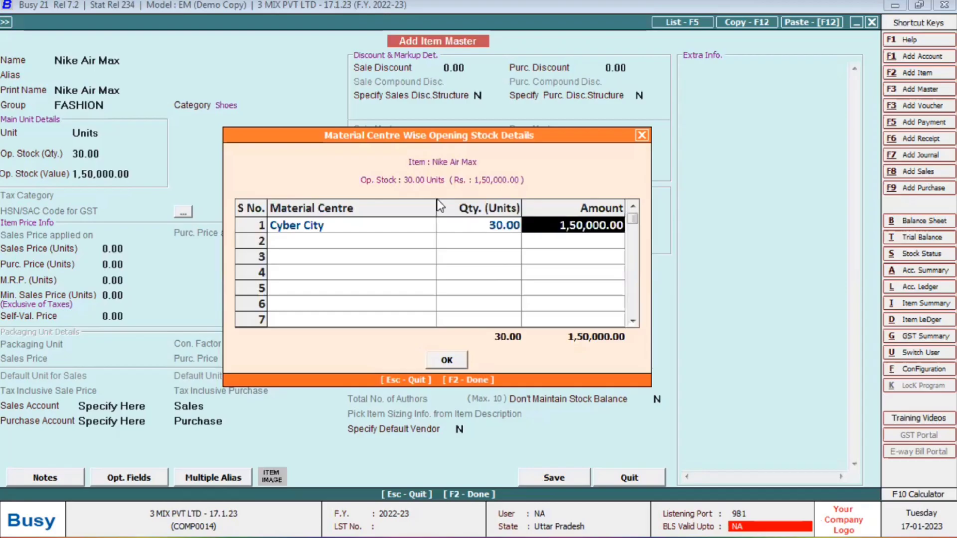
{"action": "key", "text": "Return"}
{"action": "key", "text": "Return"}
- Save the Nike Air Max item master and leave item entry
{"action": "key", "text": "F2"}
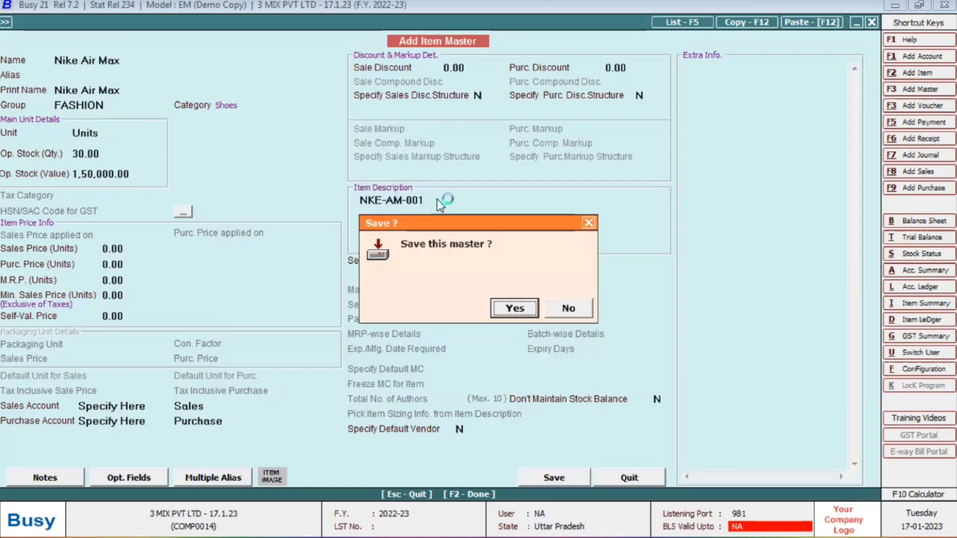
{"action": "key", "text": "Return"}
{"action": "key", "text": "Escape"}
{"action": "key", "text": "Escape"}
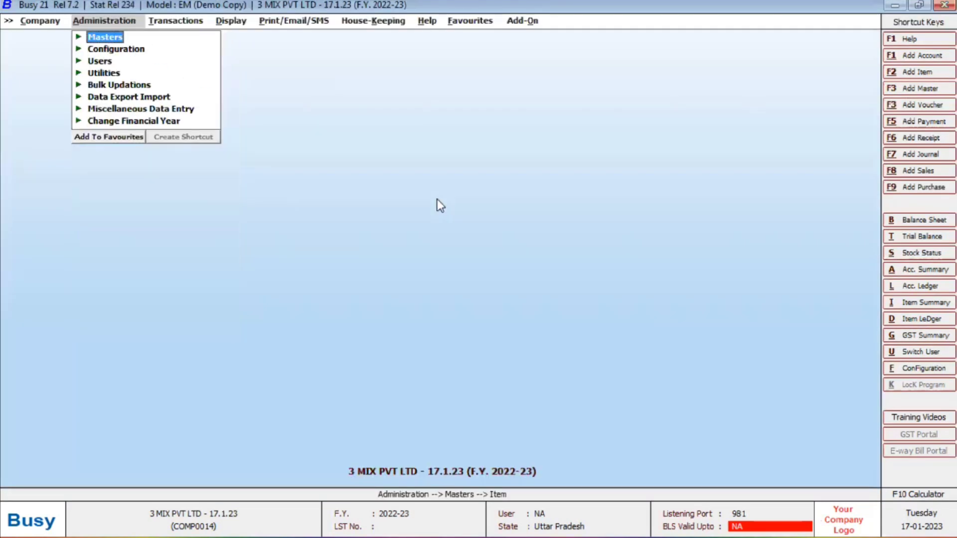
- Start the alphabetical closing stock status report with balances only for all material centres
{"action": "key", "text": "alt+d"}
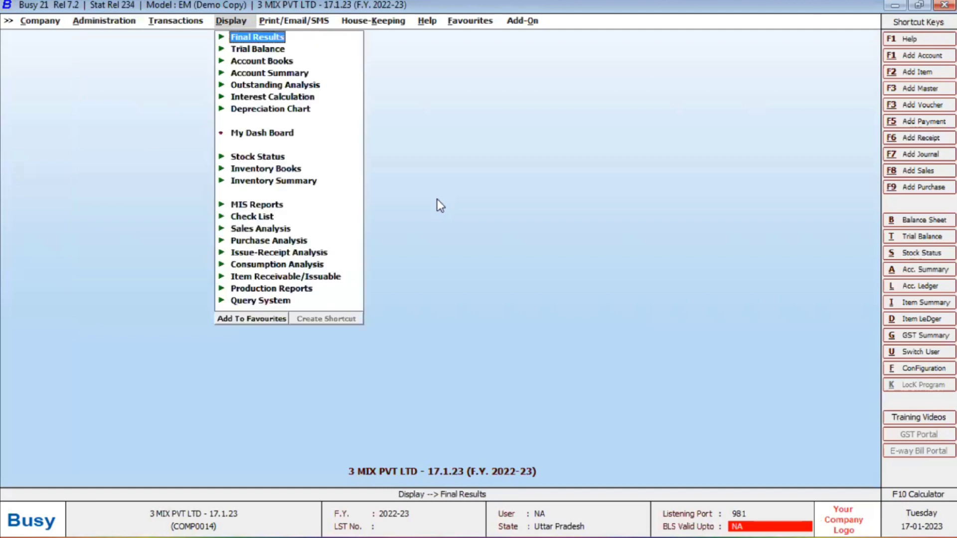
{"action": "key", "text": "Down"}
{"action": "key", "text": "Down"}
{"action": "key", "text": "Down"}
{"action": "key", "text": "Down"}
{"action": "key", "text": "Down"}
{"action": "key", "text": "Down"}
{"action": "key", "text": "Down"}
{"action": "key", "text": "Down"}
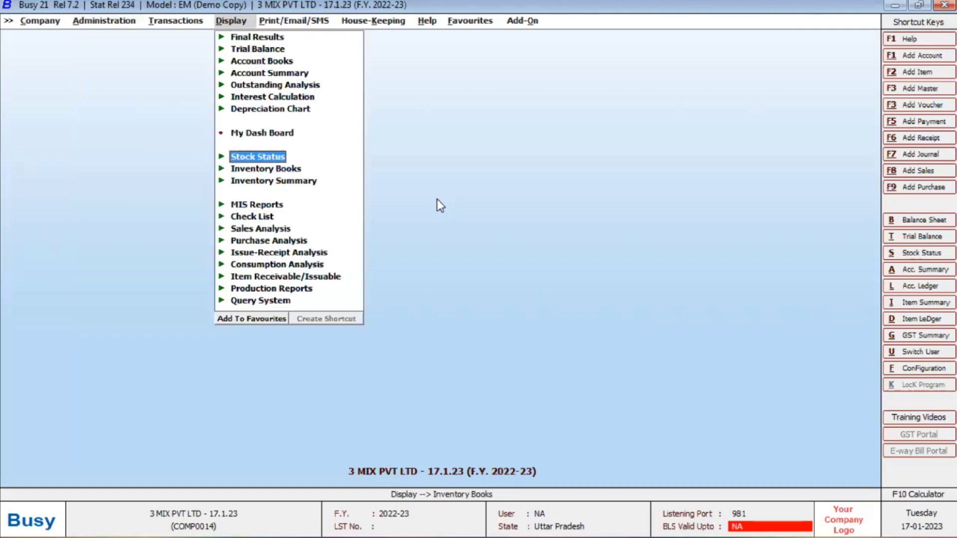
{"action": "key", "text": "Return"}
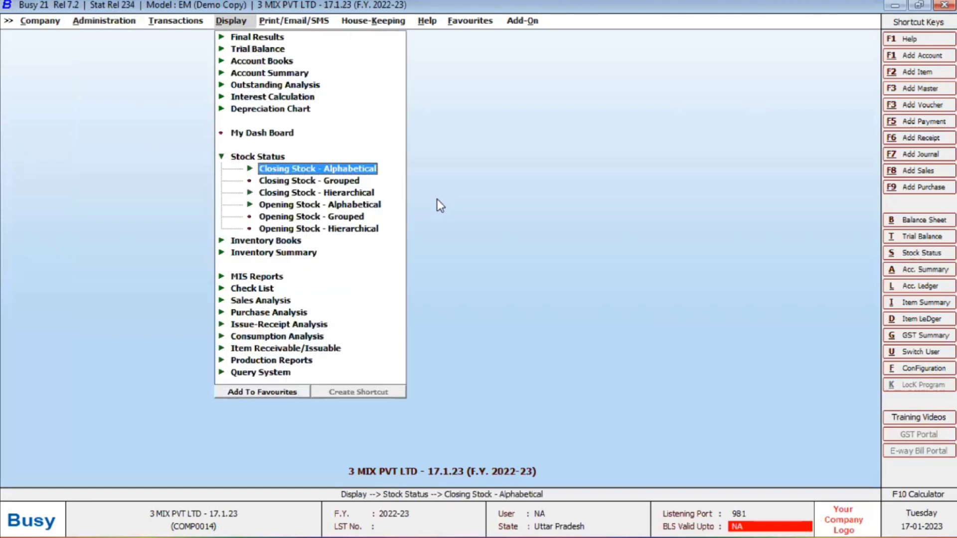
{"action": "key", "text": "Return"}
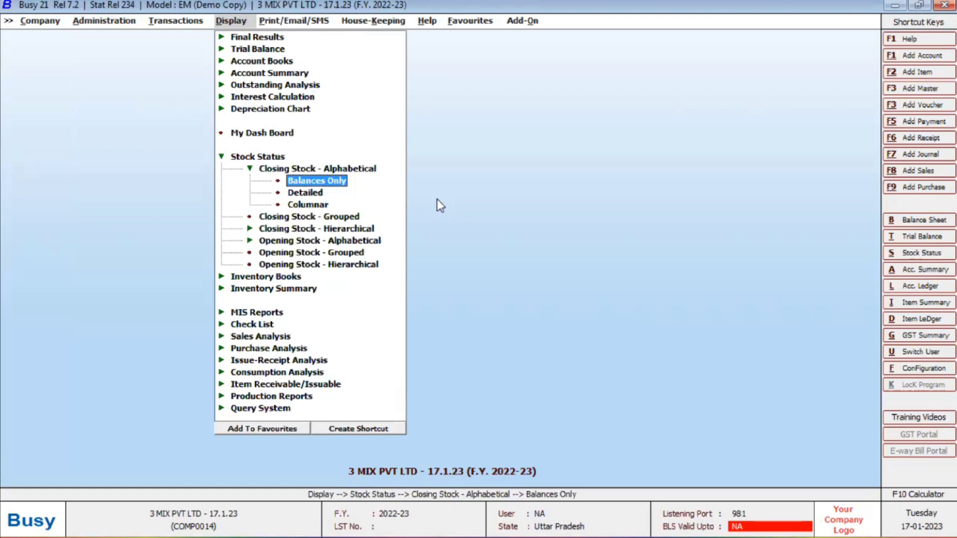
{"action": "key", "text": "Return"}
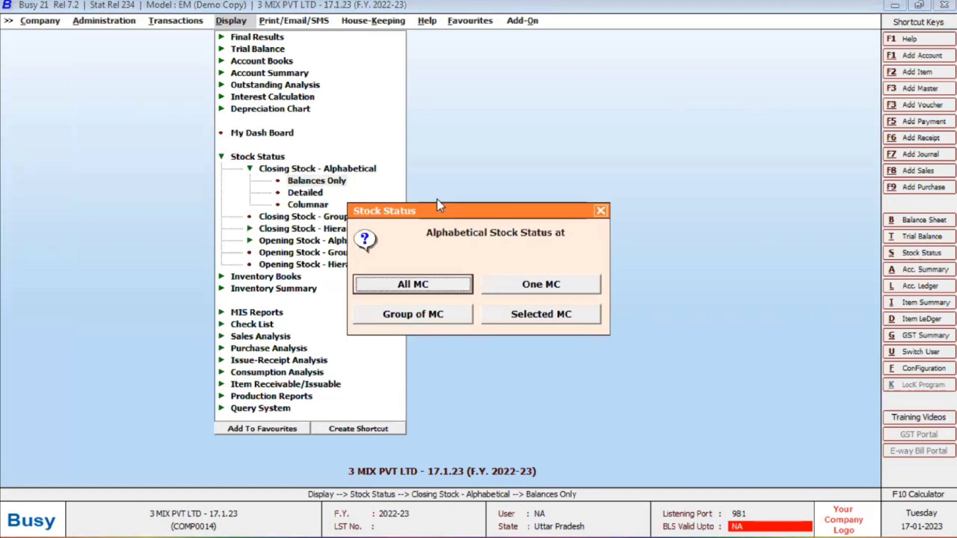
{"action": "key", "text": "Return"}
{"action": "key", "text": "Return"}
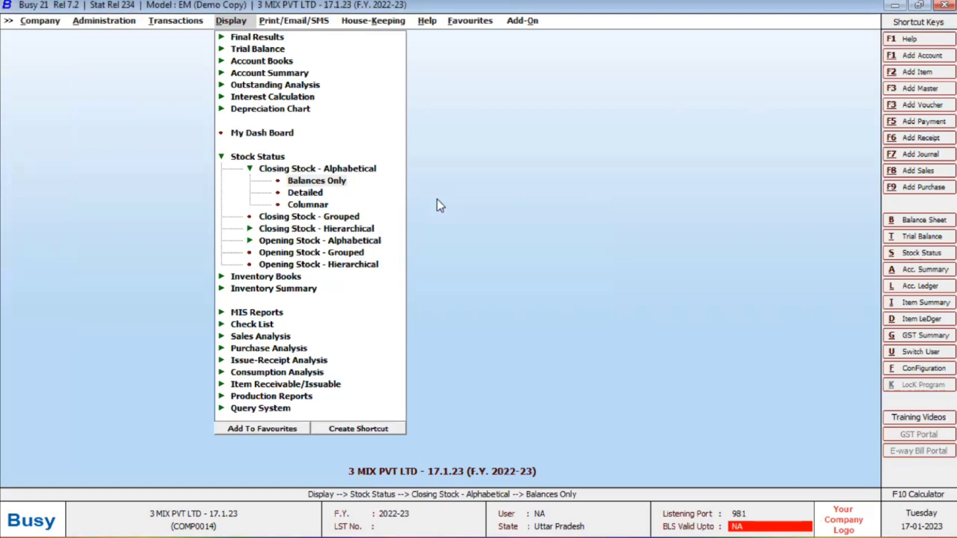
- Generate the stock status for all item categories as of 01-04-2022, showing the parent group and the value of items
{"action": "key", "text": "Return"}
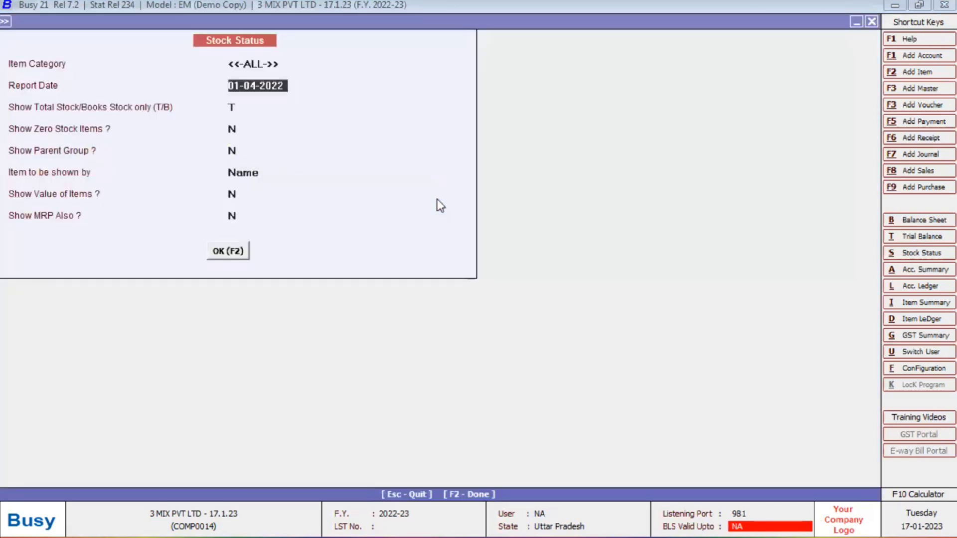
{"action": "key", "text": "Return"}
{"action": "key", "text": "Return"}
{"action": "key", "text": "Return"}
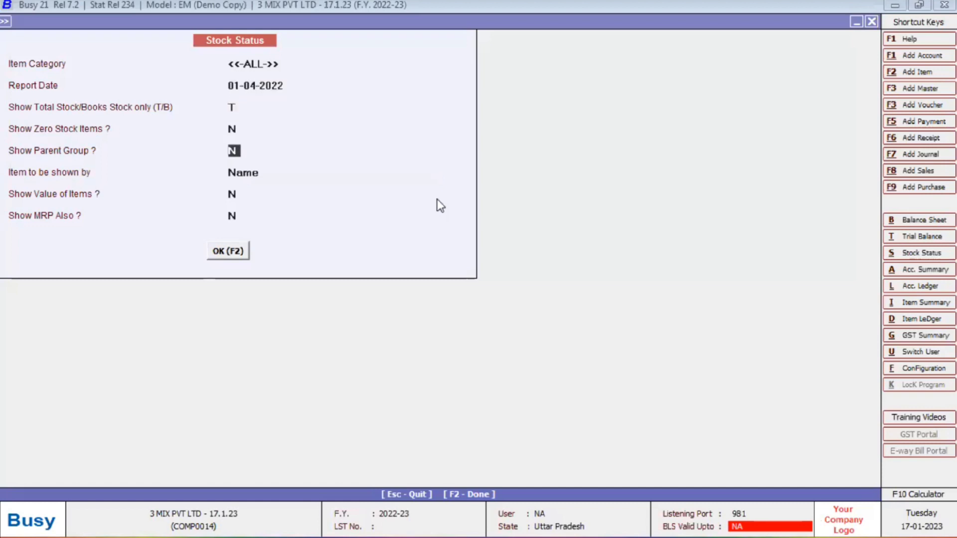
{"action": "type", "text": "Y"}
{"action": "key", "text": "Return"}
{"action": "key", "text": "Return"}
{"action": "type", "text": "Y"}
{"action": "key", "text": "Return"}
{"action": "key", "text": "Return"}
{"action": "key", "text": "Return"}
{"action": "key", "text": "F2"}
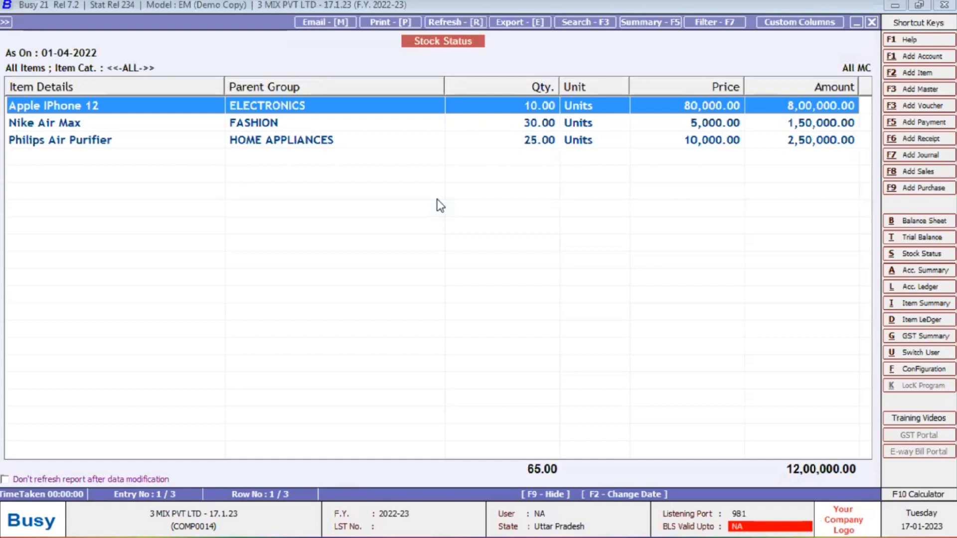
- Narrow the stock status report's columns, including Item Details, Parent Group, Qty. and Amount
{"action": "left_click_drag", "start_coordinate": [444, 86], "coordinate": [386, 86]}
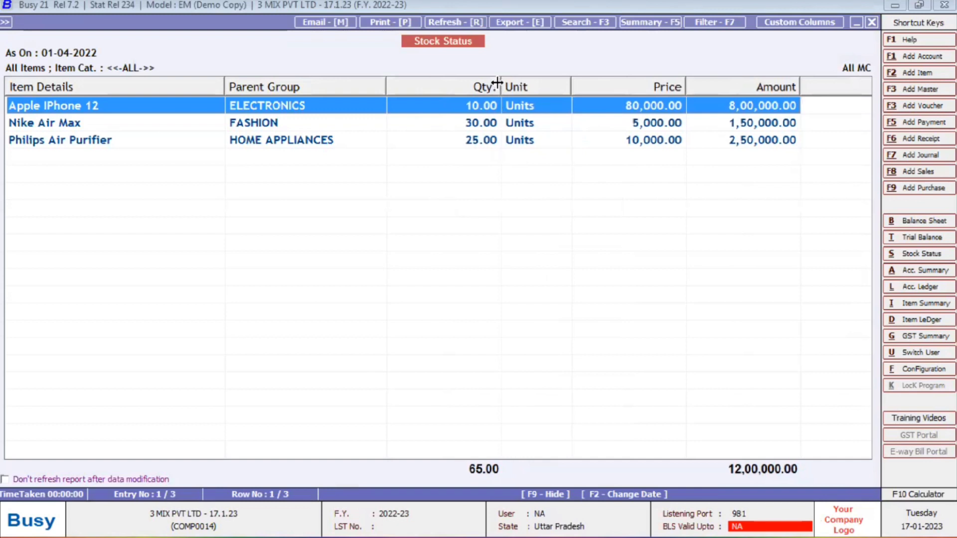
{"action": "left_click_drag", "start_coordinate": [501, 86], "coordinate": [463, 87]}
{"action": "left_click_drag", "start_coordinate": [648, 87], "coordinate": [622, 86]}
{"action": "left_click_drag", "start_coordinate": [735, 87], "coordinate": [718, 88]}
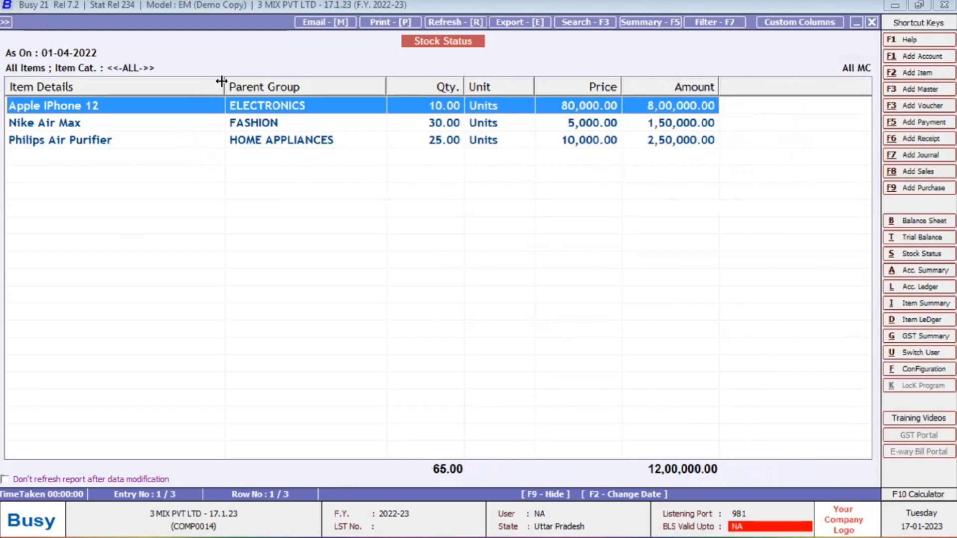
{"action": "left_click_drag", "start_coordinate": [222, 85], "coordinate": [166, 86]}
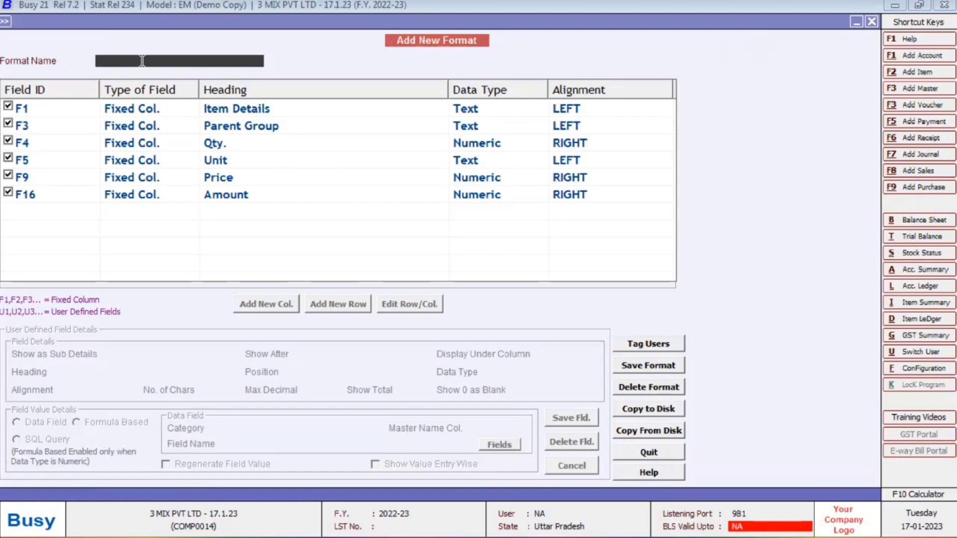
- Name the new custom column format Improve and go through its fixed columns to Amount
{"action": "type", "text": "improve"}
{"action": "key", "text": "Return"}
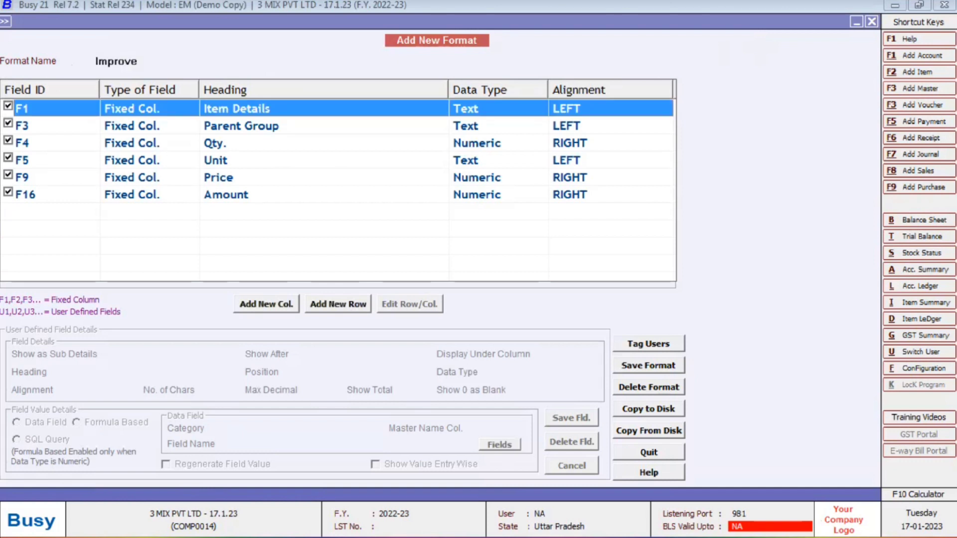
{"action": "key", "text": "Down"}
{"action": "key", "text": "Down"}
{"action": "key", "text": "Down"}
{"action": "key", "text": "Down"}
{"action": "key", "text": "Down"}
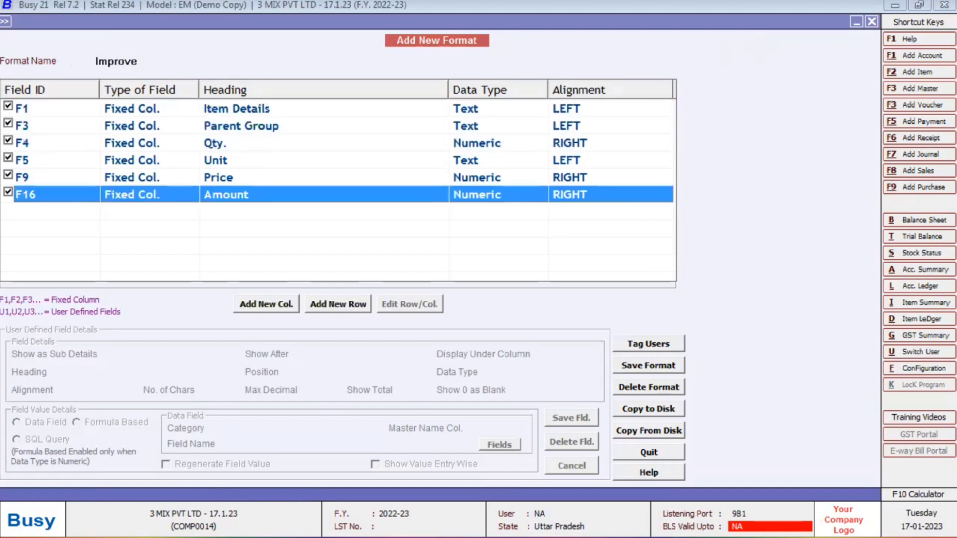
- Add a new column headed SKU as the last column, with Text data type, CENTER alignment and 40 characters
{"action": "left_click", "coordinate": [289, 305]}
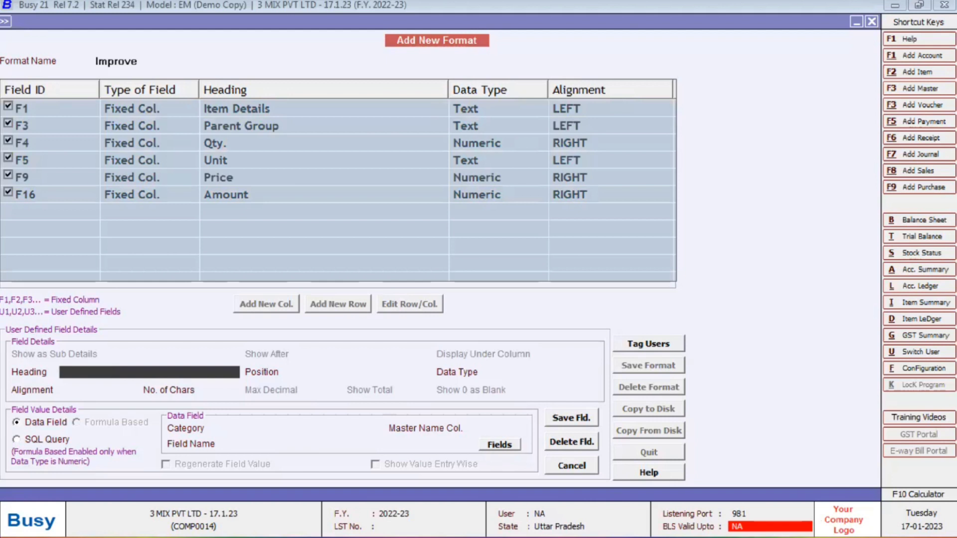
{"action": "type", "text": "SKU"}
{"action": "key", "text": "Return"}
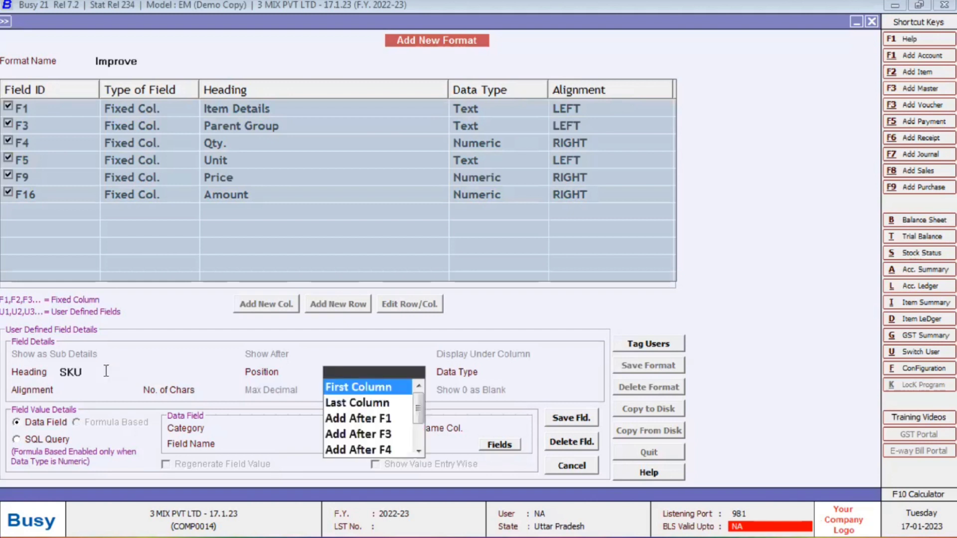
{"action": "key", "text": "Down"}
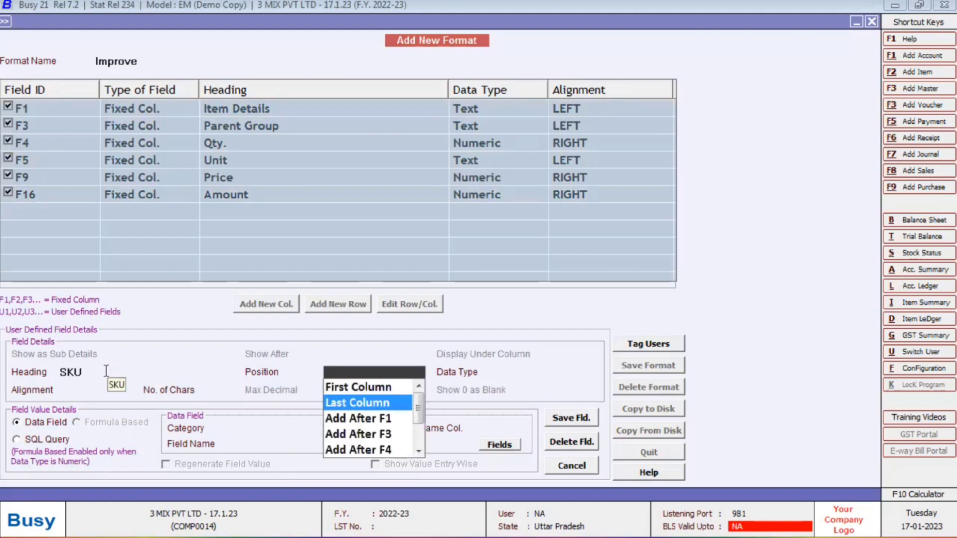
{"action": "key", "text": "Return"}
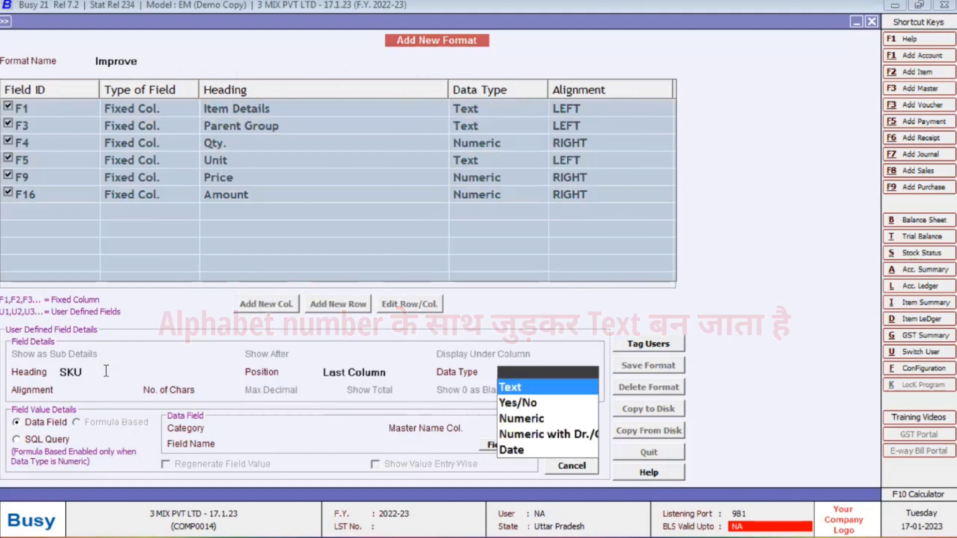
{"action": "key", "text": "Return"}
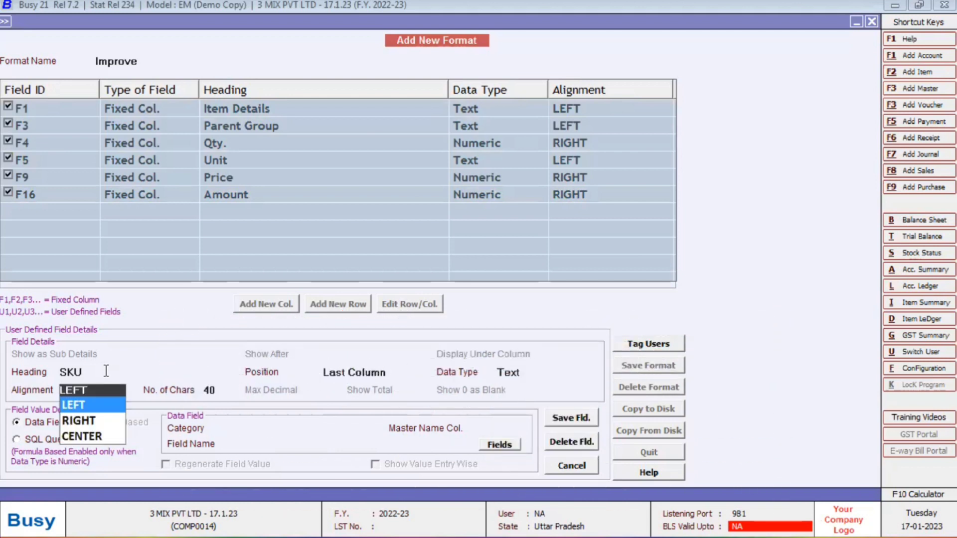
{"action": "key", "text": "Down"}
{"action": "key", "text": "Down"}
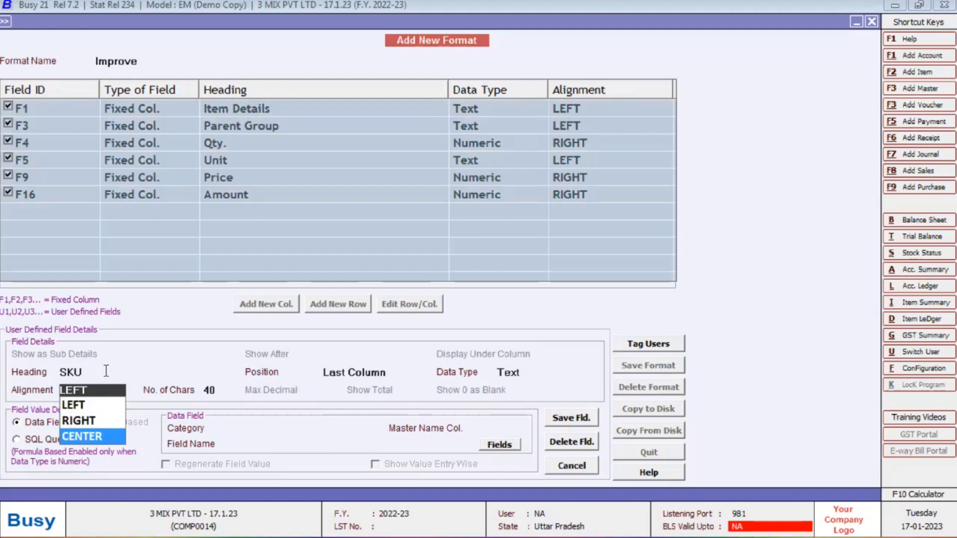
{"action": "key", "text": "Return"}
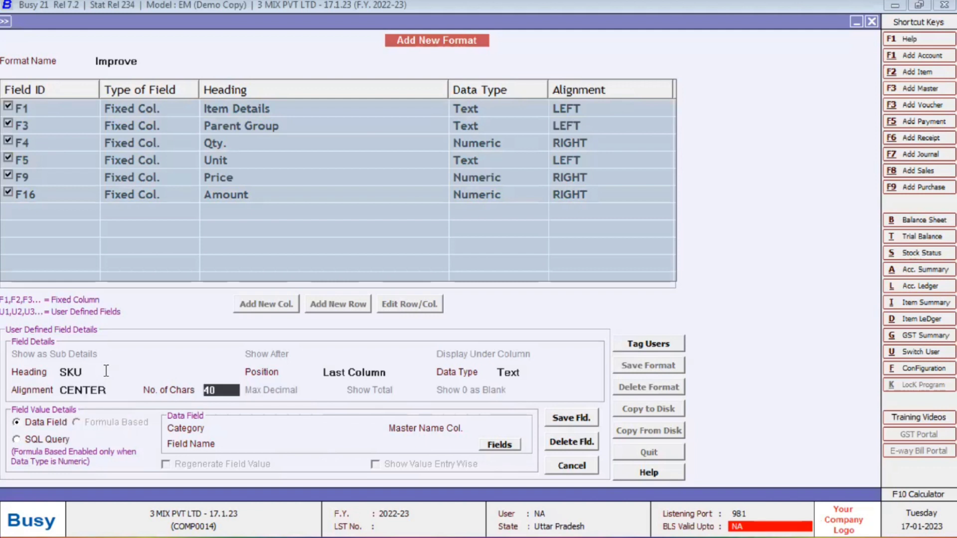
{"action": "key", "text": "Return"}
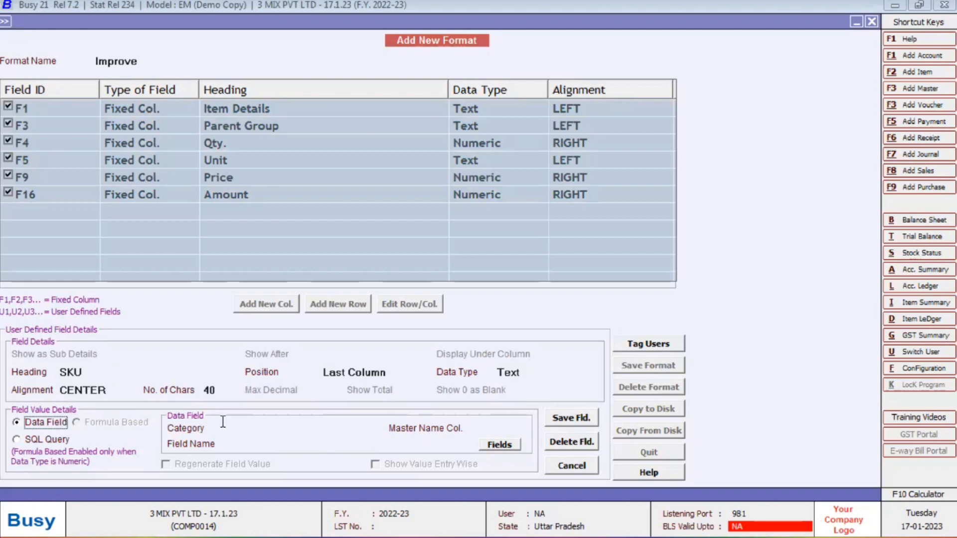
- Set the SKU column's data field category to Item Master and its item name column to F1
{"action": "left_click", "coordinate": [243, 428]}
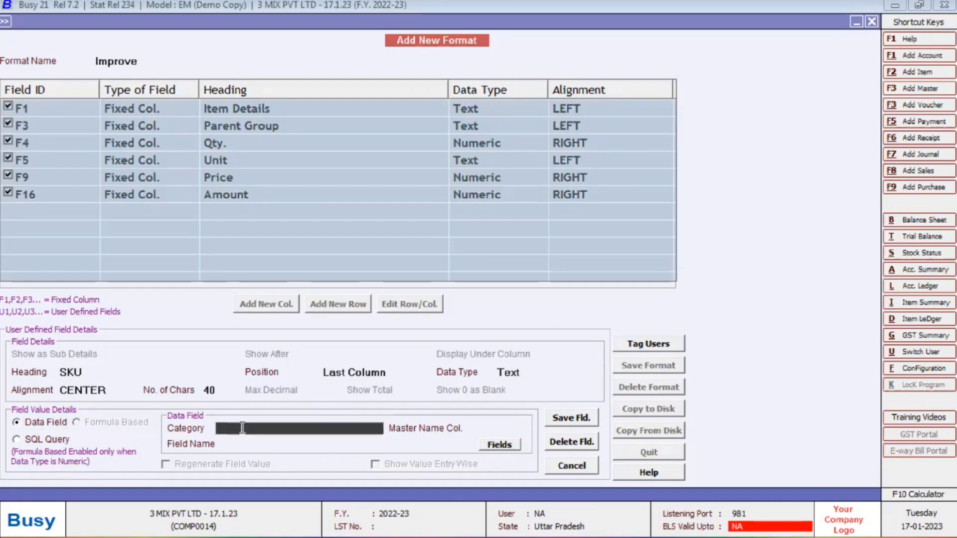
{"action": "left_click", "coordinate": [242, 427]}
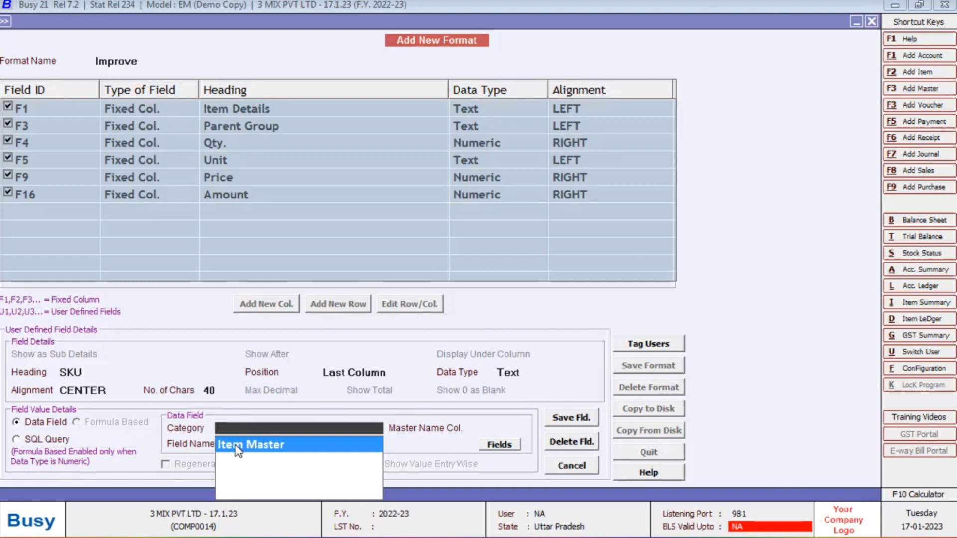
{"action": "left_click", "coordinate": [282, 445]}
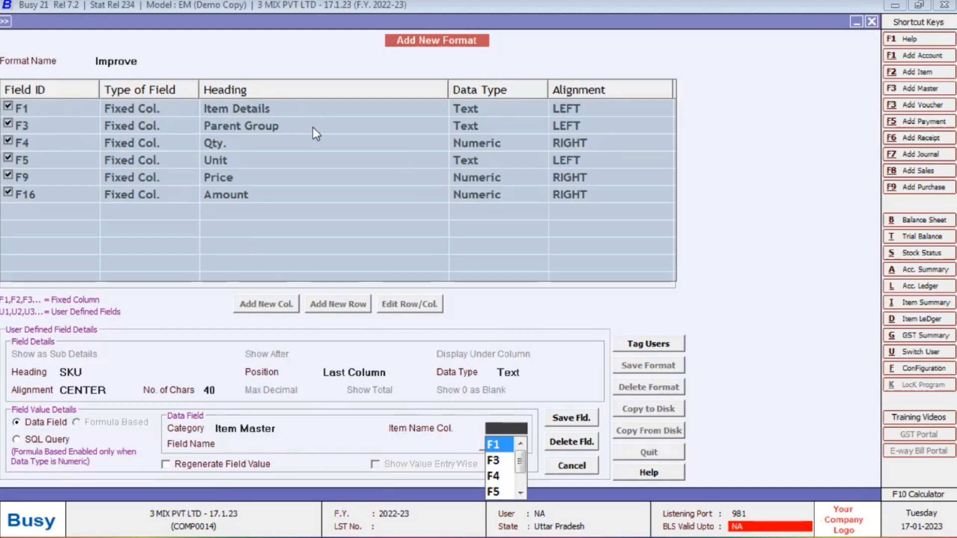
{"action": "left_click", "coordinate": [502, 448]}
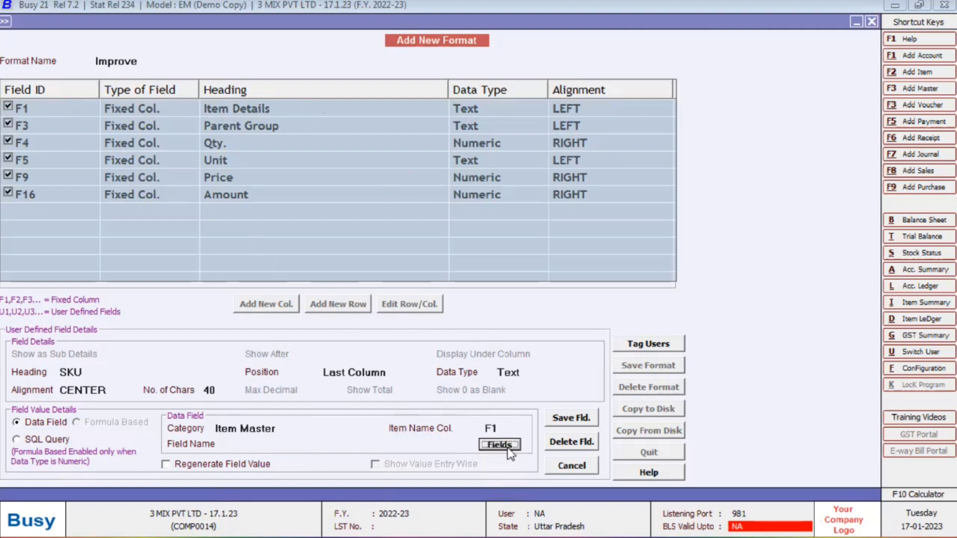
- Look through the ITEM category of available data fields for one that can supply the SKU column's value
{"action": "left_click", "coordinate": [508, 449]}
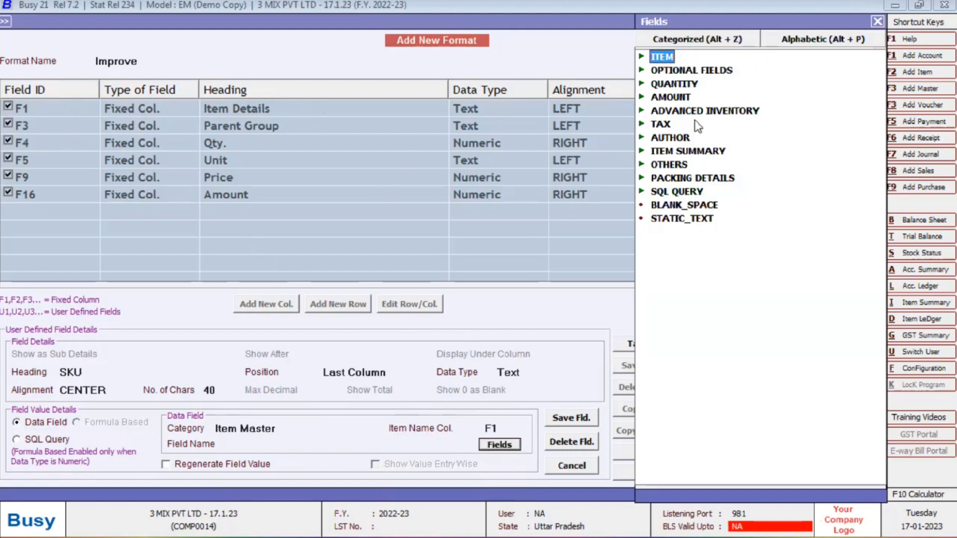
{"action": "double_click", "coordinate": [664, 58]}
{"action": "key", "text": "Down"}
{"action": "key", "text": "Down"}
{"action": "key", "text": "Down"}
{"action": "key", "text": "Down"}
{"action": "key", "text": "Down"}
{"action": "key", "text": "Down"}
{"action": "key", "text": "Down"}
{"action": "key", "text": "Down"}
{"action": "key", "text": "Down"}
{"action": "key", "text": "Down"}
{"action": "key", "text": "Down"}
{"action": "key", "text": "Down"}
{"action": "key", "text": "Down"}
{"action": "key", "text": "Down"}
{"action": "key", "text": "Down"}
{"action": "key", "text": "Down"}
{"action": "key", "text": "Down"}
{"action": "key", "text": "Down"}
{"action": "key", "text": "Down"}
{"action": "key", "text": "Down"}
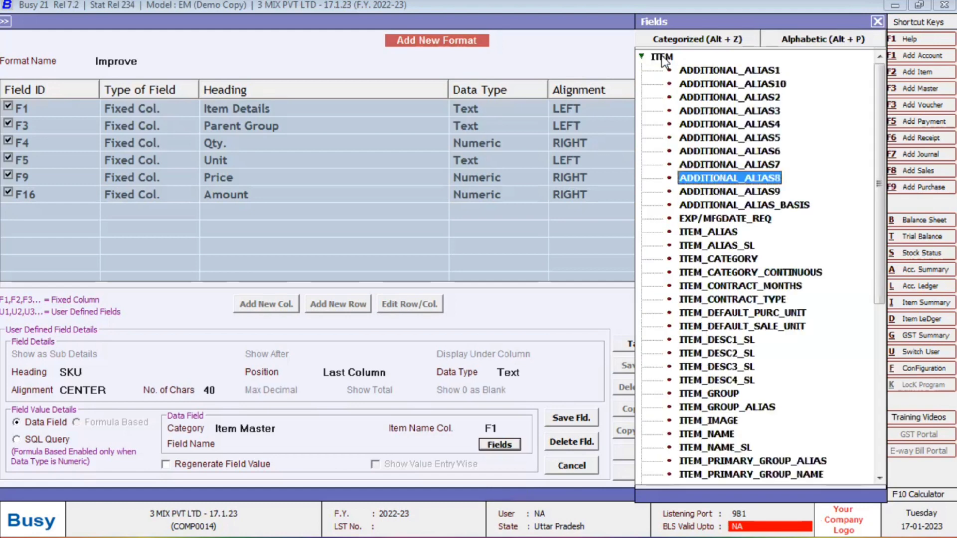
{"action": "key", "text": "Down"}
{"action": "key", "text": "Down"}
{"action": "key", "text": "Down"}
{"action": "key", "text": "Down"}
{"action": "key", "text": "Down"}
{"action": "key", "text": "Down"}
{"action": "key", "text": "Down"}
{"action": "key", "text": "Down"}
{"action": "key", "text": "Down"}
{"action": "key", "text": "Down"}
{"action": "key", "text": "Down"}
{"action": "key", "text": "Down"}
{"action": "key", "text": "Down"}
{"action": "key", "text": "Down"}
{"action": "key", "text": "Down"}
{"action": "key", "text": "Down"}
{"action": "key", "text": "Down"}
{"action": "key", "text": "Down"}
{"action": "key", "text": "Down"}
{"action": "key", "text": "Down"}
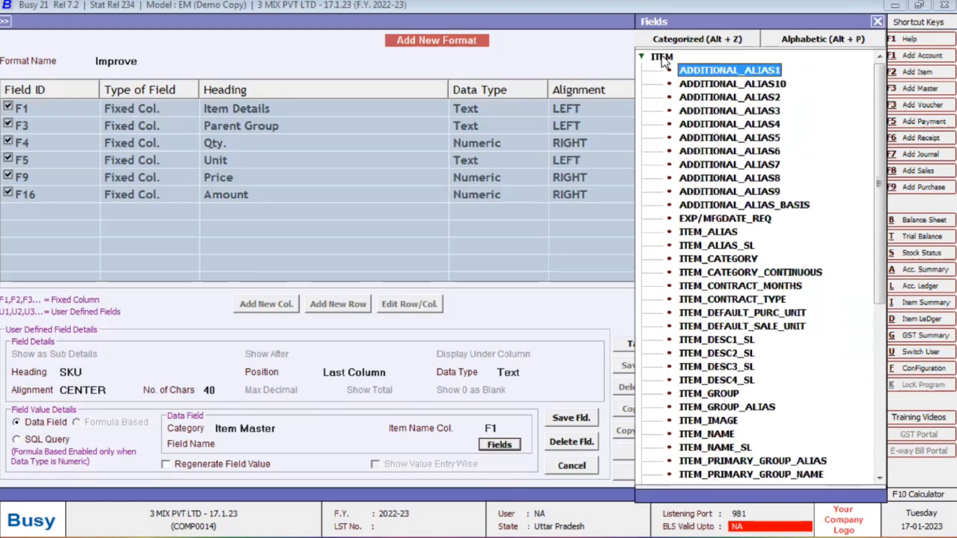
{"action": "key", "text": "Down"}
{"action": "key", "text": "Down"}
{"action": "key", "text": "Down"}
{"action": "key", "text": "Down"}
{"action": "key", "text": "Down"}
{"action": "key", "text": "Down"}
{"action": "key", "text": "Down"}
{"action": "key", "text": "Down"}
{"action": "key", "text": "Down"}
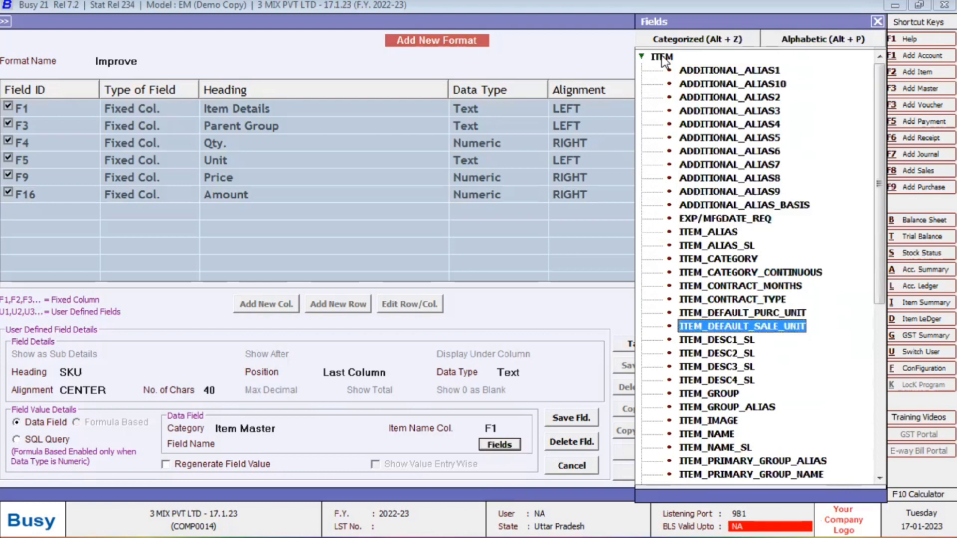
{"action": "key", "text": "Down"}
{"action": "key", "text": "Down"}
{"action": "key", "text": "Down"}
{"action": "key", "text": "Down"}
{"action": "key", "text": "Down"}
{"action": "key", "text": "Down"}
{"action": "key", "text": "Down"}
{"action": "key", "text": "Up"}
{"action": "key", "text": "Up"}
{"action": "key", "text": "Up"}
{"action": "key", "text": "Up"}
{"action": "key", "text": "Up"}
{"action": "key", "text": "Up"}
{"action": "key", "text": "Up"}
{"action": "key", "text": "Up"}
{"action": "key", "text": "Up"}
{"action": "key", "text": "Up"}
{"action": "key", "text": "Up"}
{"action": "key", "text": "Up"}
{"action": "key", "text": "Up"}
{"action": "key", "text": "Up"}
{"action": "key", "text": "Up"}
{"action": "key", "text": "Up"}
{"action": "key", "text": "Up"}
{"action": "key", "text": "Up"}
{"action": "key", "text": "Up"}
{"action": "key", "text": "Up"}
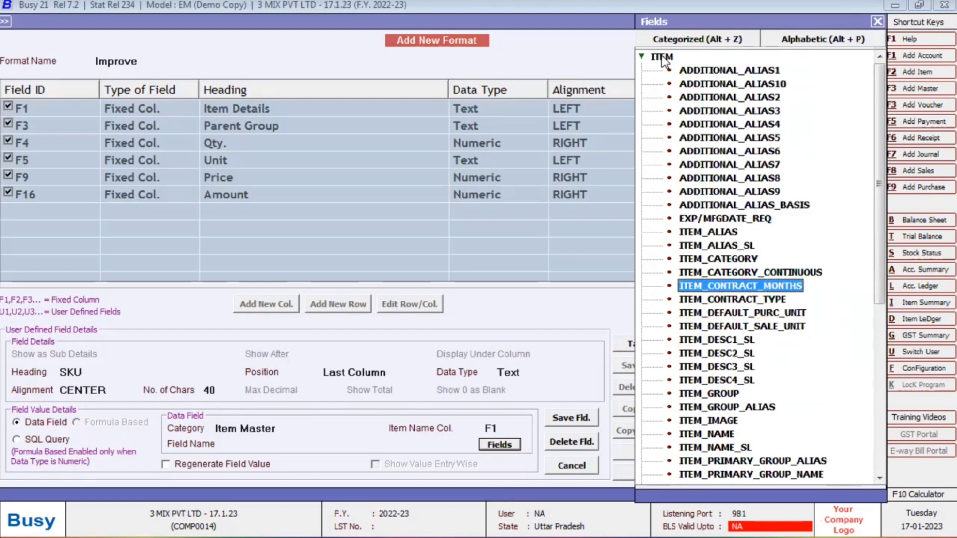
{"action": "key", "text": "Up"}
{"action": "key", "text": "Up"}
{"action": "key", "text": "Up"}
{"action": "key", "text": "Left"}
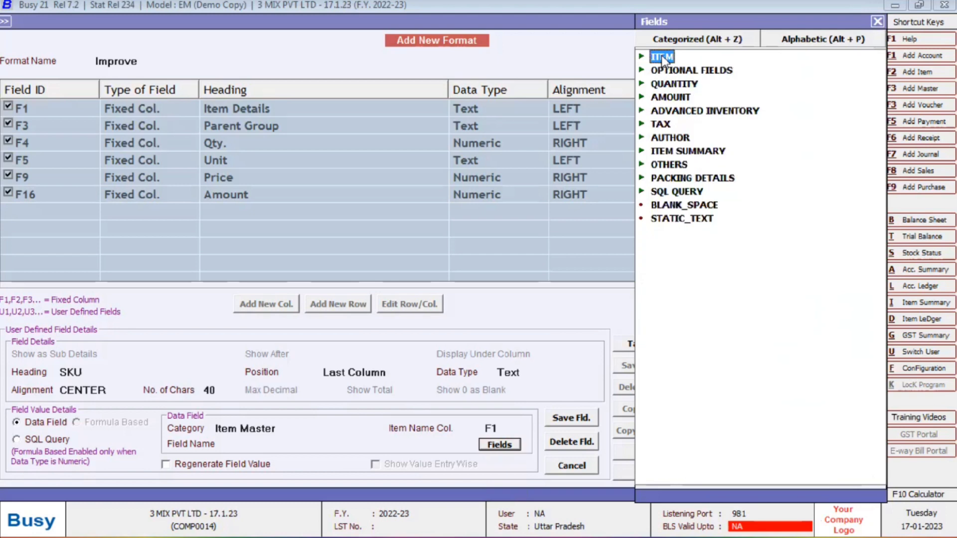
- Set the SKU column's field name to ITEM_DESC1 from the optional fields and save the column details
{"action": "key", "text": "Down"}
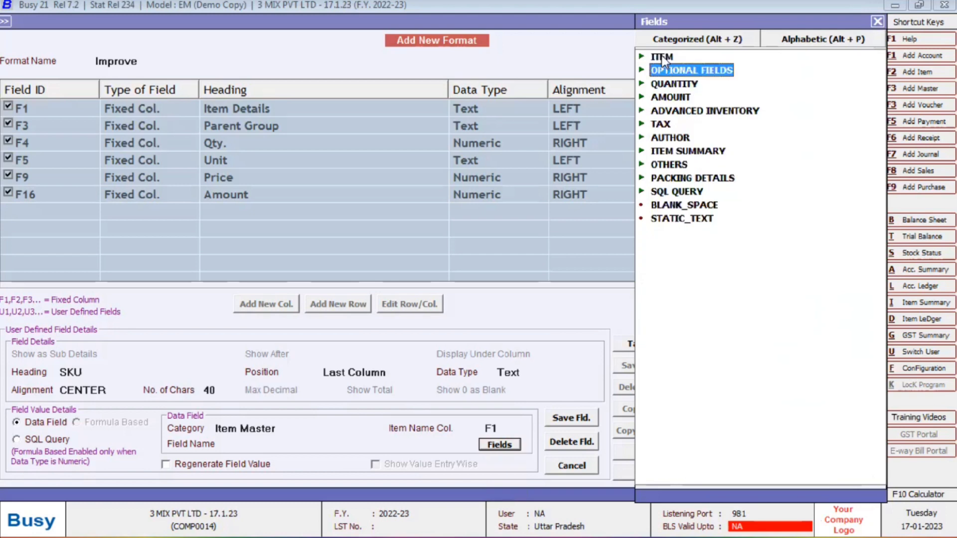
{"action": "key", "text": "Right"}
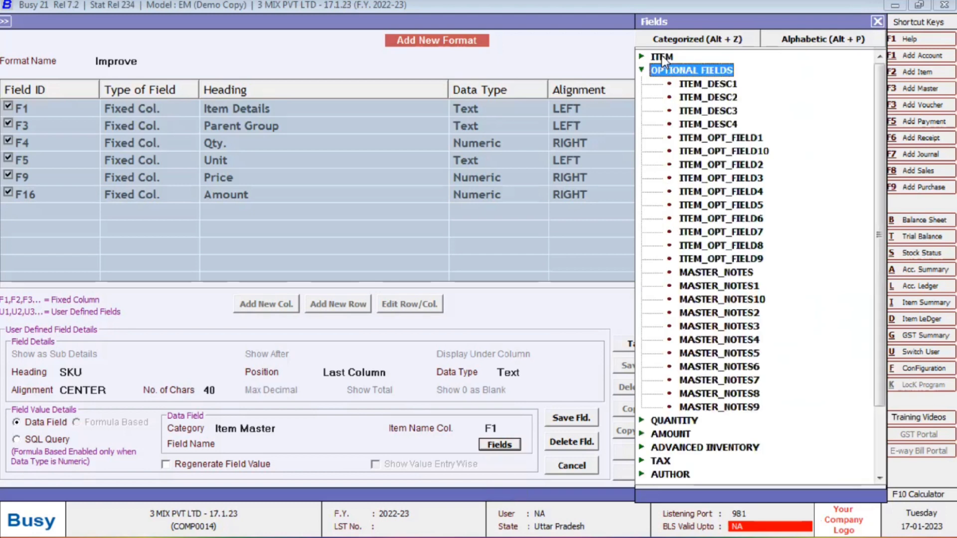
{"action": "key", "text": "Down"}
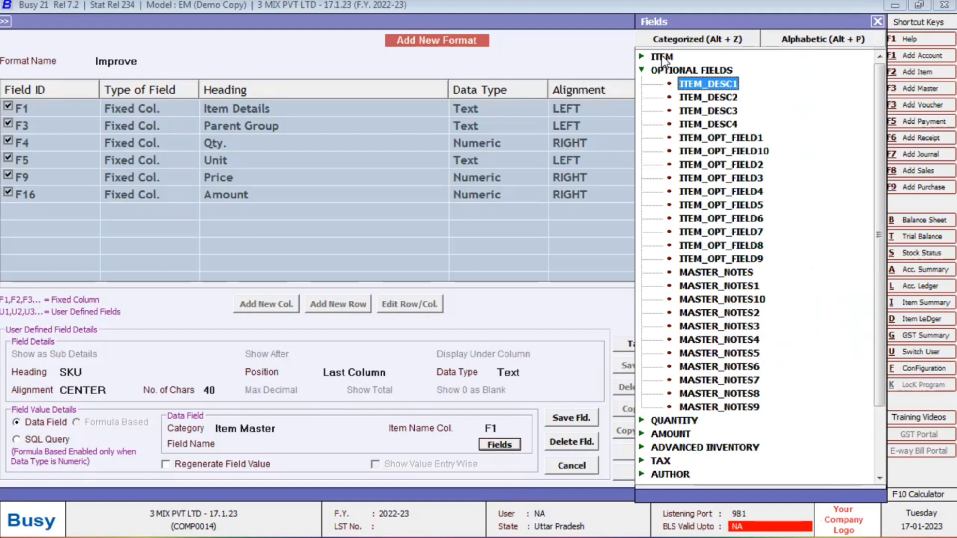
{"action": "key", "text": "Return"}
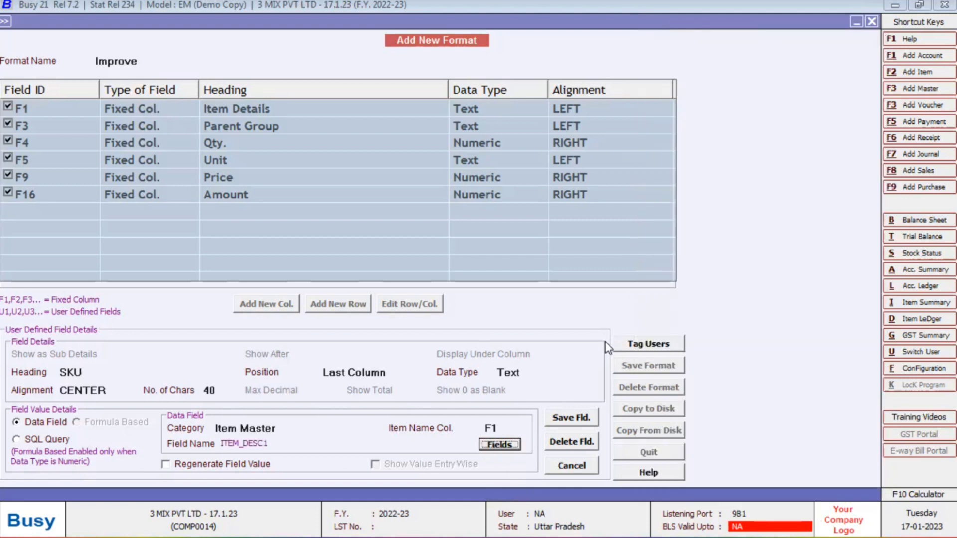
{"action": "left_click", "coordinate": [583, 419]}
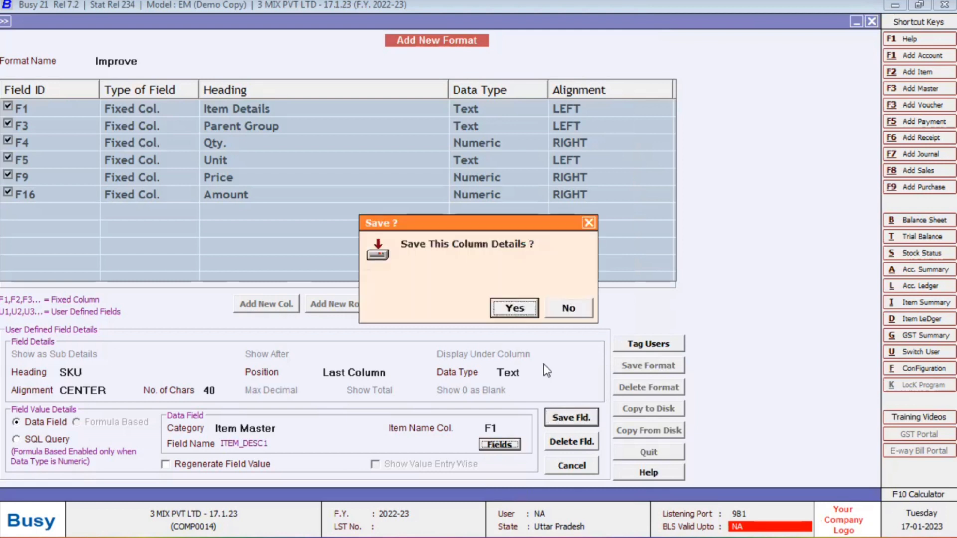
{"action": "left_click", "coordinate": [519, 306]}
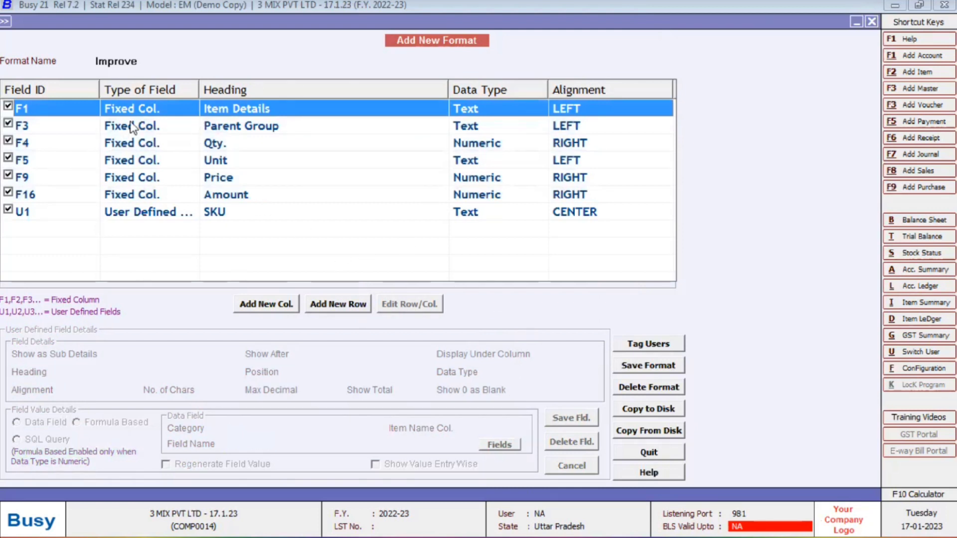
- Close the Improve format editor and leave the stock status report so it can be reloaded
{"action": "key", "text": "Escape"}
{"action": "left_click", "coordinate": [572, 308]}
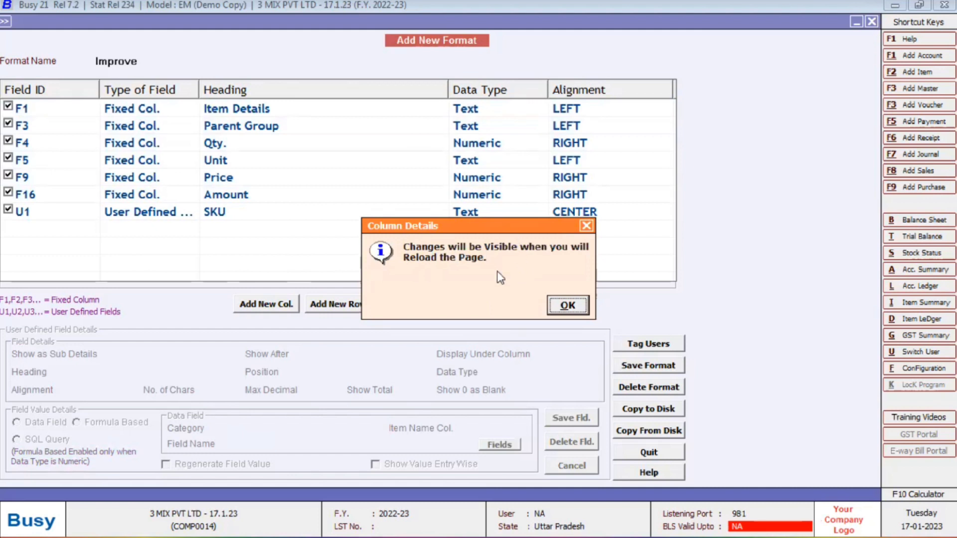
{"action": "left_click", "coordinate": [568, 306]}
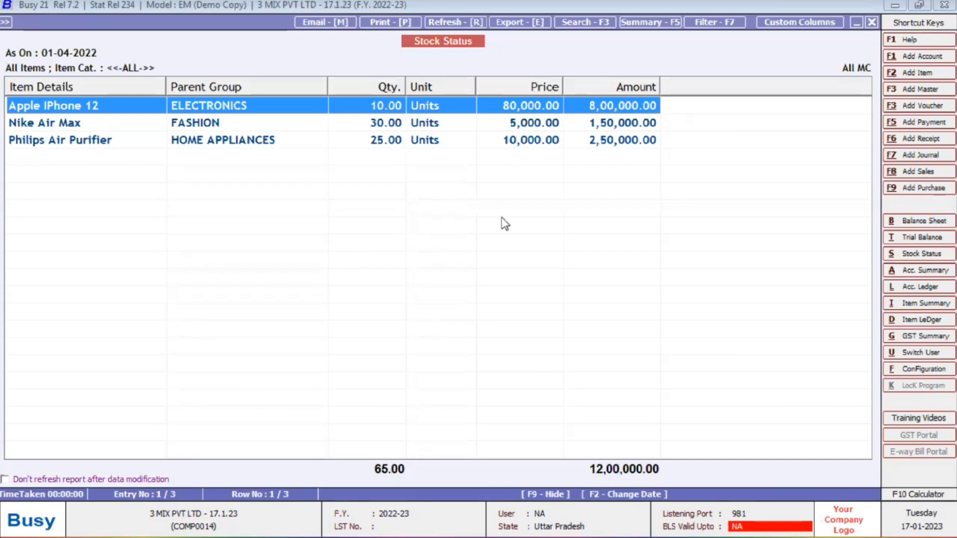
{"action": "key", "text": "Escape"}
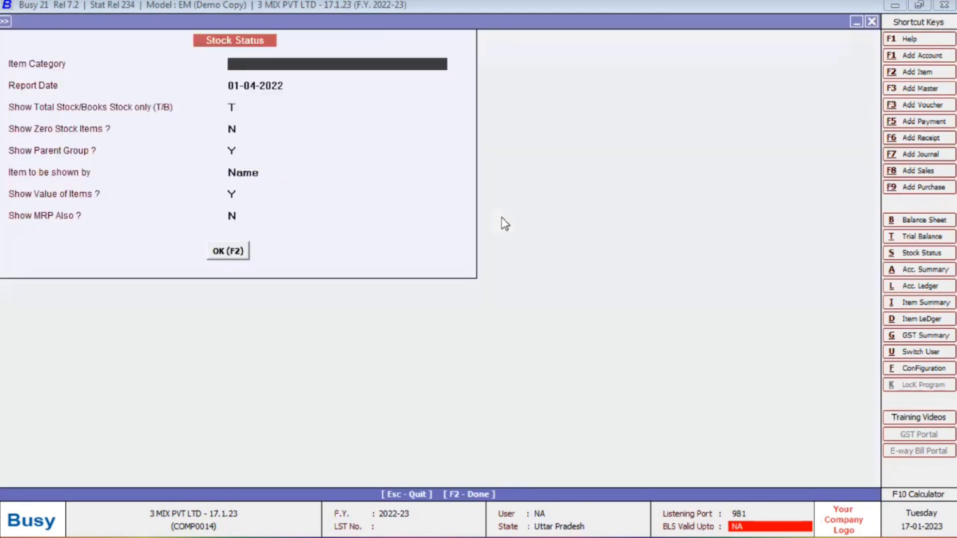
{"action": "key", "text": "Escape"}
{"action": "key", "text": "Escape"}
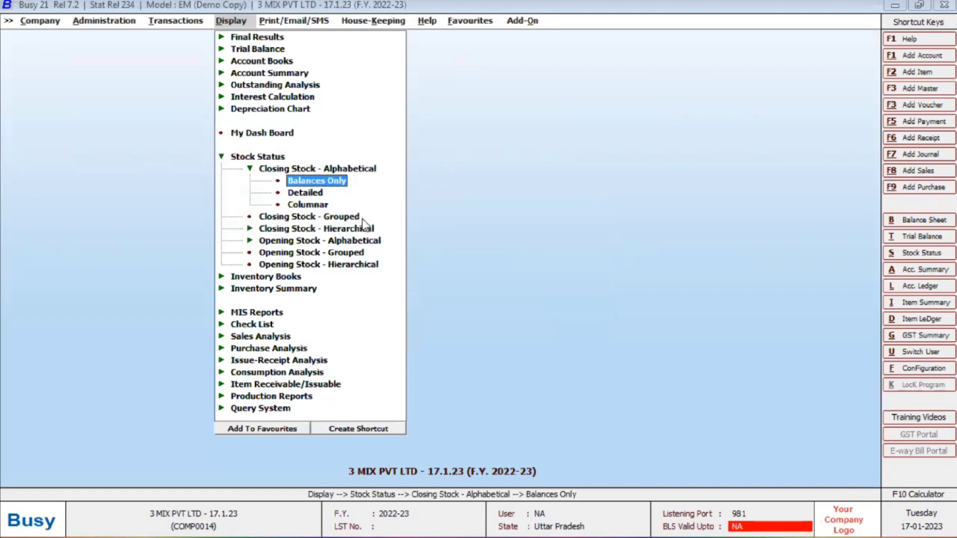
- Open the alphabetical closing stock Balances Only report for all MC with the Improve format, all item categories and report date 01-04-2022
{"action": "left_click", "coordinate": [306, 181]}
{"action": "left_click", "coordinate": [423, 289]}
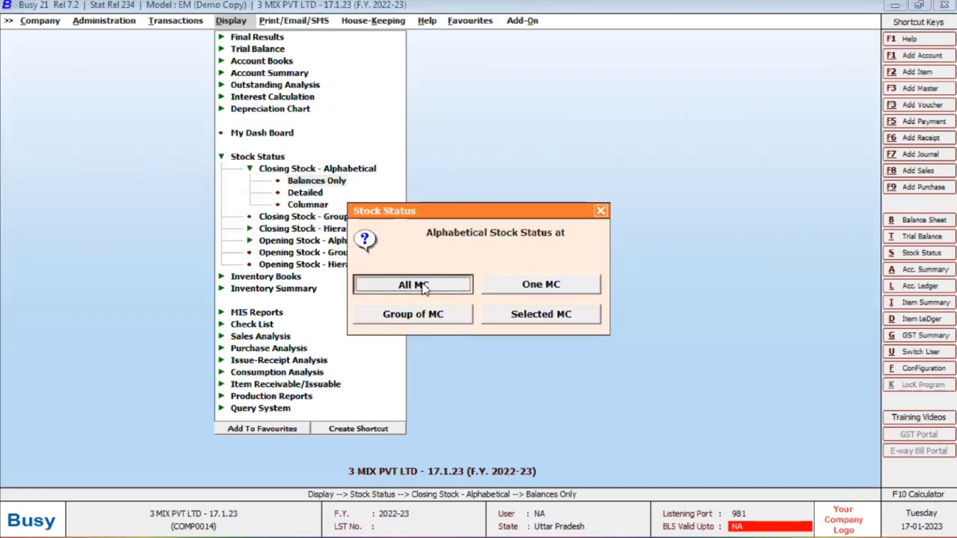
{"action": "left_click", "coordinate": [422, 287]}
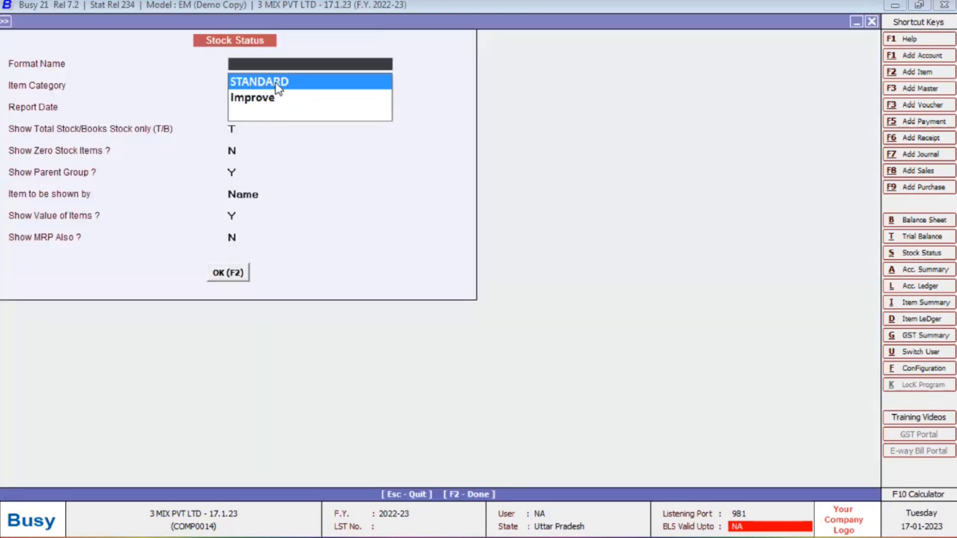
{"action": "left_click", "coordinate": [275, 100]}
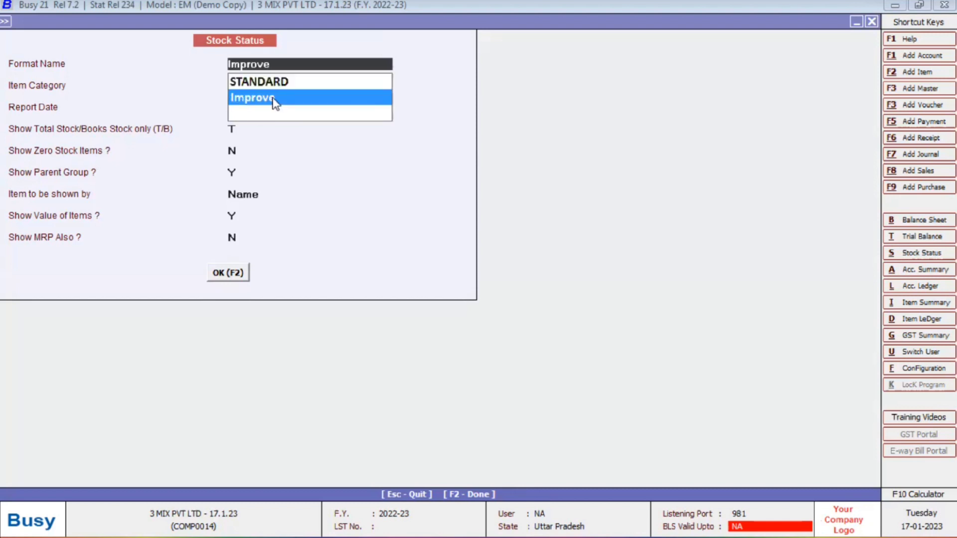
{"action": "left_click", "coordinate": [274, 99]}
{"action": "left_click", "coordinate": [273, 104]}
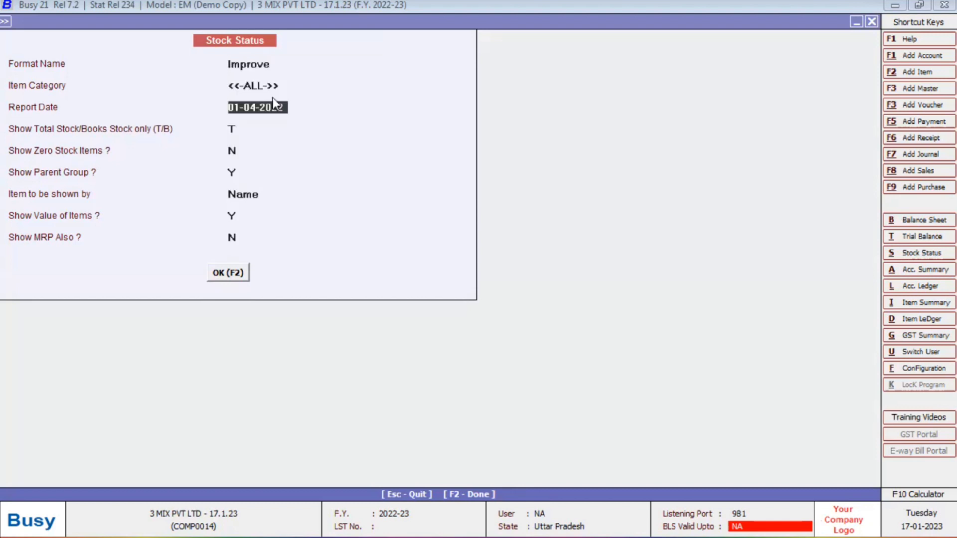
{"action": "key", "text": "Return"}
{"action": "key", "text": "Return"}
{"action": "key", "text": "Return"}
{"action": "key", "text": "Return"}
{"action": "key", "text": "Return"}
{"action": "key", "text": "Return"}
{"action": "key", "text": "Return"}
{"action": "key", "text": "Return"}
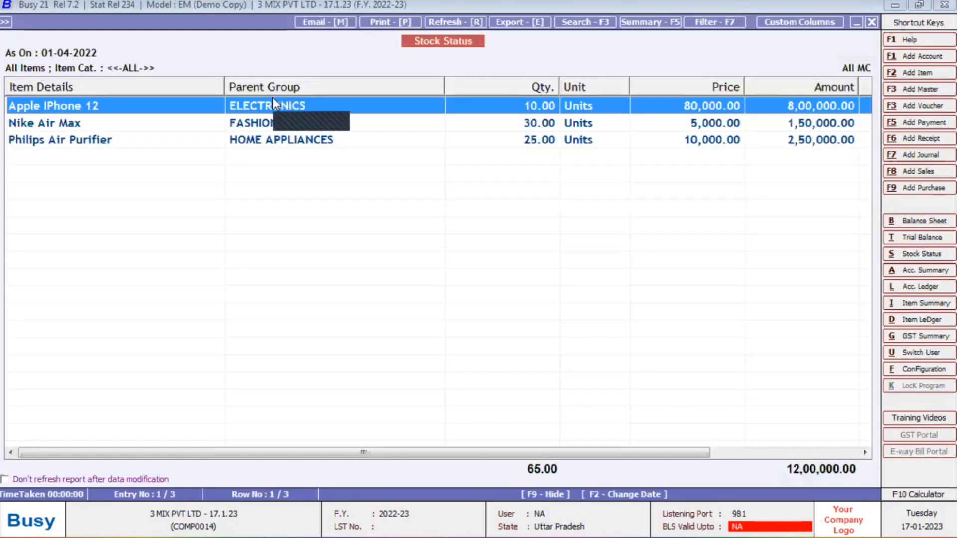
- Narrow the report's Item Details, Parent Group, Qty., Price, Amount and SKU columns so all of them fit in view
{"action": "left_click_drag", "start_coordinate": [226, 80], "coordinate": [142, 82]}
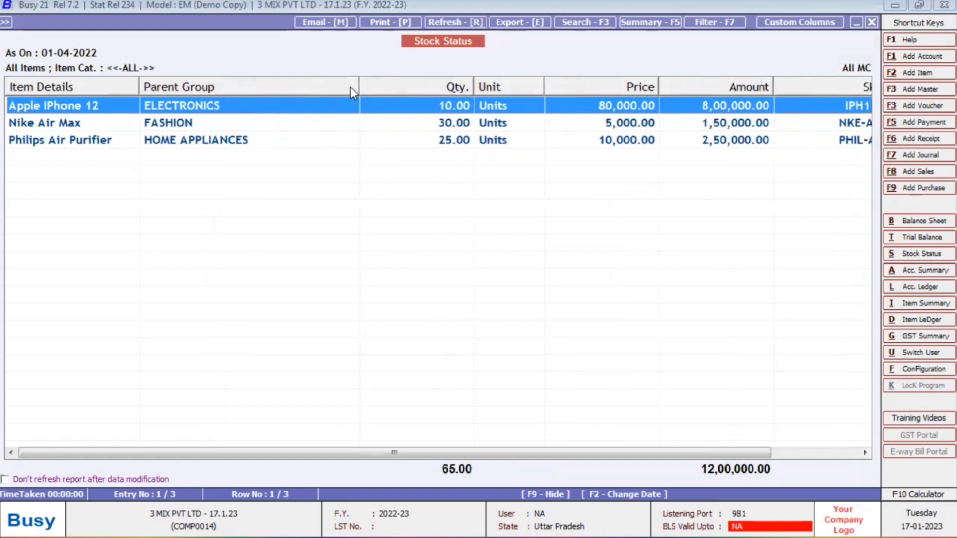
{"action": "left_click_drag", "start_coordinate": [355, 87], "coordinate": [271, 89]}
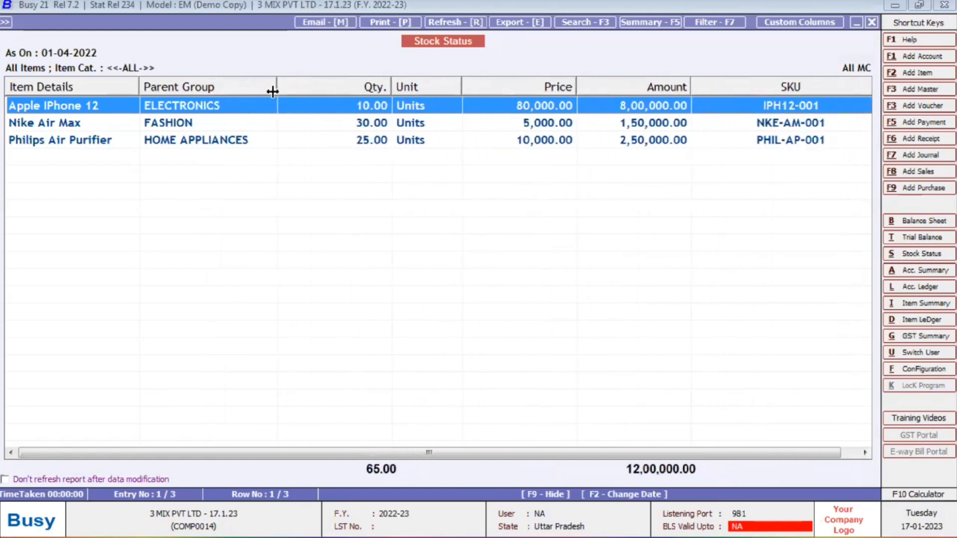
{"action": "left_click_drag", "start_coordinate": [391, 86], "coordinate": [357, 87]}
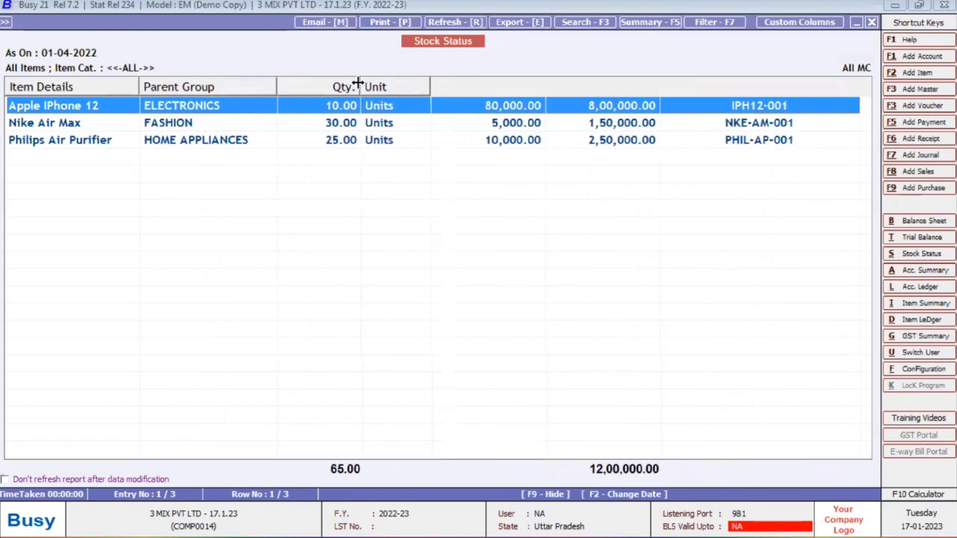
{"action": "left_click_drag", "start_coordinate": [541, 82], "coordinate": [527, 84]}
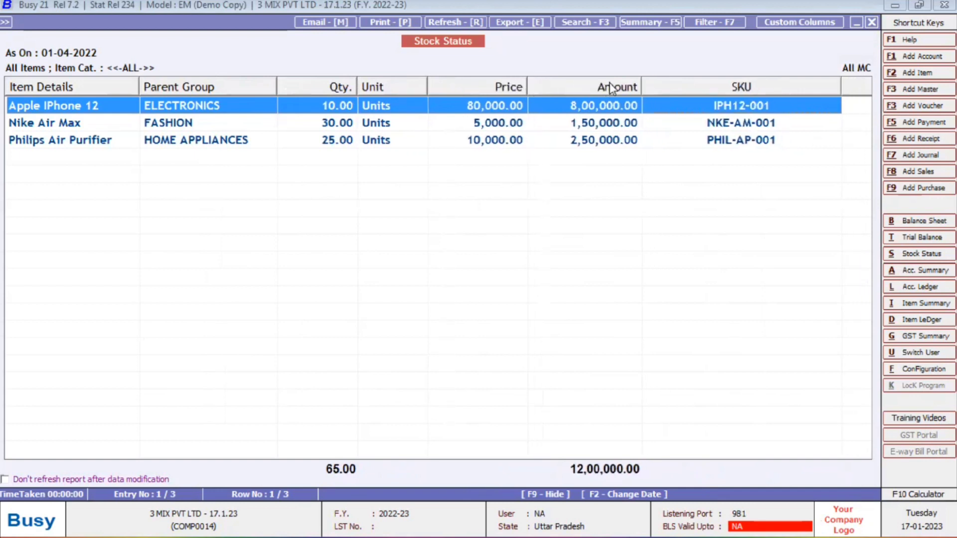
{"action": "left_click_drag", "start_coordinate": [638, 86], "coordinate": [632, 86]}
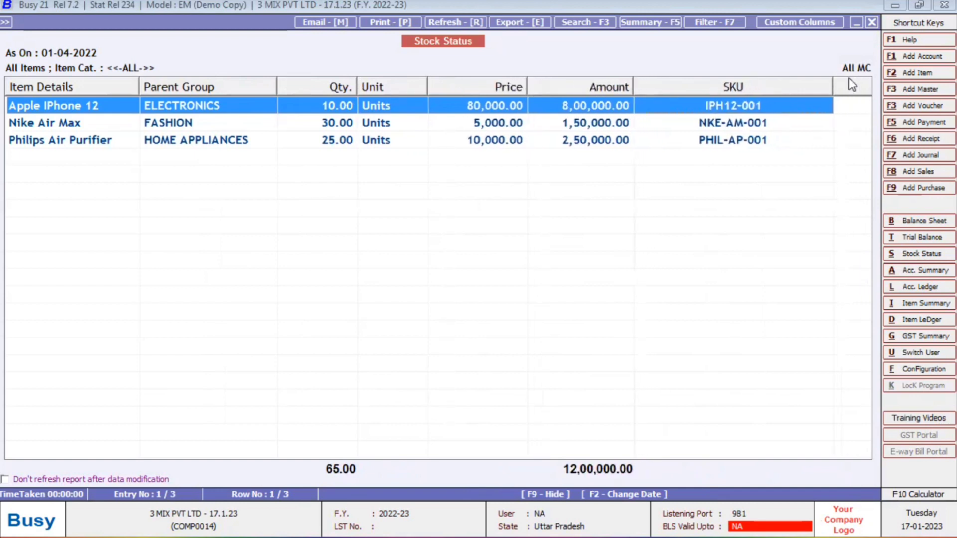
{"action": "left_click_drag", "start_coordinate": [832, 84], "coordinate": [803, 85]}
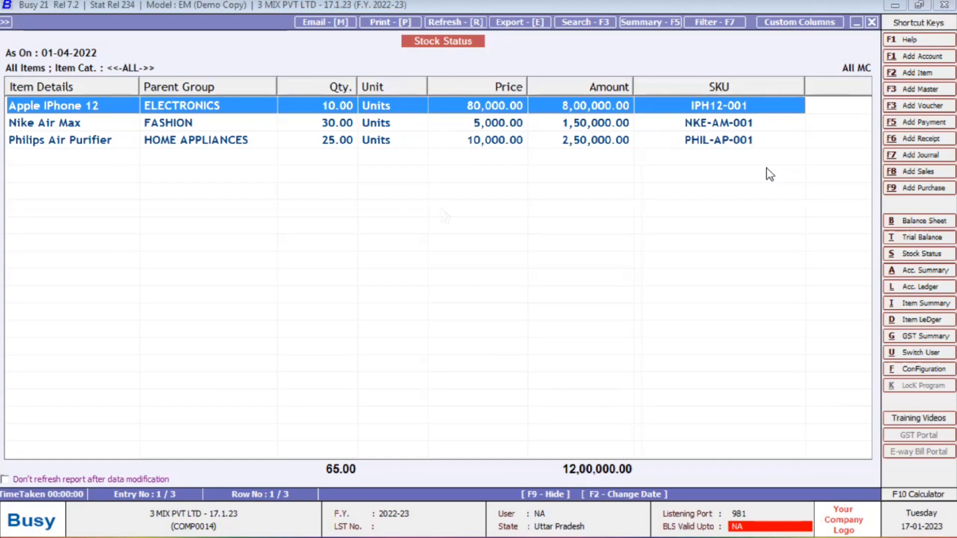
- Close the stock report and the current company, and open the company 3 MIX PVT LTD with code COMP0013
{"action": "key", "text": "Escape"}
{"action": "key", "text": "Escape"}
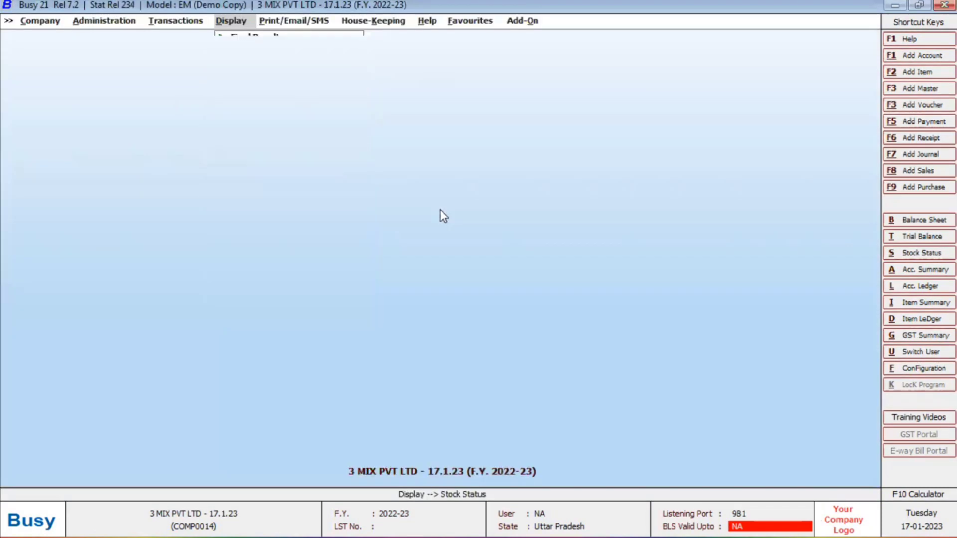
{"action": "key", "text": "Escape"}
{"action": "left_click", "coordinate": [525, 309]}
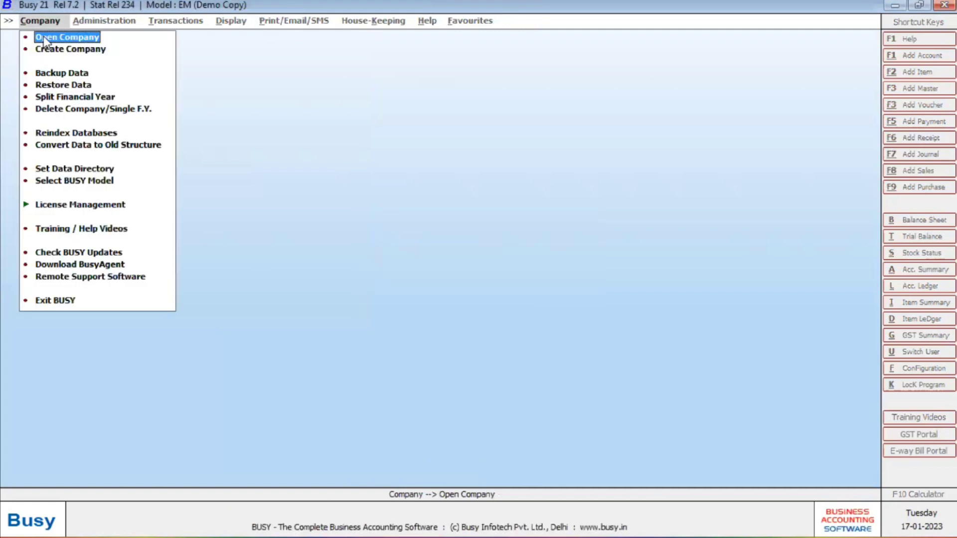
{"action": "left_click", "coordinate": [41, 36]}
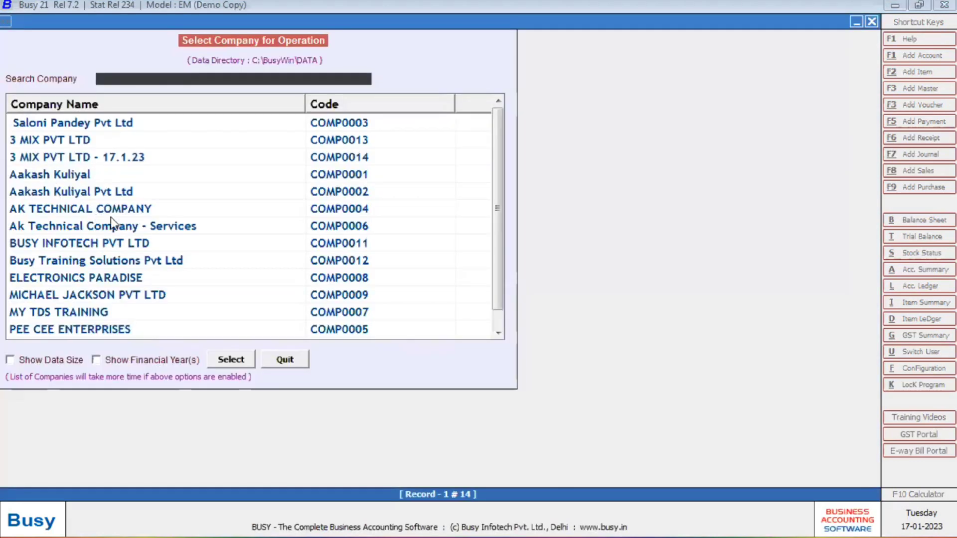
{"action": "left_click", "coordinate": [87, 140]}
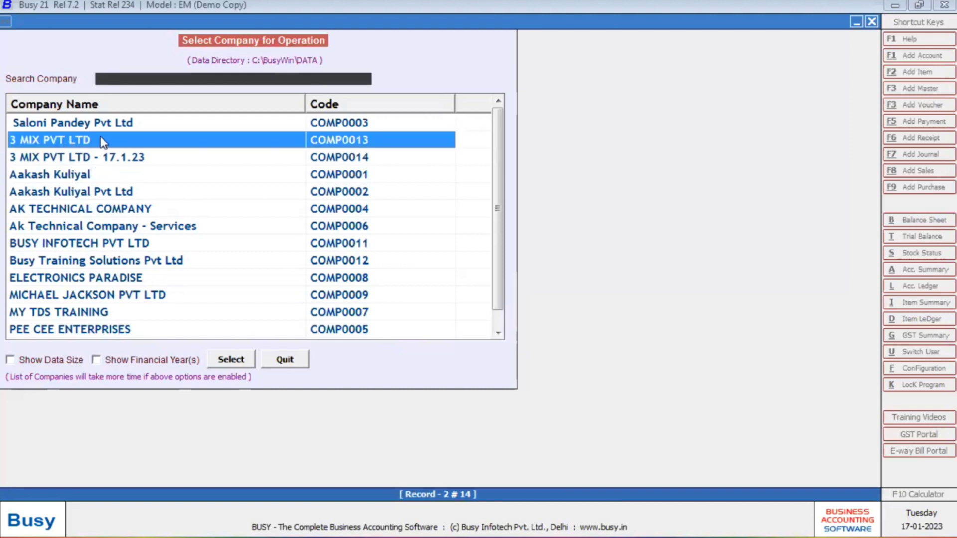
{"action": "left_click", "coordinate": [231, 358]}
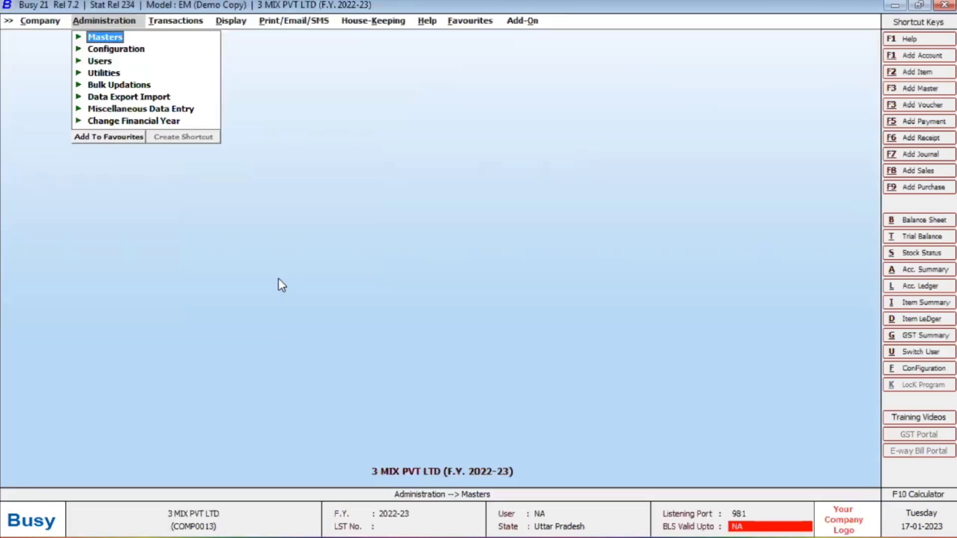
- Start the Balances Only version of the alphabetical closing stock report
{"action": "key", "text": "Right"}
{"action": "key", "text": "Right"}
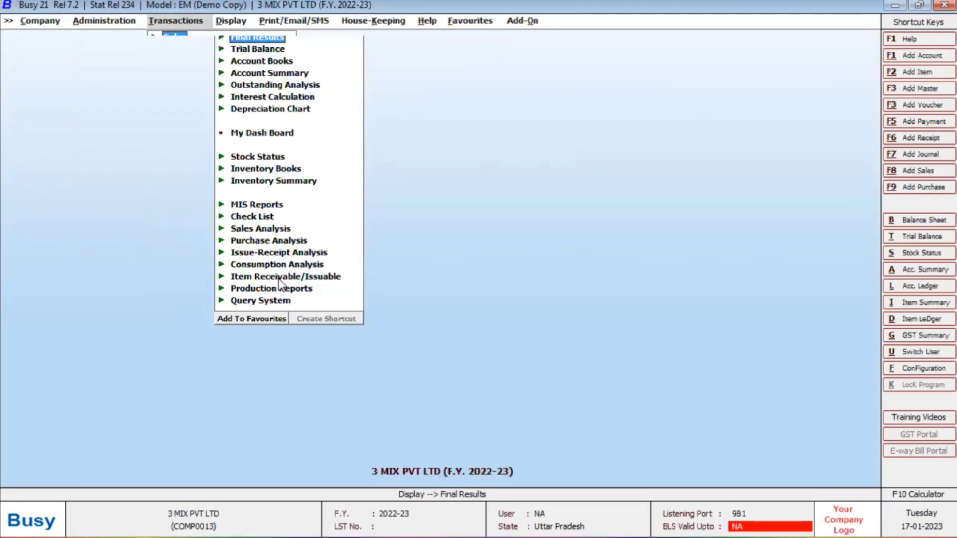
{"action": "key", "text": "Down"}
{"action": "key", "text": "Down"}
{"action": "key", "text": "Down"}
{"action": "key", "text": "Down"}
{"action": "key", "text": "Down"}
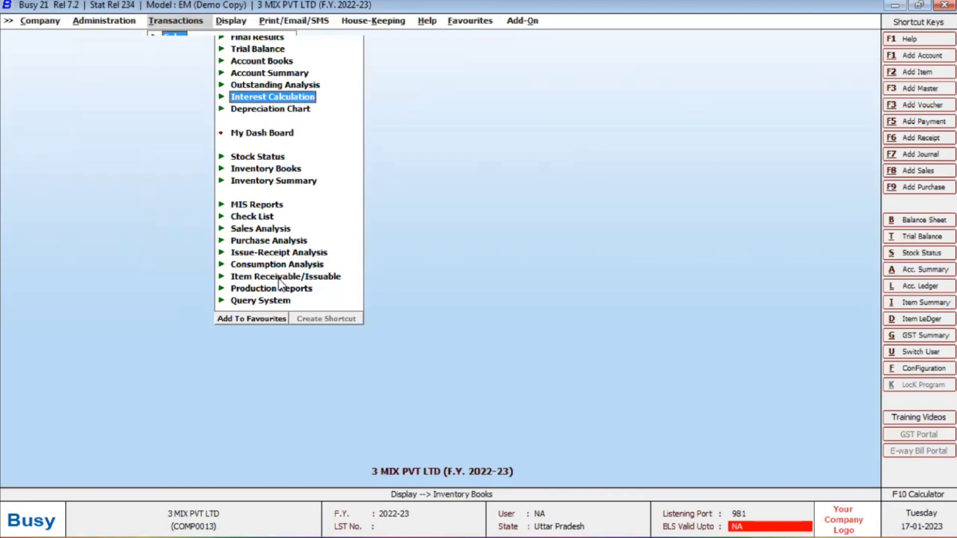
{"action": "key", "text": "Down"}
{"action": "key", "text": "Down"}
{"action": "key", "text": "Down"}
{"action": "key", "text": "Return"}
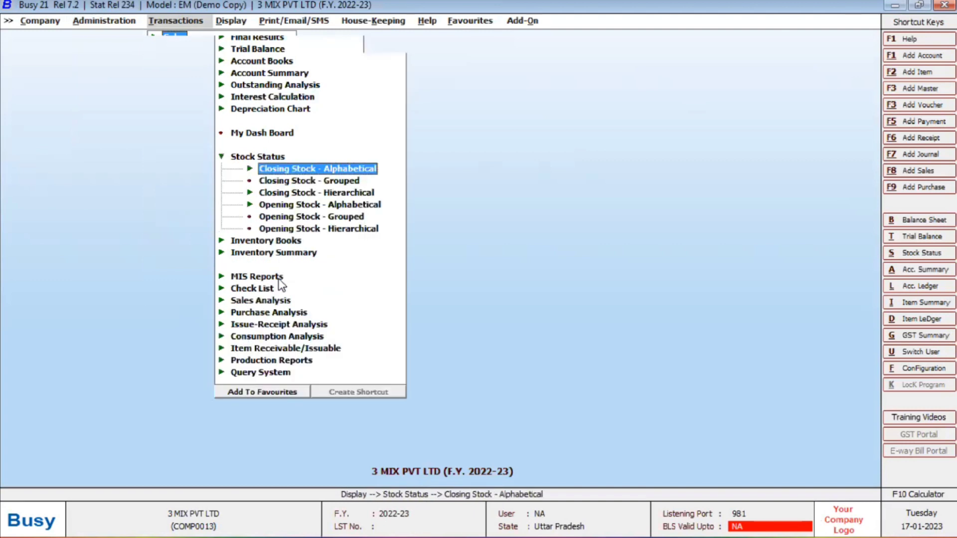
{"action": "key", "text": "Return"}
{"action": "key", "text": "Return"}
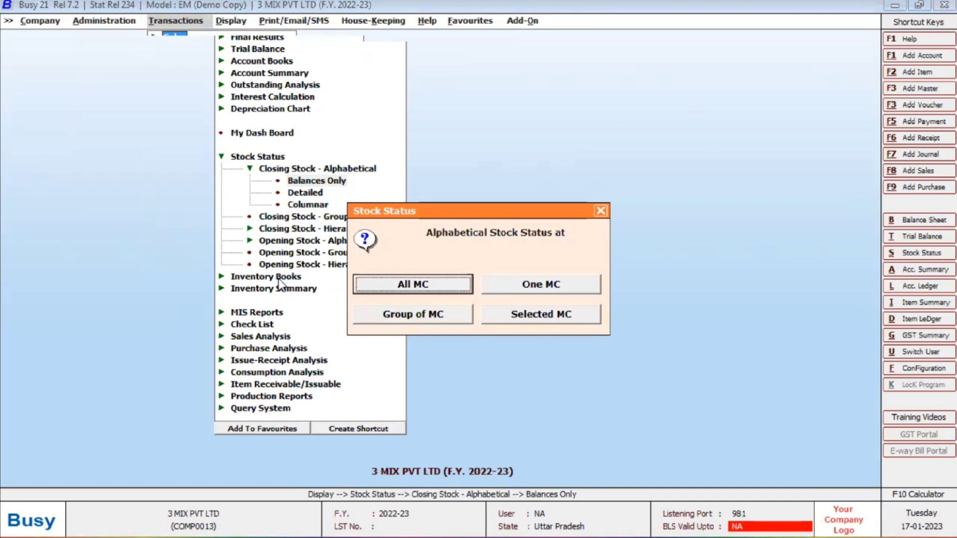
- Restrict the stock status report to One MC and include All Items
{"action": "key", "text": "Right"}
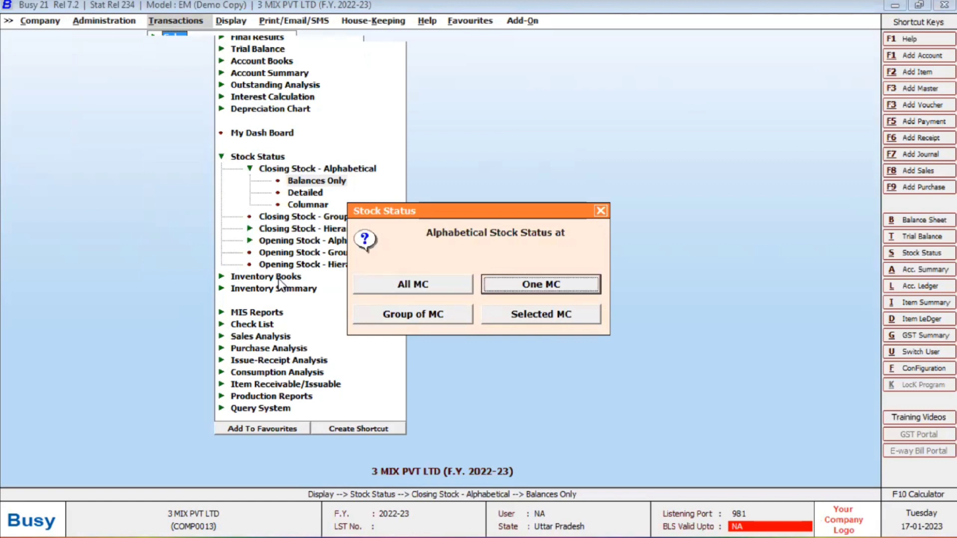
{"action": "key", "text": "Return"}
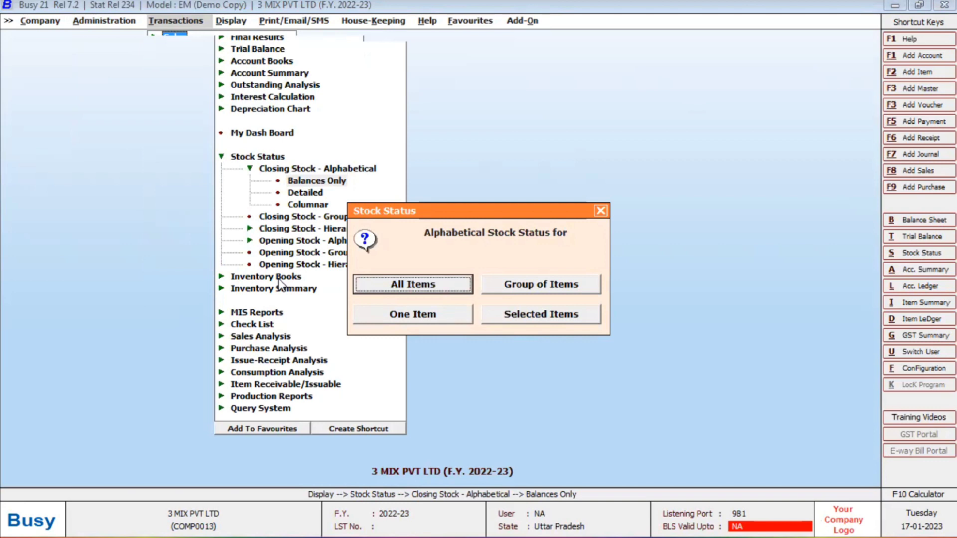
{"action": "key", "text": "Right"}
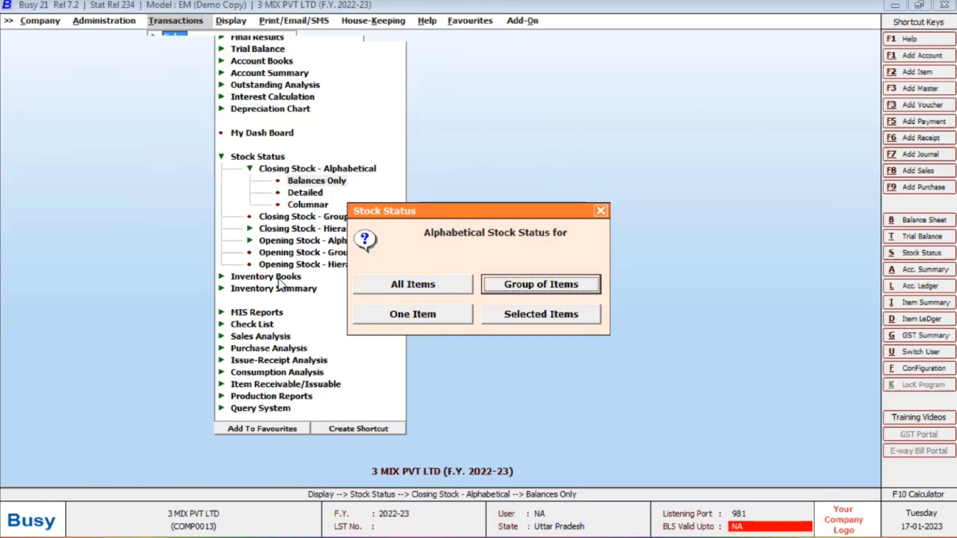
{"action": "key", "text": "Left"}
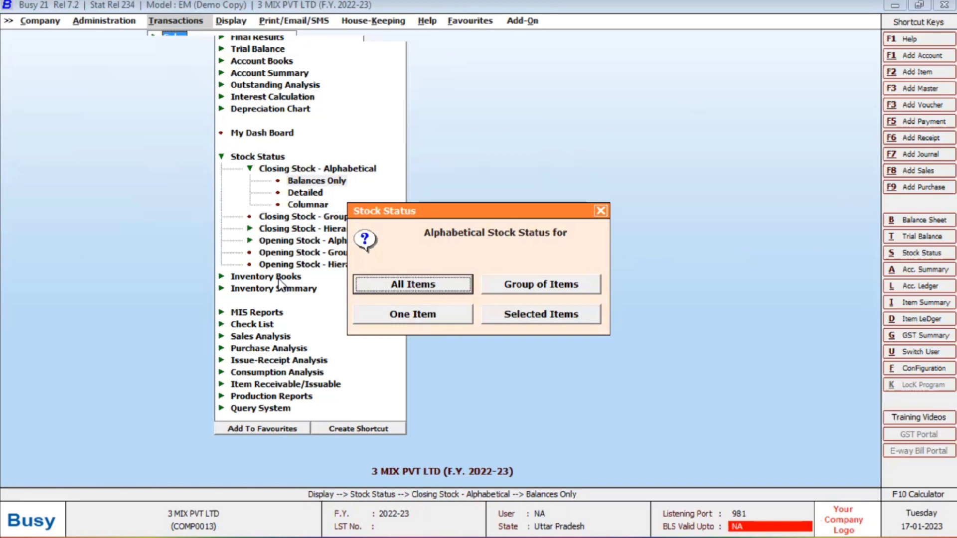
{"action": "key", "text": "Escape"}
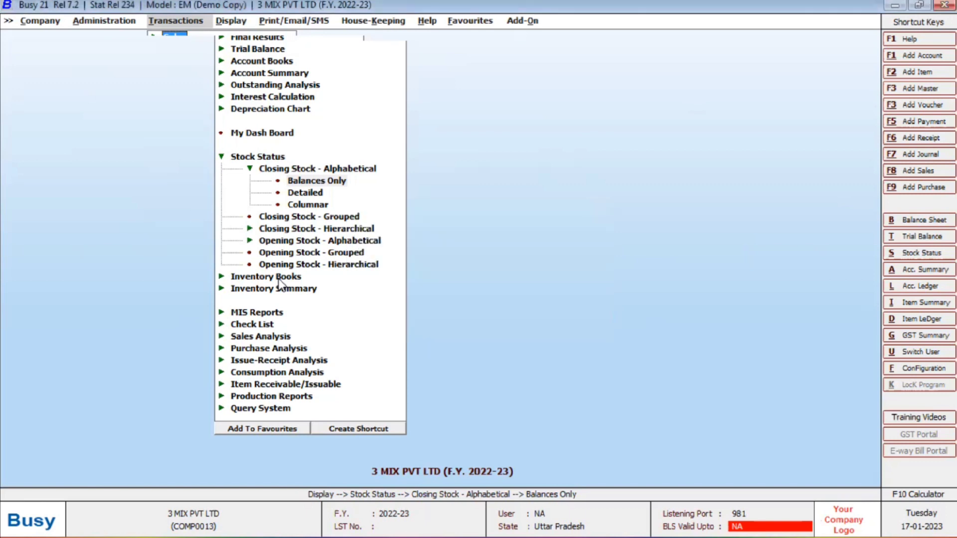
{"action": "key", "text": "Return"}
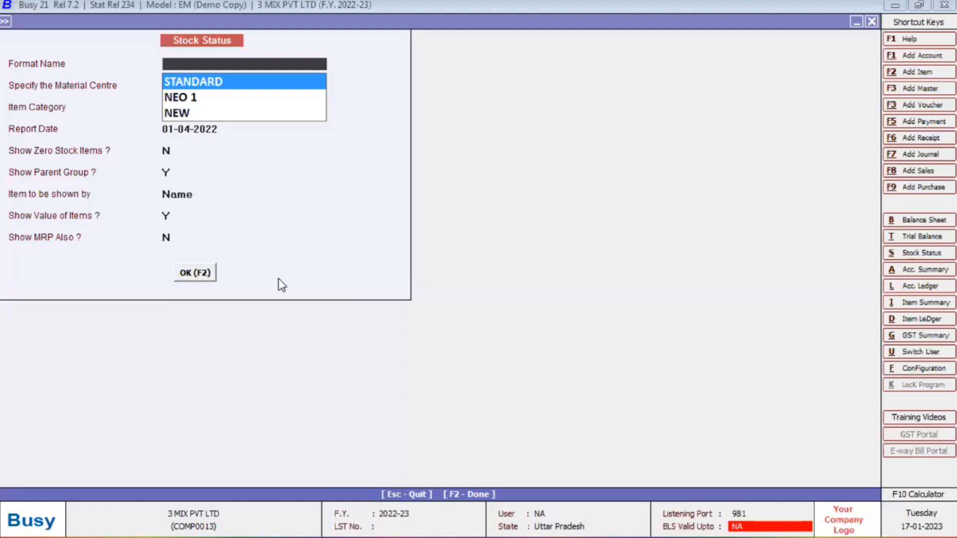
- Choose the STANDARD format and Cyber City as the material centre for the stock status report
{"action": "key", "text": "Return"}
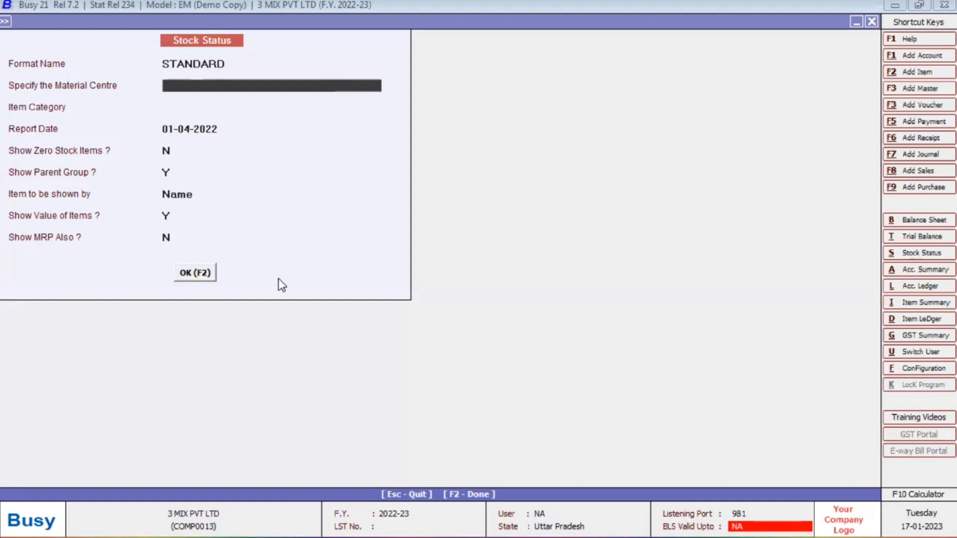
{"action": "key", "text": "space"}
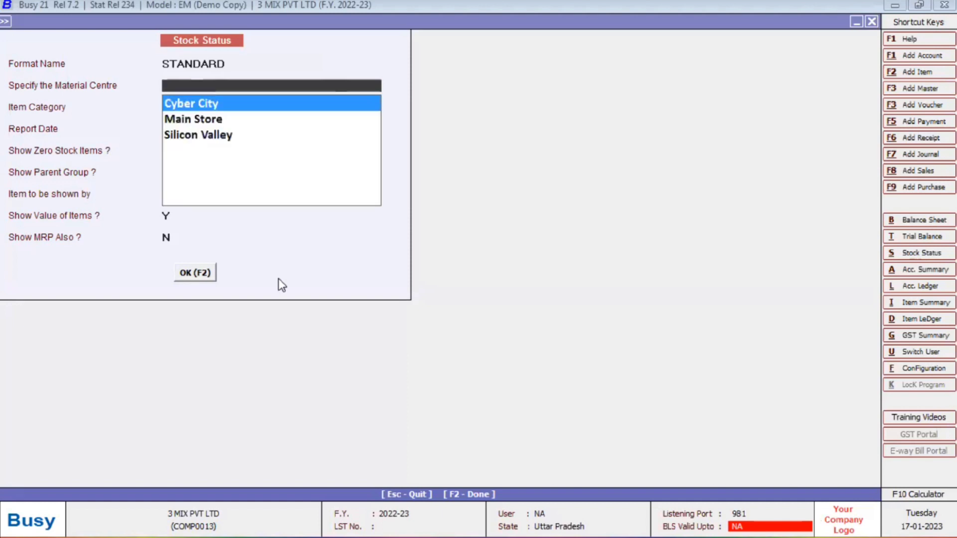
{"action": "key", "text": "Return"}
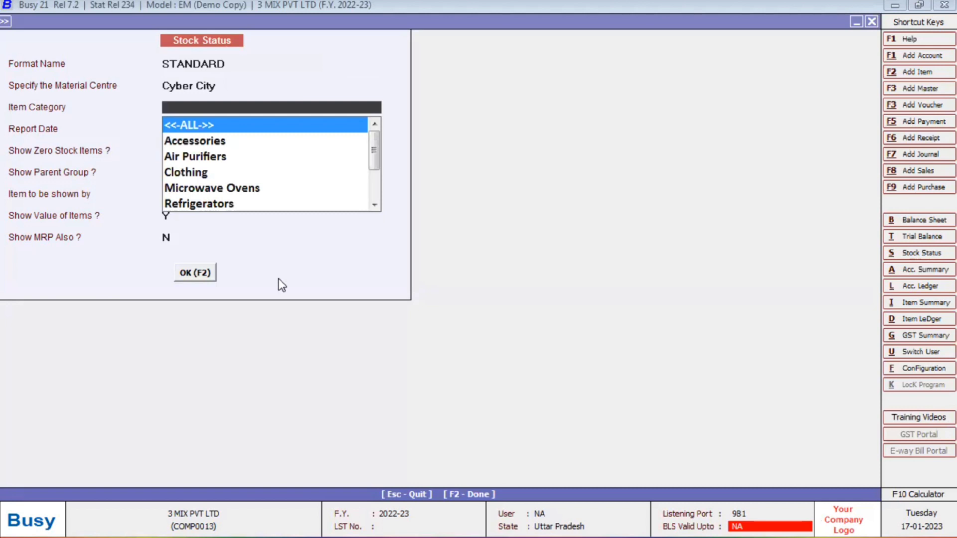
- Include all item categories, keep report date 01-04-2022 and the remaining default options, and generate the Cyber City report
{"action": "key", "text": "Down"}
{"action": "key", "text": "Down"}
{"action": "key", "text": "Down"}
{"action": "key", "text": "Down"}
{"action": "key", "text": "Down"}
{"action": "key", "text": "Up"}
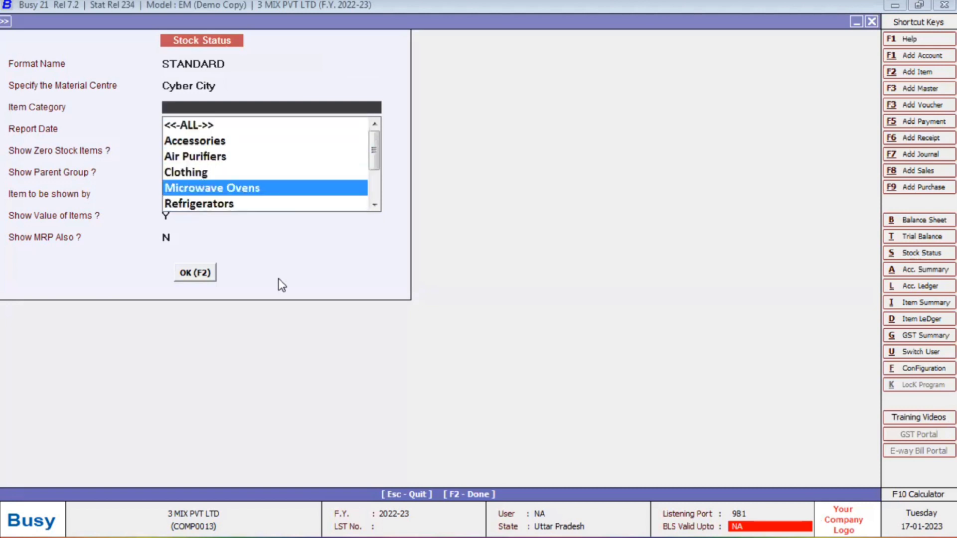
{"action": "key", "text": "Up"}
{"action": "key", "text": "Up"}
{"action": "key", "text": "Up"}
{"action": "key", "text": "Up"}
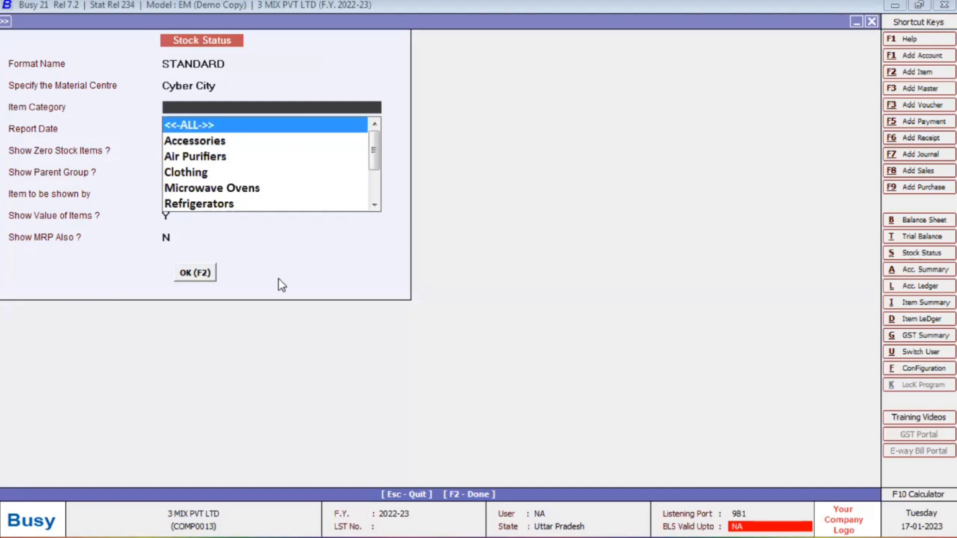
{"action": "key", "text": "Return"}
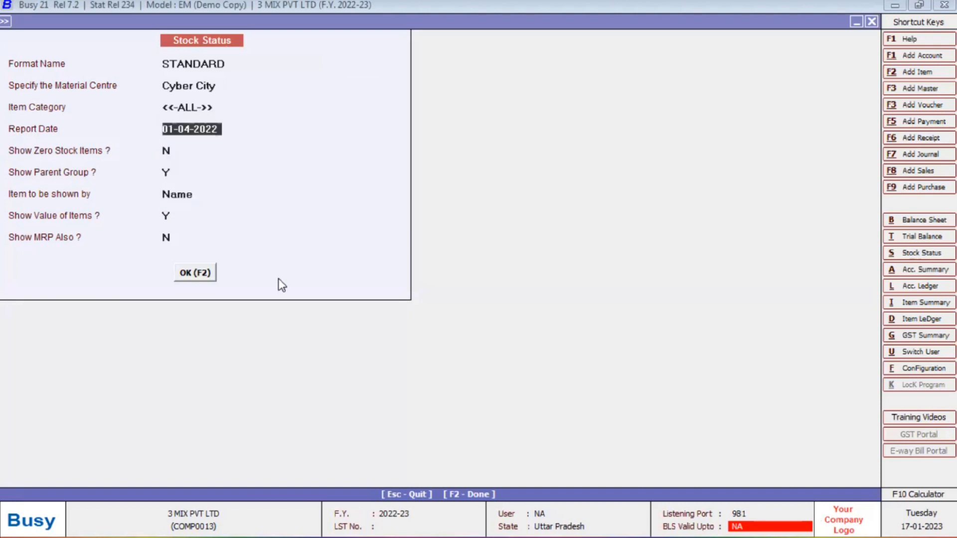
{"action": "key", "text": "Return"}
{"action": "key", "text": "Return"}
{"action": "key", "text": "Return"}
{"action": "key", "text": "Return"}
{"action": "key", "text": "Return"}
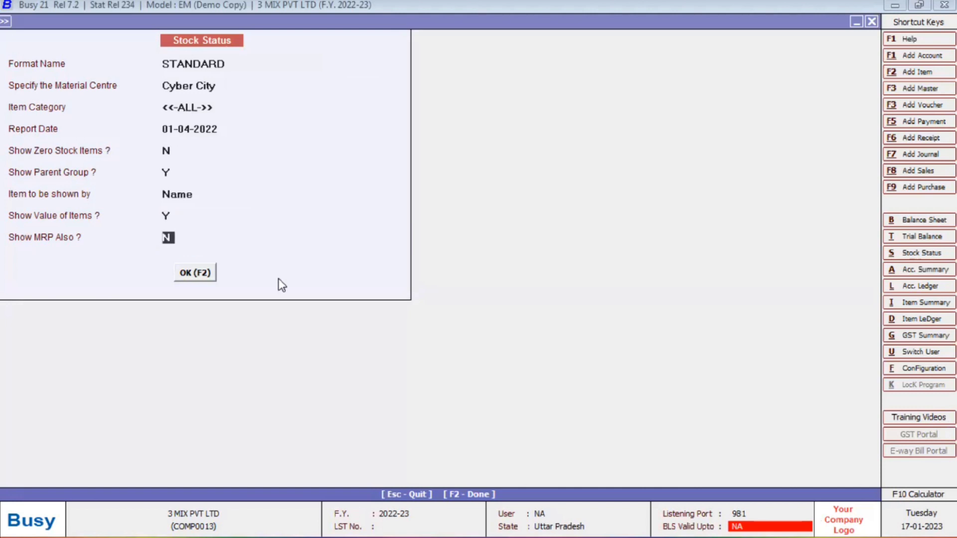
{"action": "key", "text": "Return"}
{"action": "key", "text": "Return"}
{"action": "key", "text": "Return"}
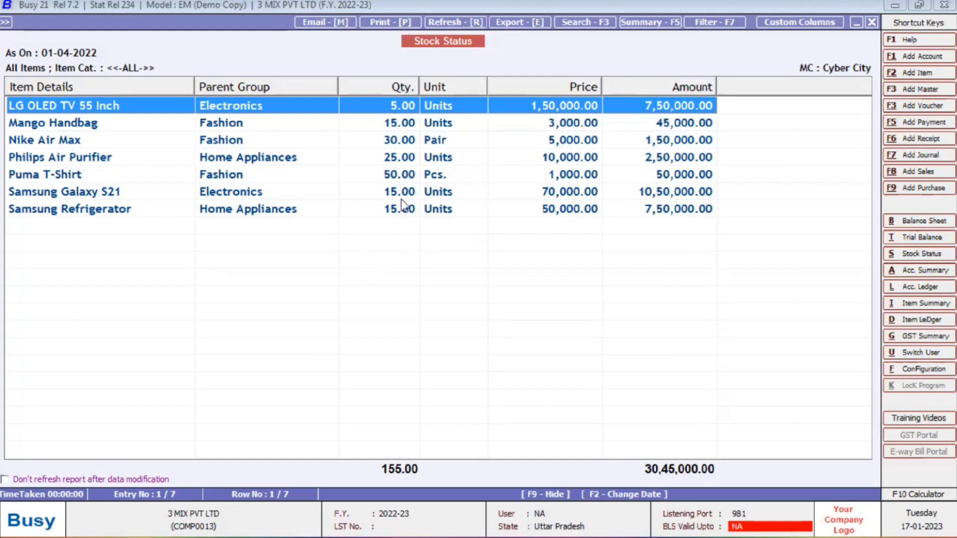
- Sort the Cyber City stock by quantity from highest to lowest, select Puma T-Shirt, and re-sort the list by parent group
{"action": "left_click", "coordinate": [390, 88]}
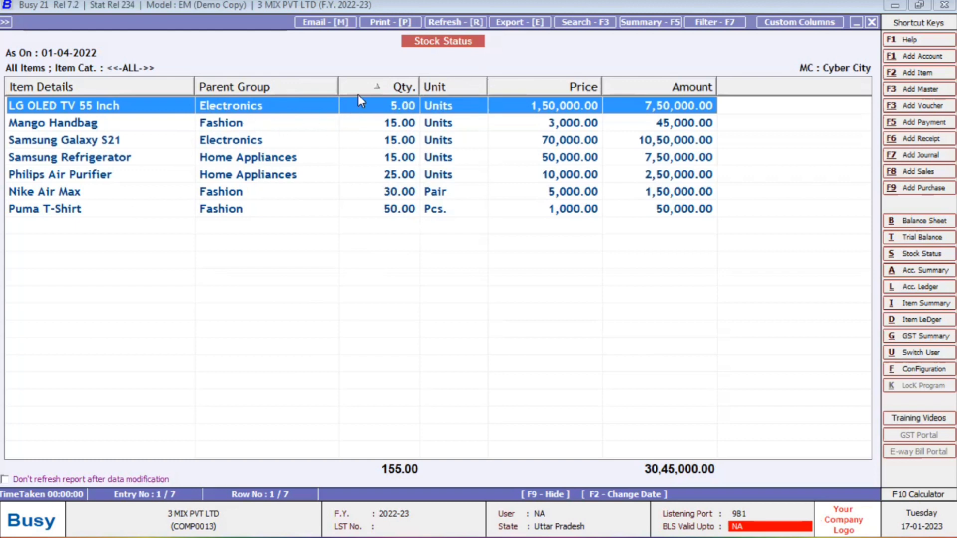
{"action": "left_click", "coordinate": [374, 89]}
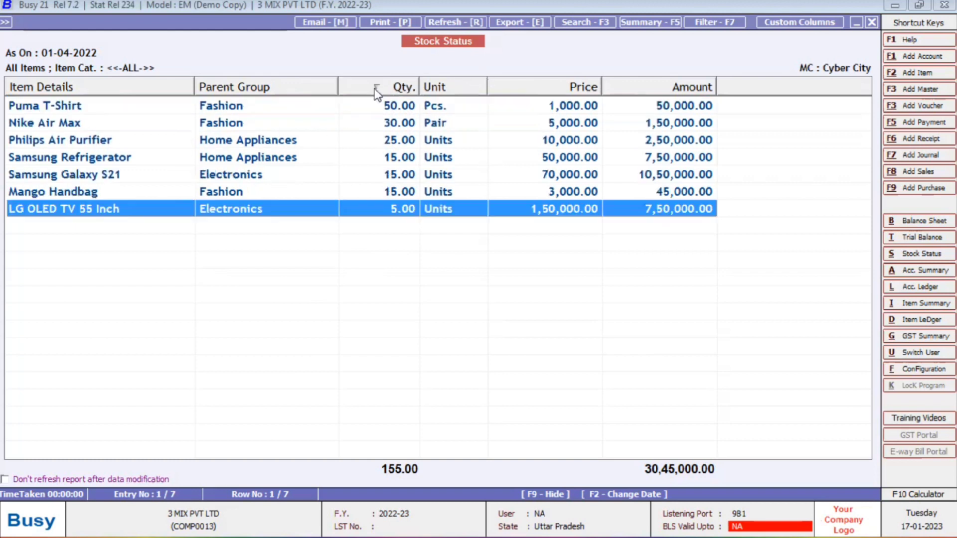
{"action": "left_click", "coordinate": [379, 109]}
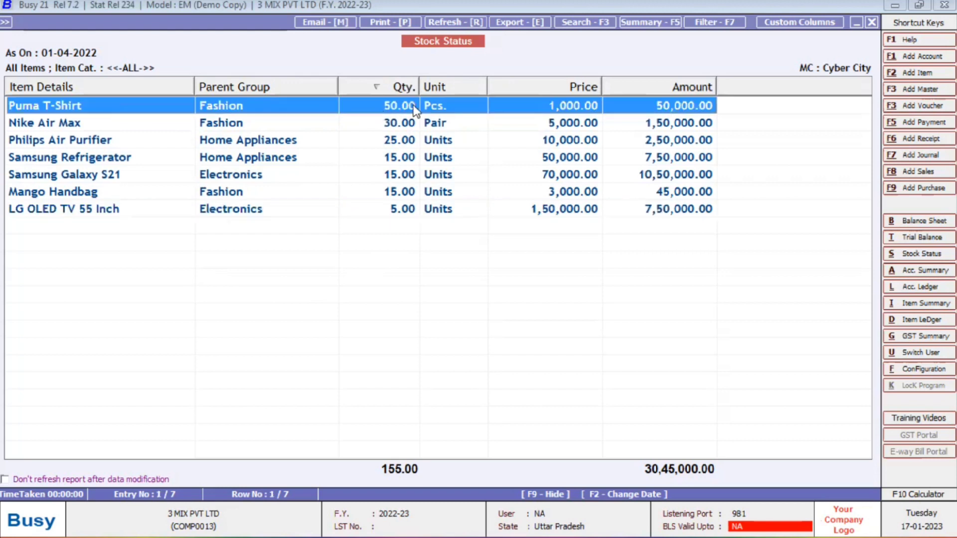
{"action": "left_click", "coordinate": [275, 87]}
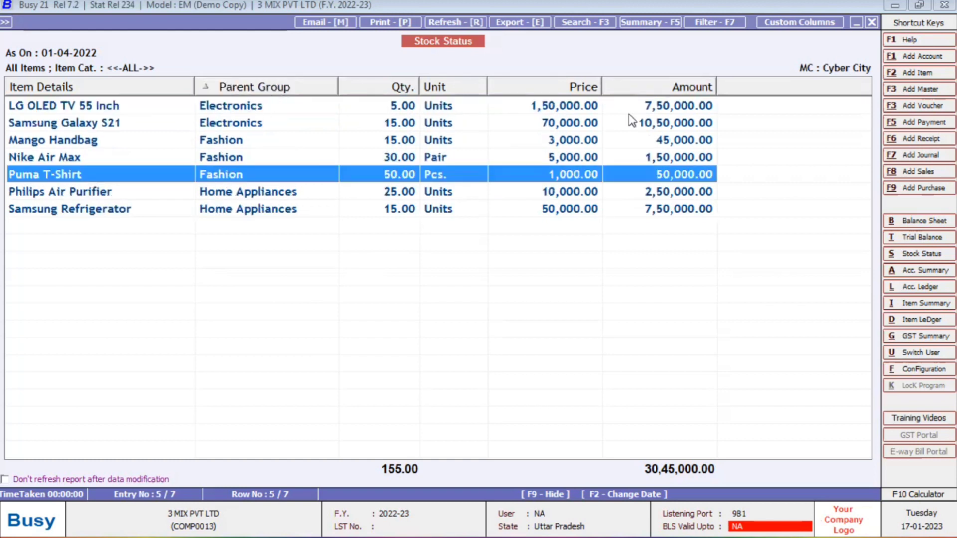
- Sort the Cyber City stock by amount from highest to lowest and go through the items down to Mango Handbag
{"action": "left_click", "coordinate": [661, 89]}
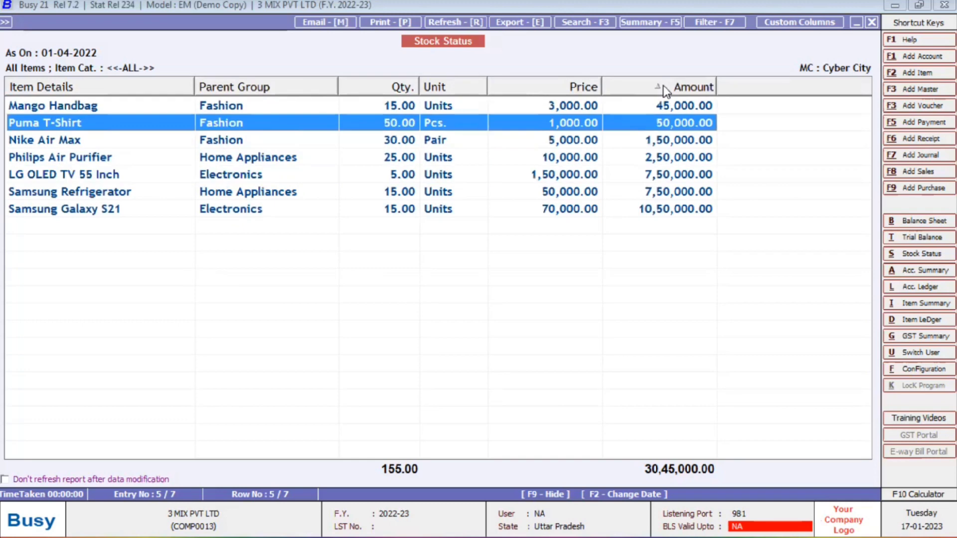
{"action": "left_click", "coordinate": [660, 89]}
{"action": "left_click", "coordinate": [667, 110]}
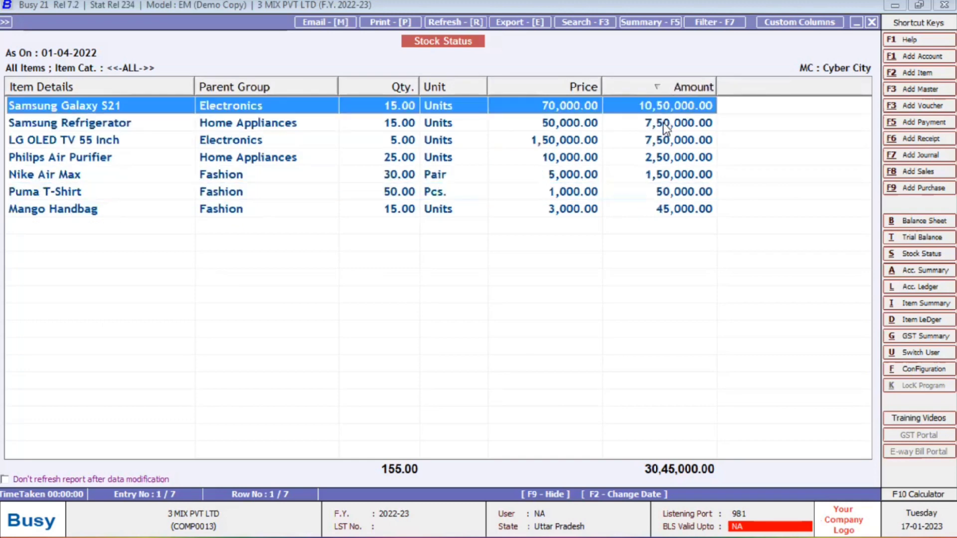
{"action": "left_click", "coordinate": [665, 124]}
{"action": "left_click", "coordinate": [663, 144]}
{"action": "left_click", "coordinate": [664, 156]}
{"action": "left_click", "coordinate": [669, 177]}
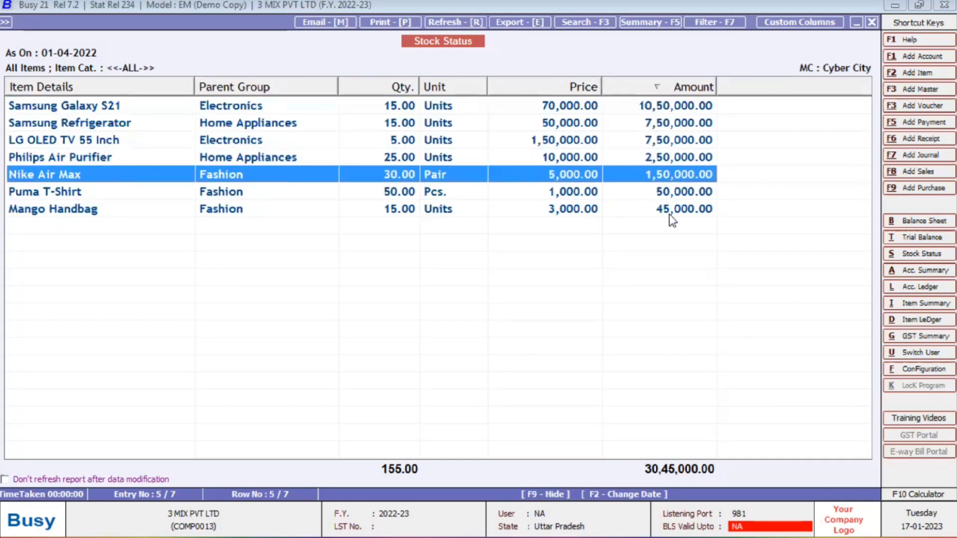
{"action": "left_click", "coordinate": [665, 212]}
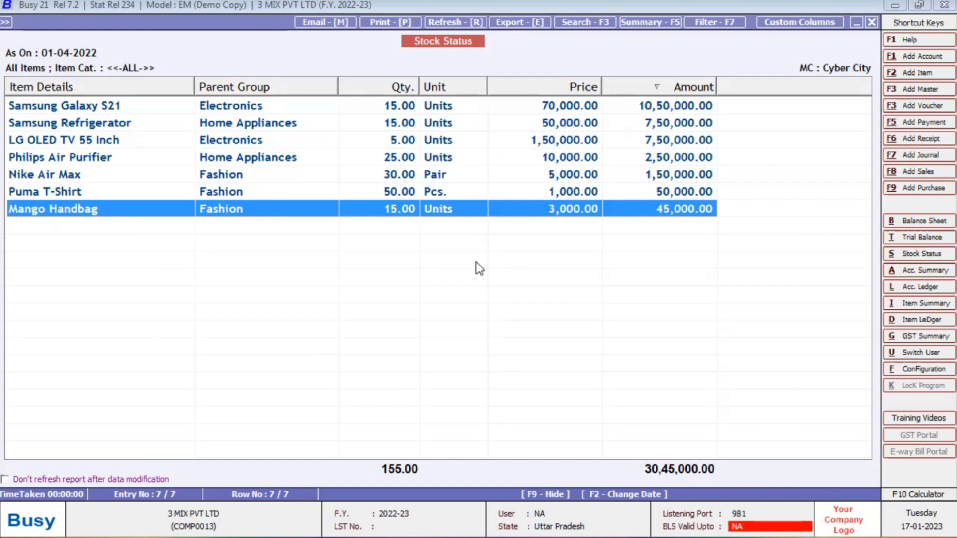
- Re-sort the Cyber City stock by quantity in descending order and go through the rows starting at Puma T-Shirt
{"action": "left_click", "coordinate": [386, 93]}
{"action": "left_click", "coordinate": [385, 93]}
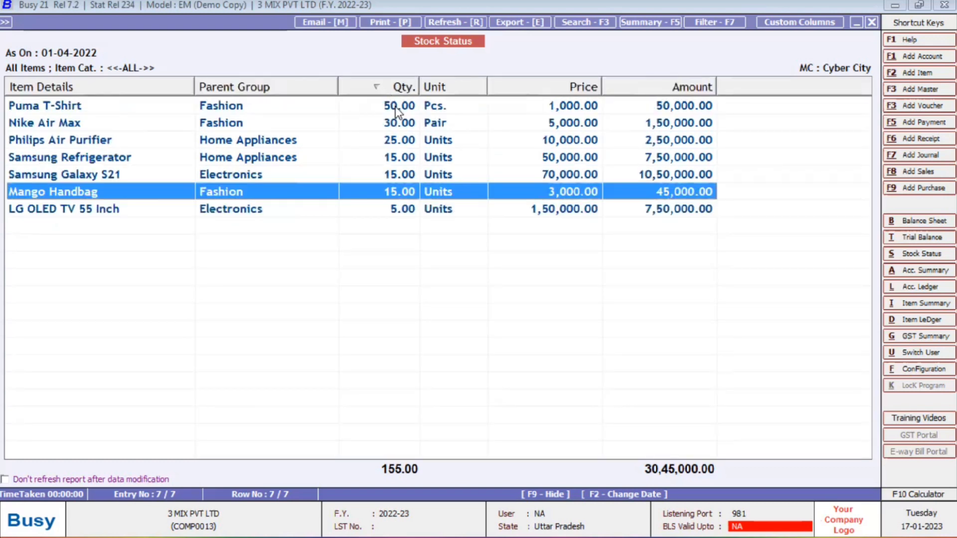
{"action": "left_click", "coordinate": [396, 106]}
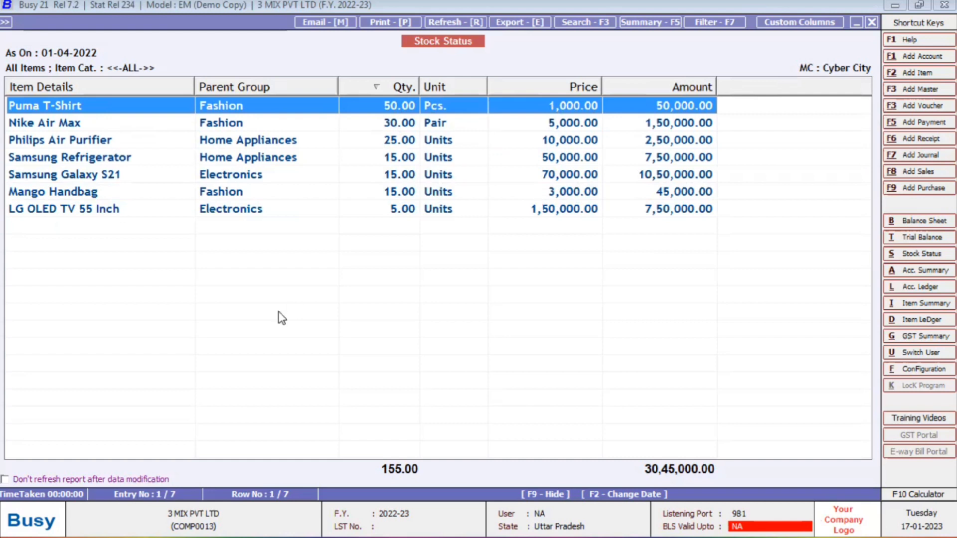
{"action": "key", "text": "Down"}
{"action": "key", "text": "Down"}
{"action": "key", "text": "Down"}
{"action": "key", "text": "Down"}
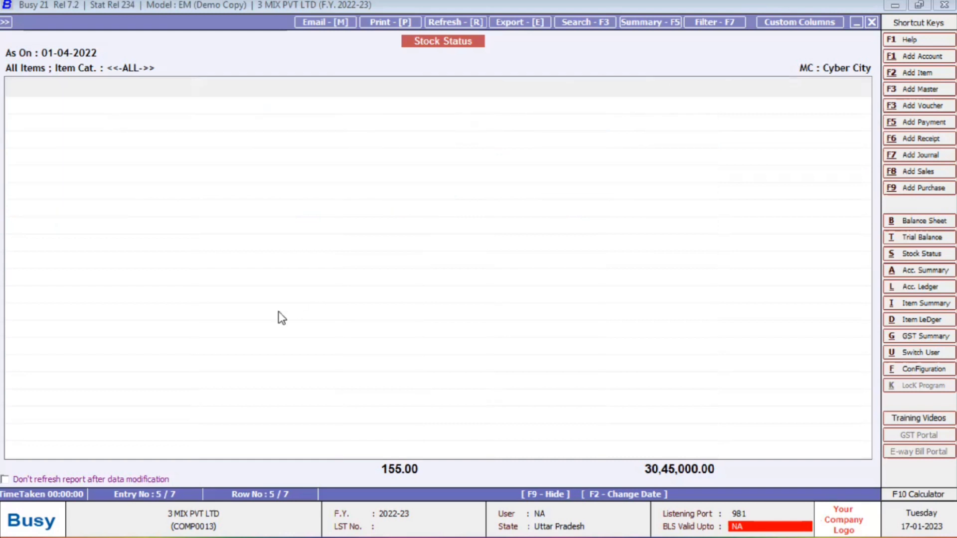
- Leave the Cyber City report and generate the STANDARD stock status report for the Silicon Valley material centre with all item categories
{"action": "key", "text": "Escape"}
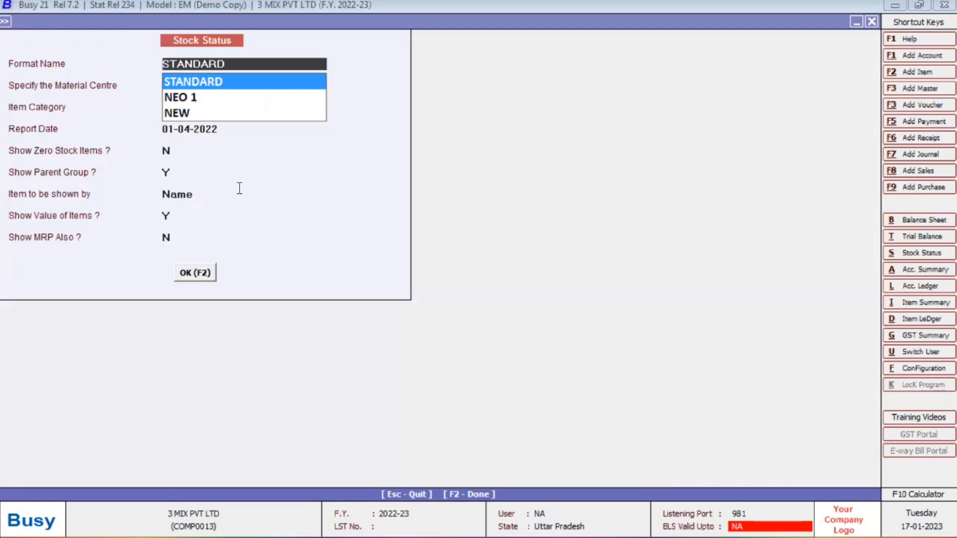
{"action": "key", "text": "Return"}
{"action": "key", "text": "Down"}
{"action": "key", "text": "Down"}
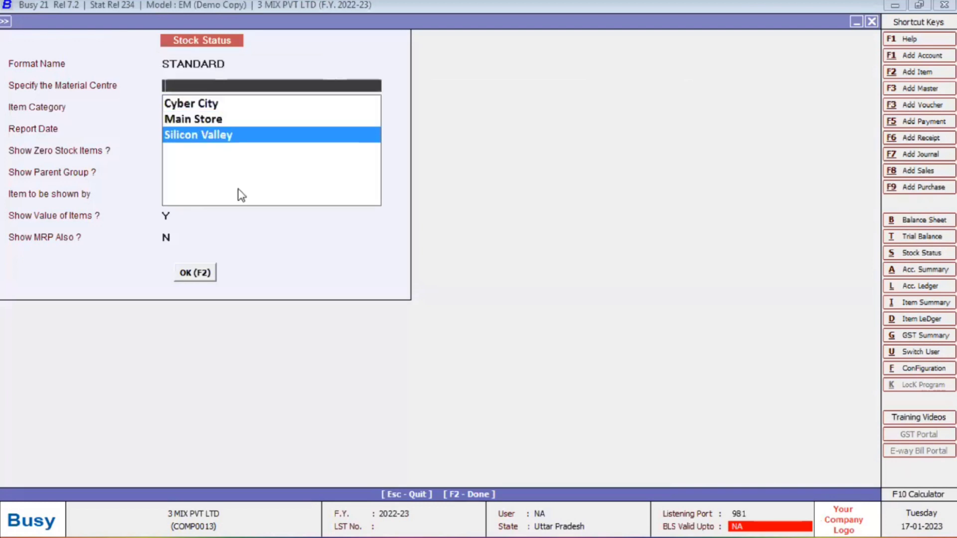
{"action": "key", "text": "Return"}
{"action": "key", "text": "Return"}
{"action": "key", "text": "F2"}
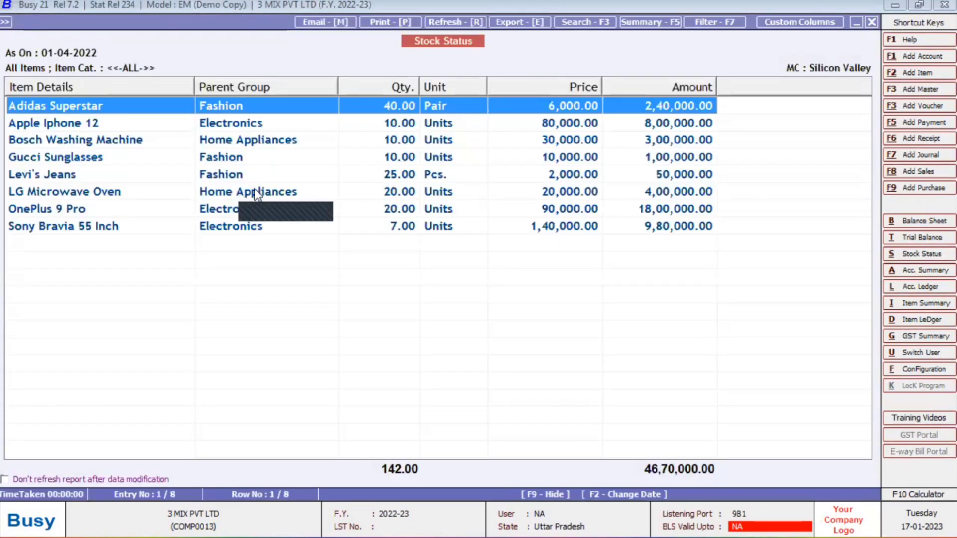
- Sort the Silicon Valley stock by quantity in ascending order and compare Sony Bravia 55 Inch with Adidas Superstar
{"action": "left_click", "coordinate": [387, 89]}
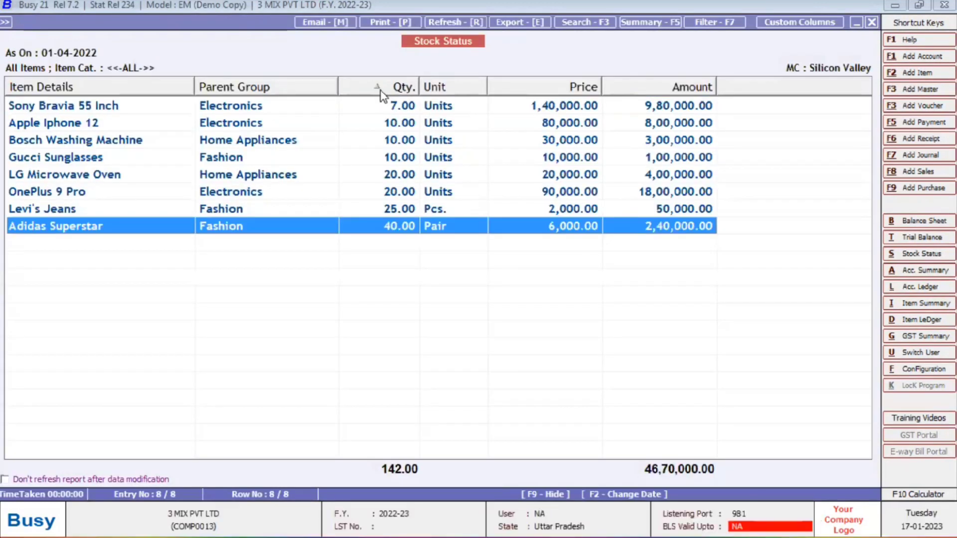
{"action": "left_click", "coordinate": [382, 108]}
{"action": "left_click", "coordinate": [393, 228]}
- Sort the Silicon Valley stock by amount in descending order and select OnePlus 9 Pro
{"action": "left_click", "coordinate": [685, 88]}
{"action": "left_click", "coordinate": [686, 88]}
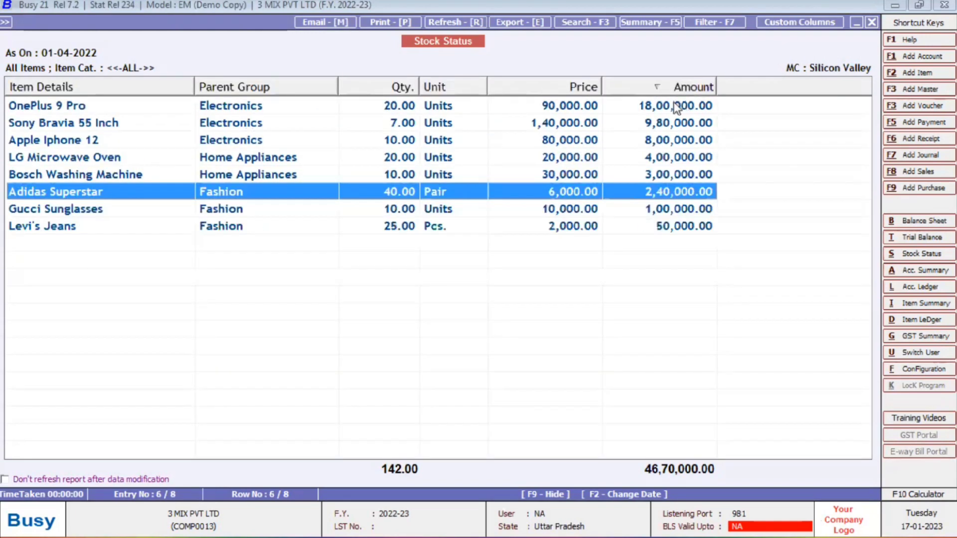
{"action": "left_click", "coordinate": [670, 108]}
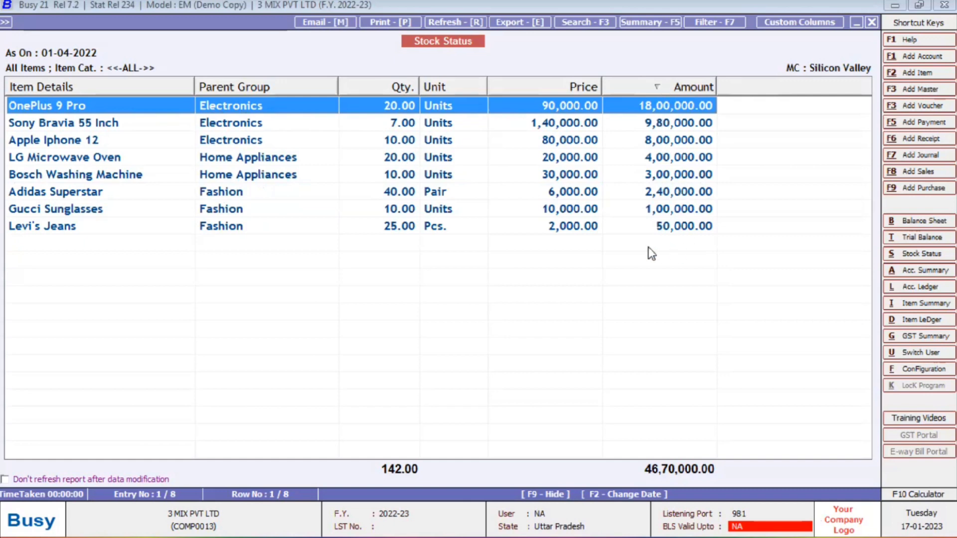
- Leave the Silicon Valley report and generate the STANDARD alphabetical closing stock balances report for all material centres as on 01-04-2022
{"action": "key", "text": "Escape"}
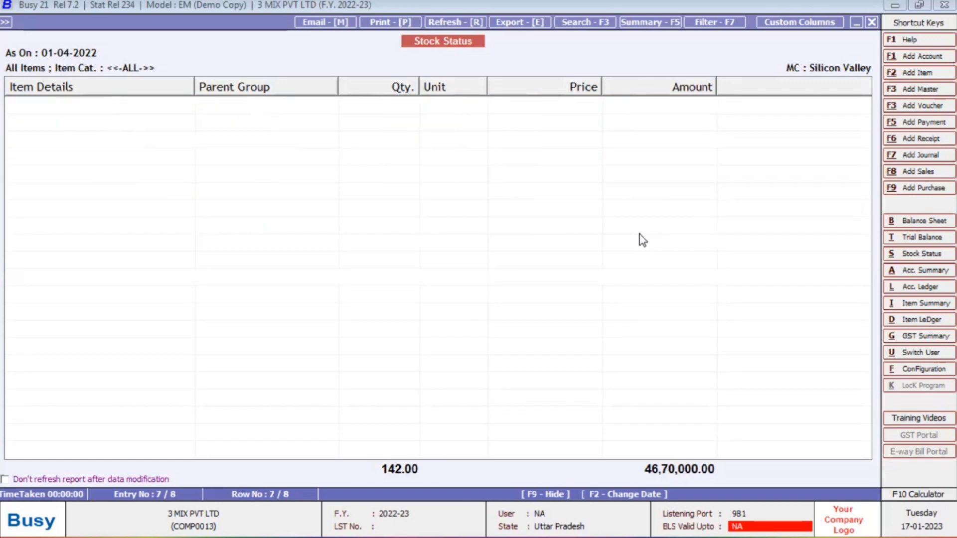
{"action": "key", "text": "Escape"}
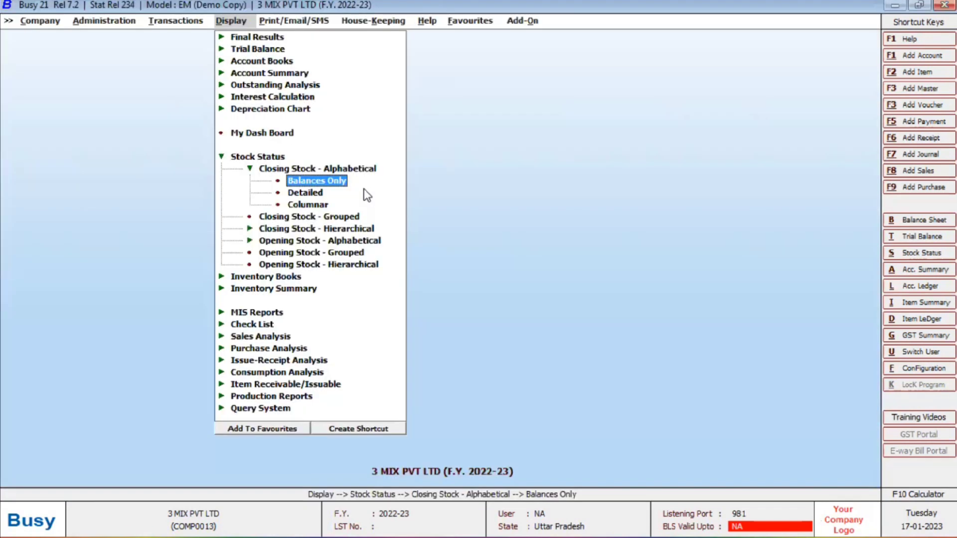
{"action": "key", "text": "Return"}
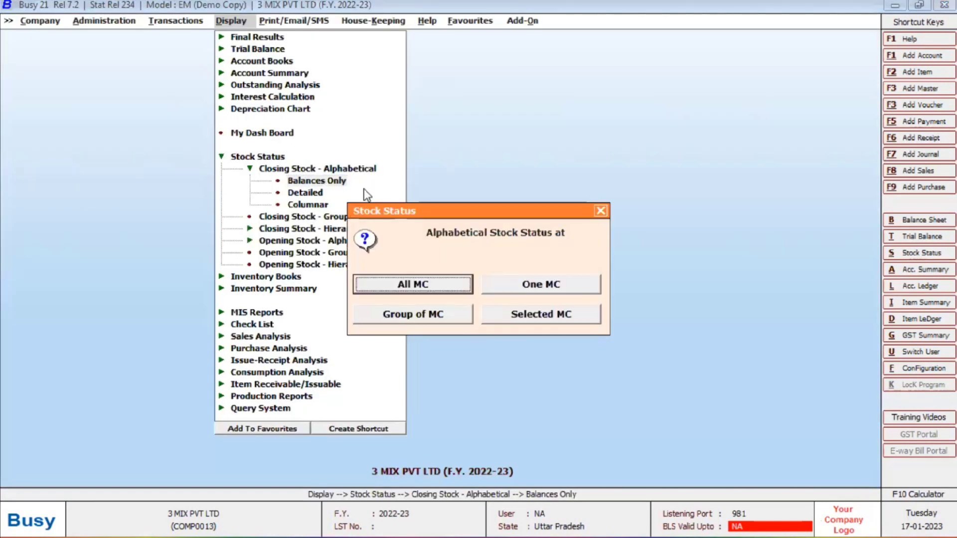
{"action": "key", "text": "Escape"}
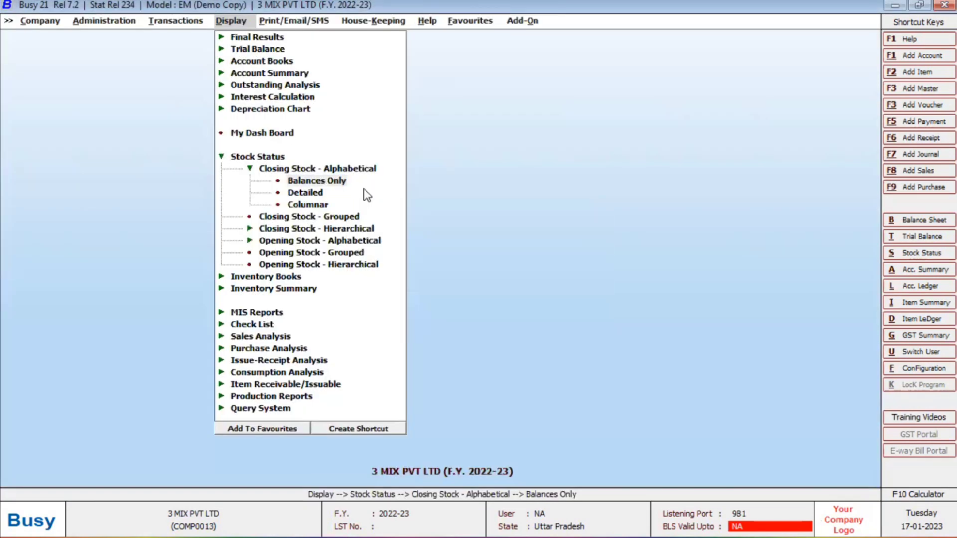
{"action": "key", "text": "Return"}
{"action": "key", "text": "Return"}
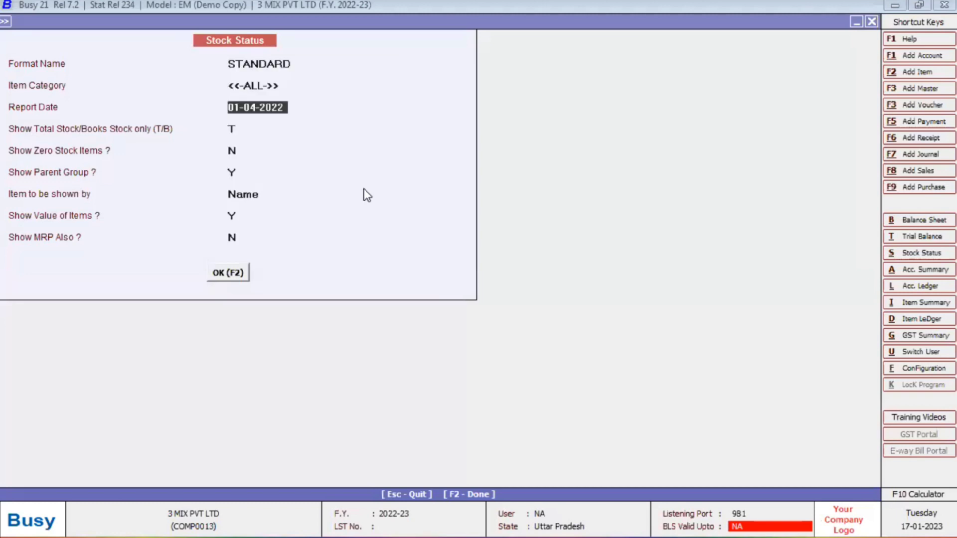
{"action": "key", "text": "Escape"}
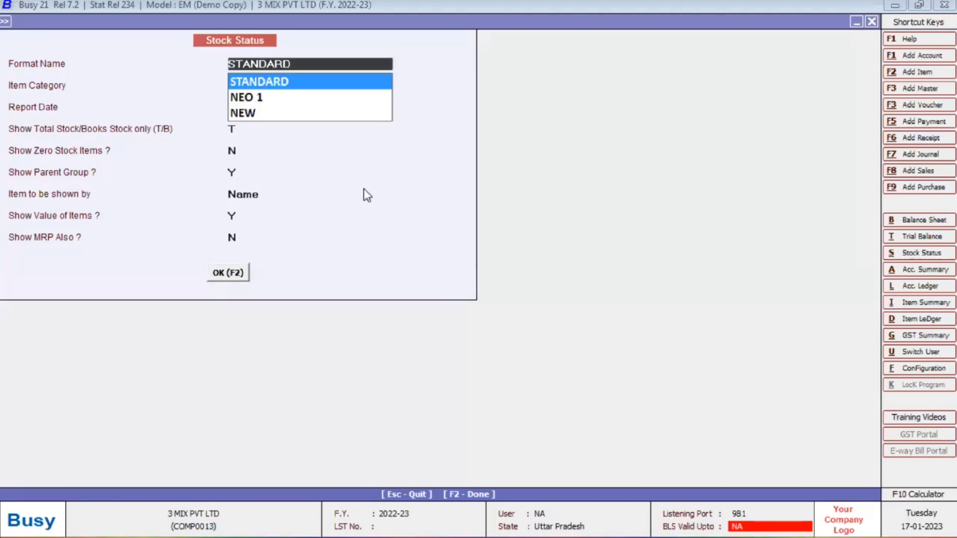
{"action": "key", "text": "F2"}
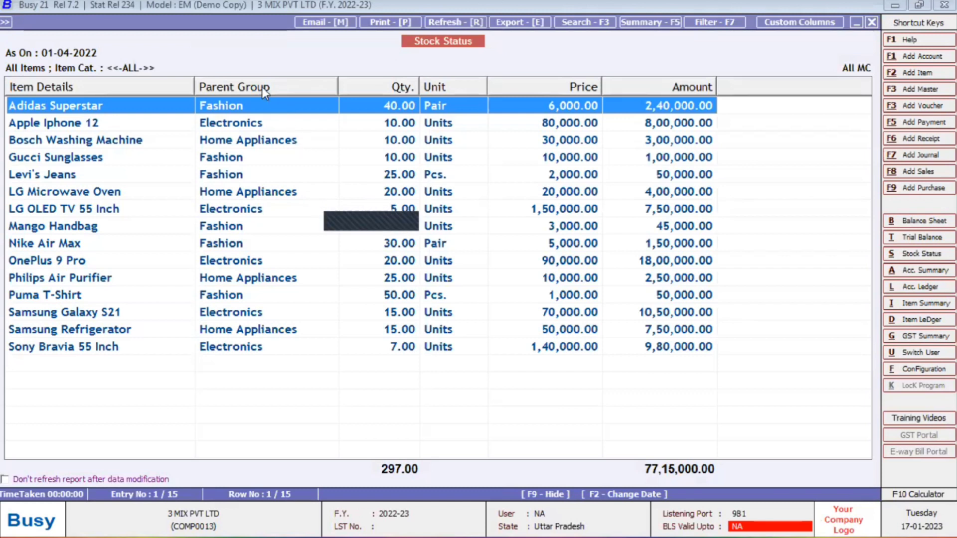
- Close the all-material-centre stock status report and back out of the stock status options to the company's main screen
{"action": "key", "text": "Escape"}
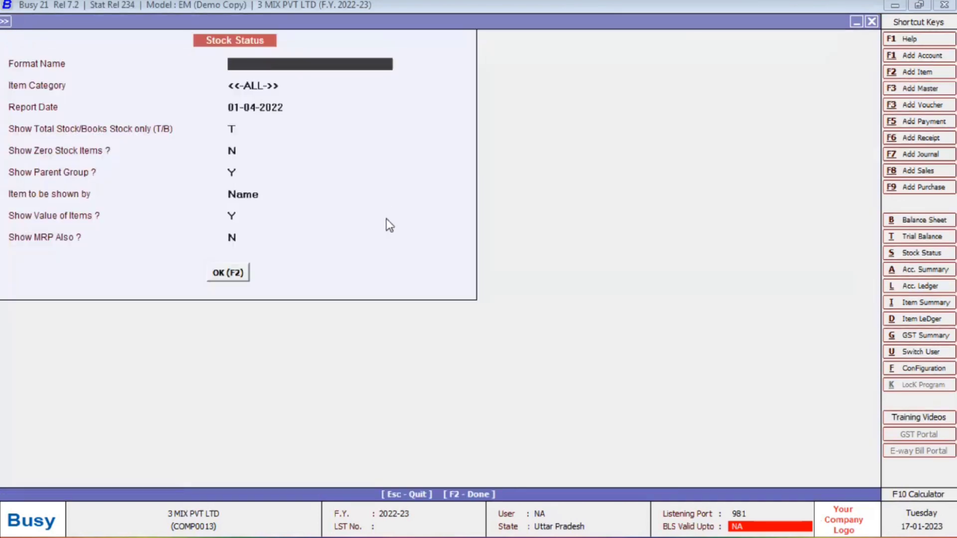
{"action": "key", "text": "Escape"}
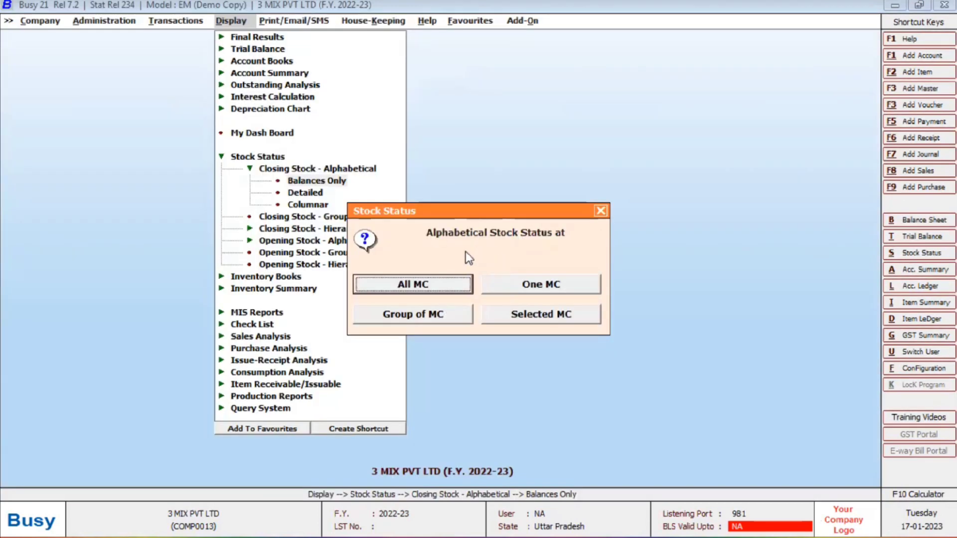
{"action": "key", "text": "Escape"}
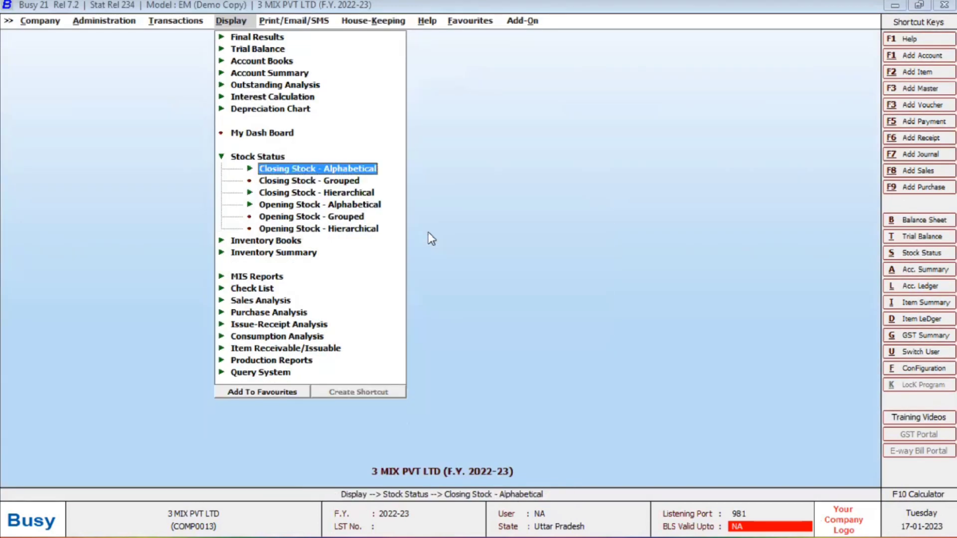
{"action": "key", "text": "Escape"}
{"action": "key", "text": "Escape"}
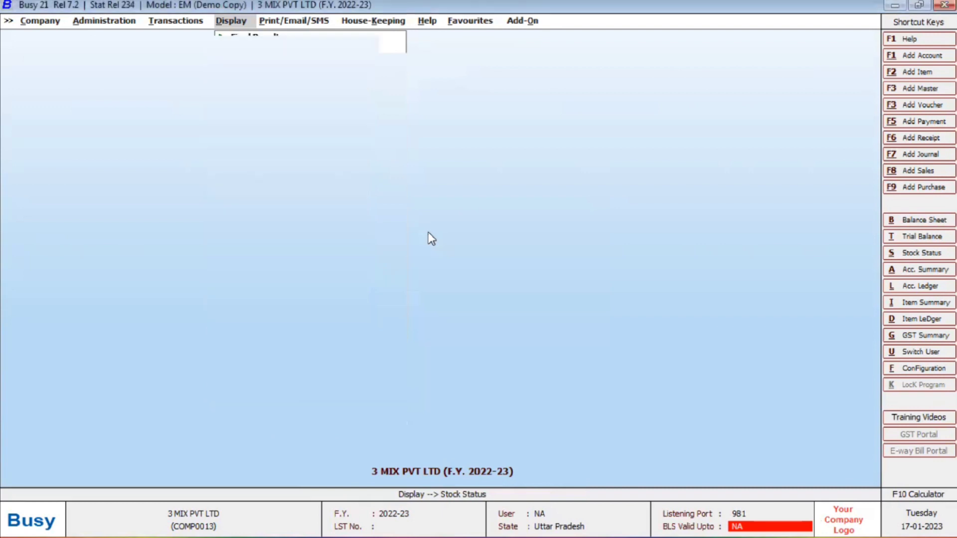